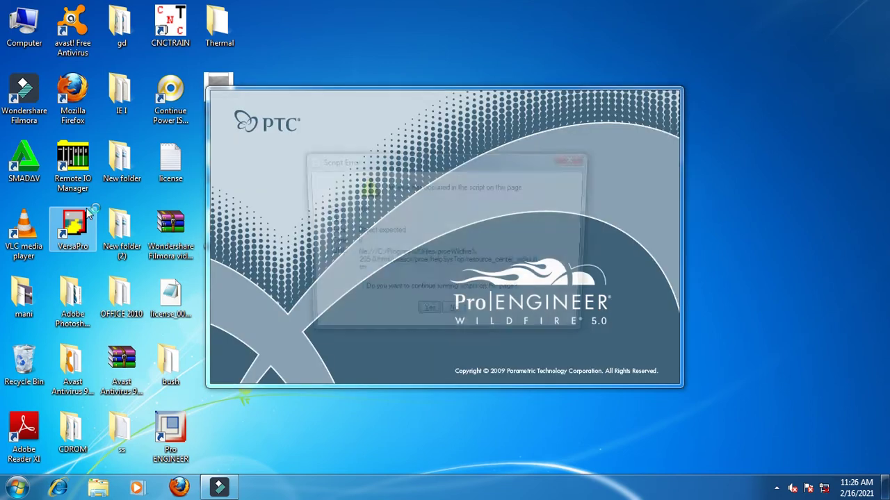
Create a new solid part with the mmns_part_solid template instead of the default one, after dismissing the script error and maximizing the window
left_click(428, 315)
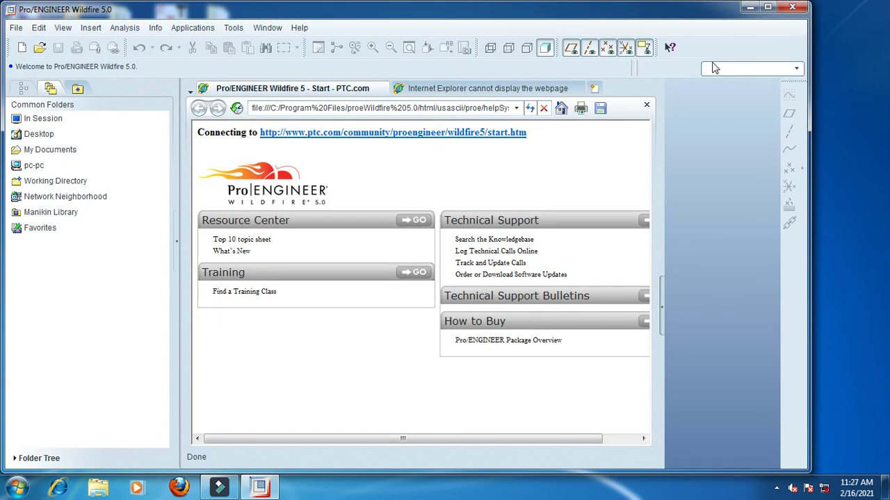
left_click(769, 8)
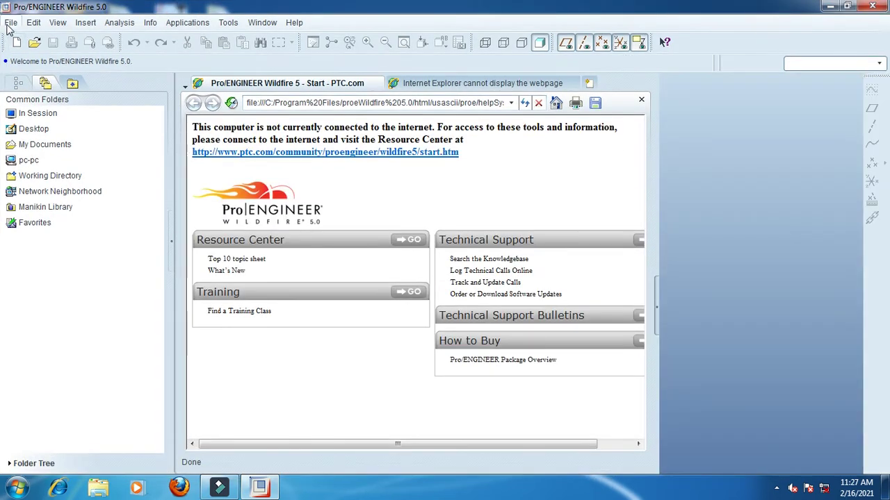
left_click(11, 23)
left_click(26, 39)
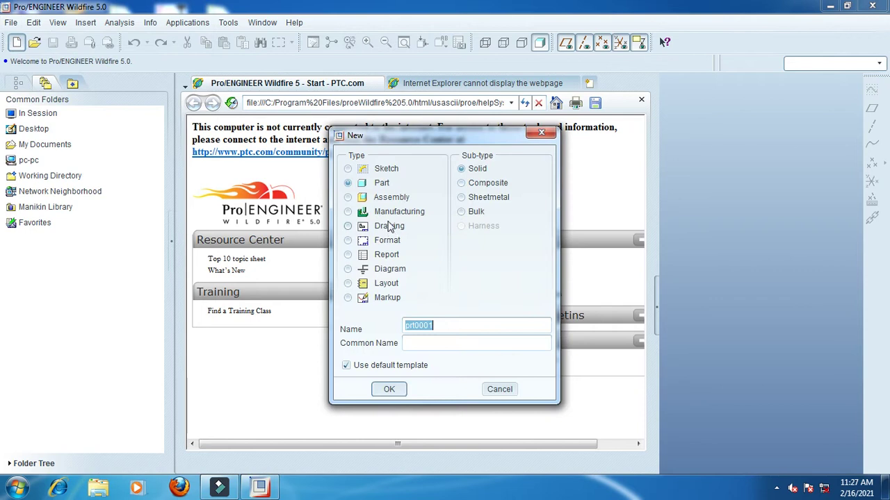
left_click(376, 368)
left_click(389, 389)
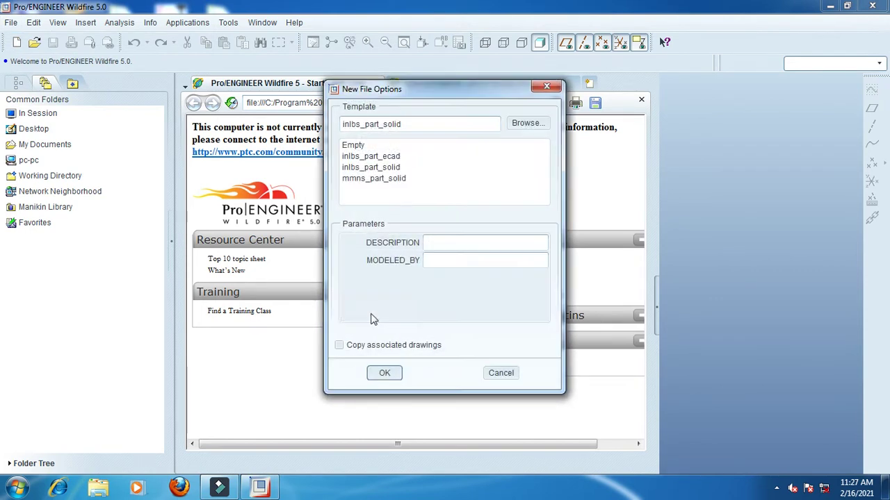
left_click(408, 179)
left_click(384, 373)
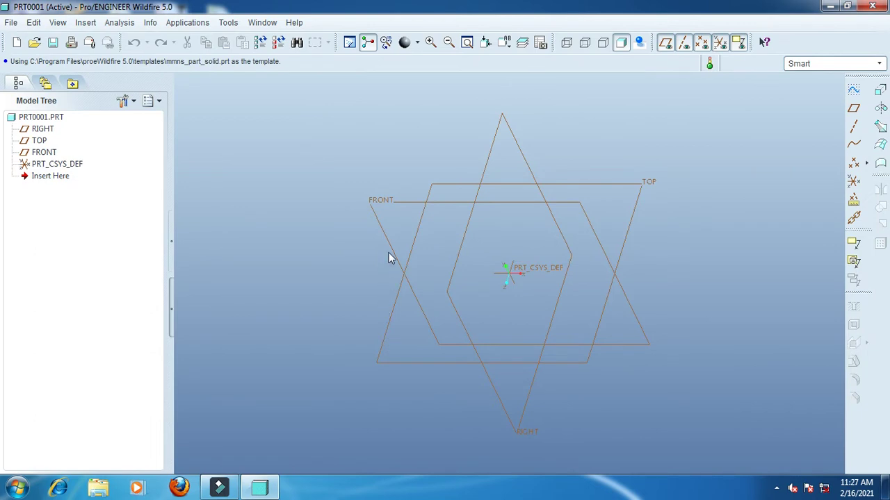
Start an Extrude feature and open its internal sketch on the FRONT plane, with the RIGHT plane as the orientation reference
left_click(881, 90)
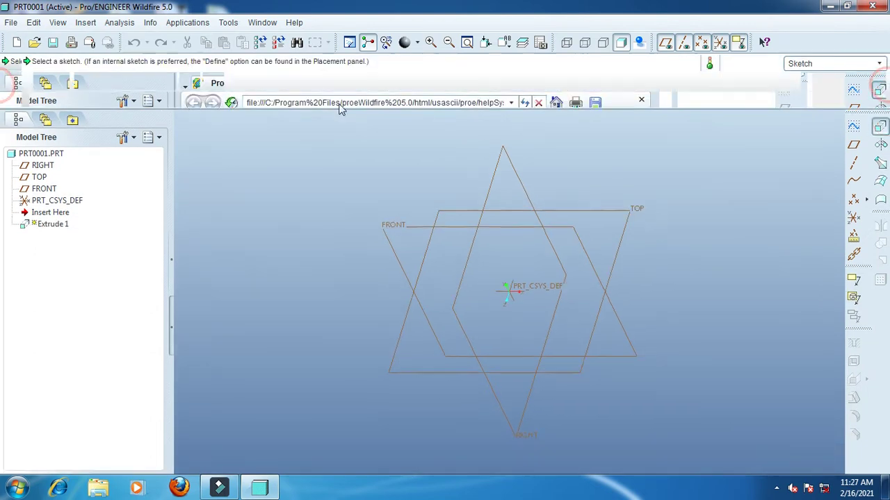
left_click(67, 100)
left_click(139, 137)
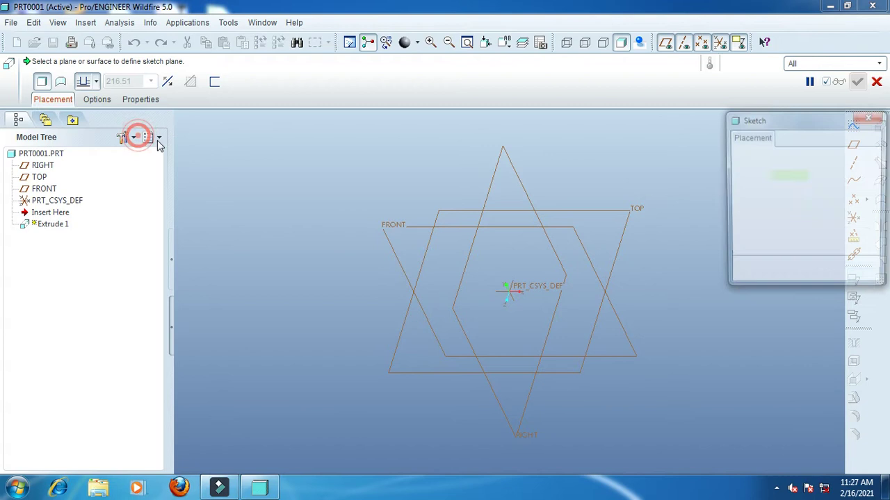
left_click(389, 226)
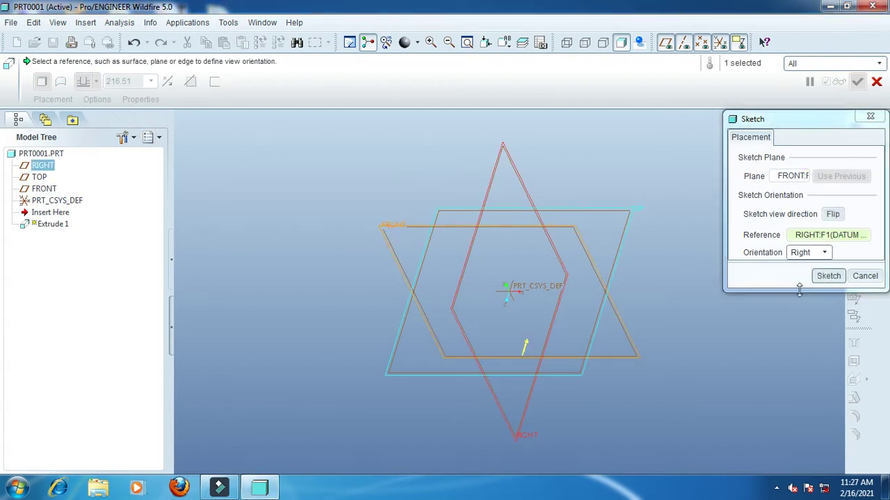
left_click(828, 276)
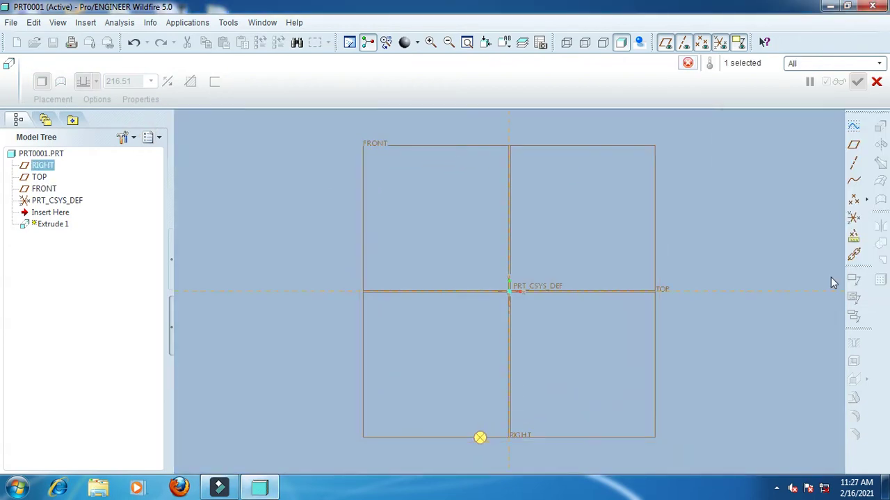
Sketch a vertical and a horizontal centerline along the RIGHT and TOP reference lines
left_click(884, 164)
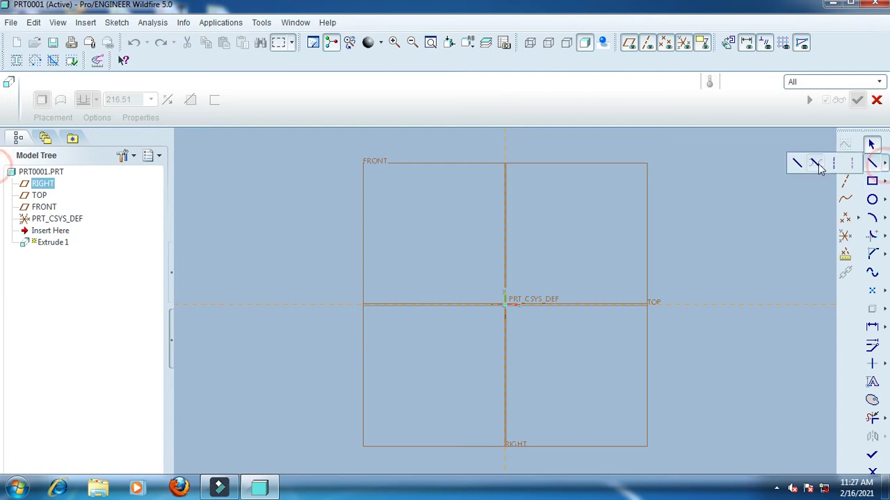
left_click(834, 163)
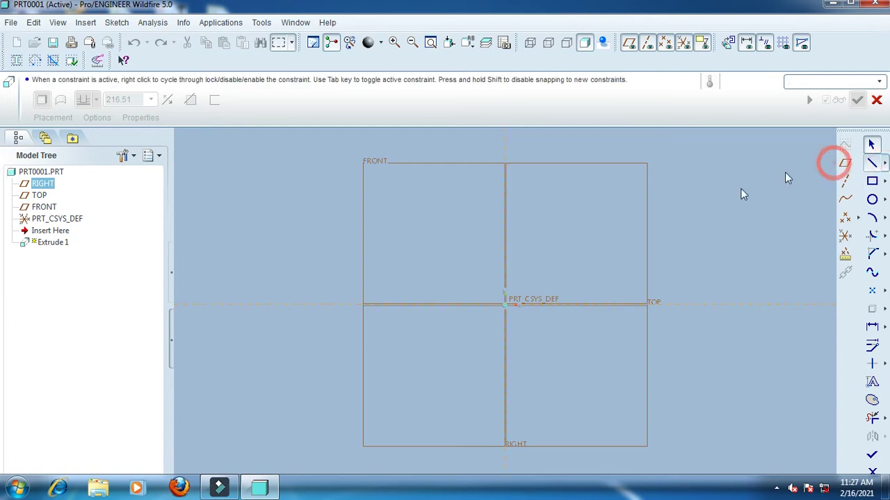
left_click(504, 283)
left_click(505, 239)
left_click(468, 305)
left_click(418, 304)
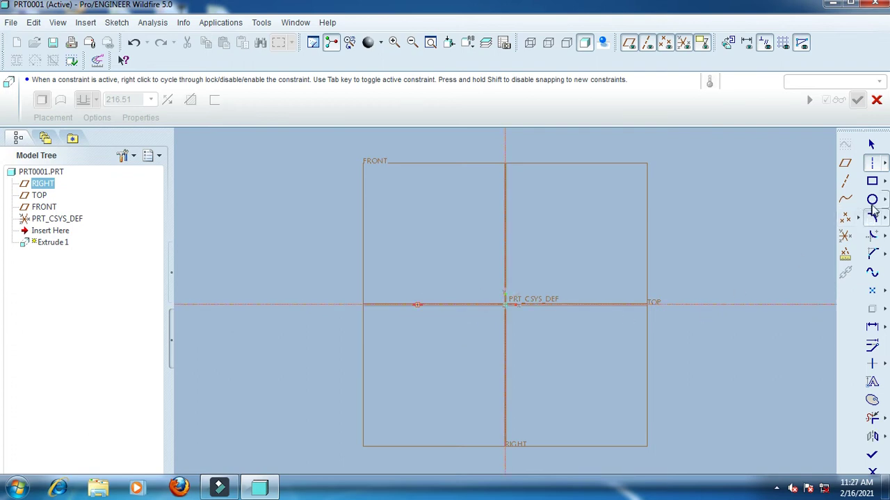
Sketch a line chain from the origin: about 68 mm up, 331 mm left, 94 mm up and 555 mm right past the vertical centerline
left_click(884, 163)
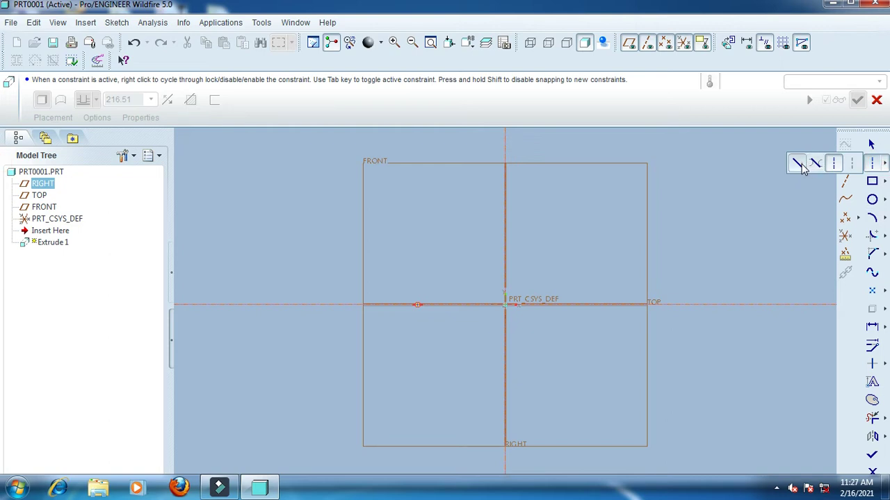
left_click(799, 164)
left_click(506, 304)
left_click(505, 267)
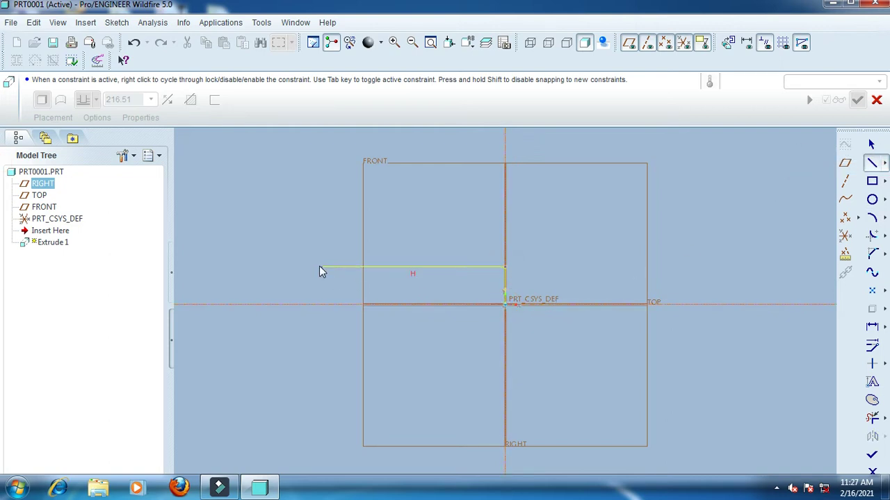
left_click(320, 268)
left_click(322, 215)
left_click(505, 215)
left_click(630, 215)
left_click(873, 143)
Set the length of the vertical line at the origin to 38/2 mm and the lower horizontal line to 42+47+38 mm
double_click(498, 290)
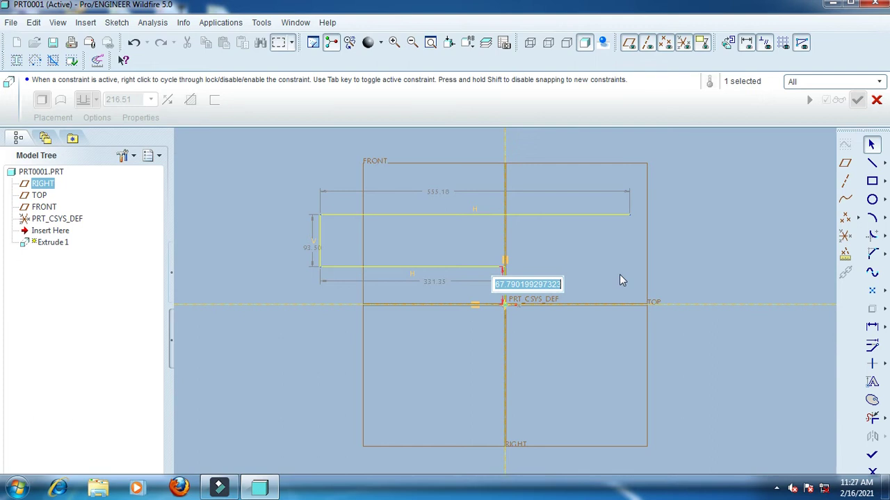
type("38/2")
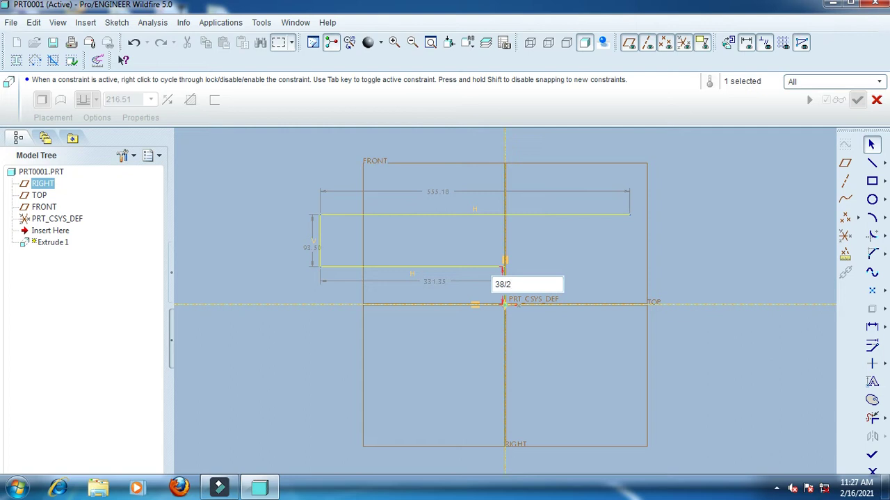
key("Return")
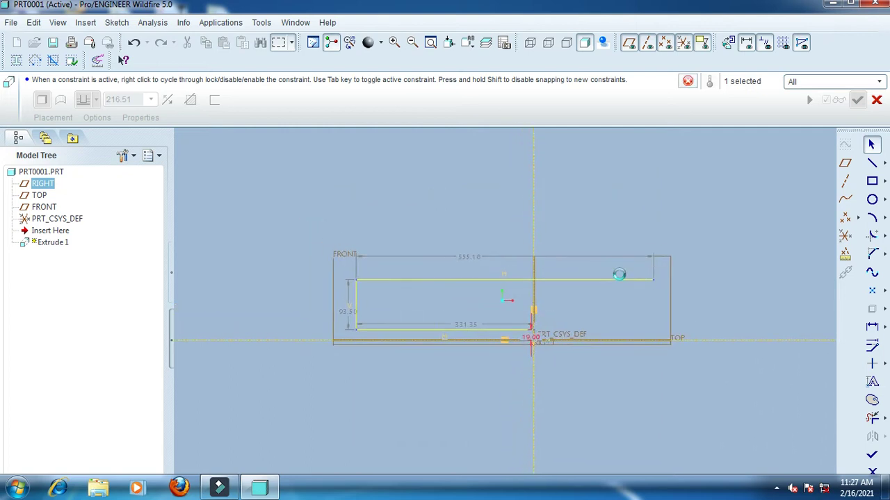
double_click(465, 327)
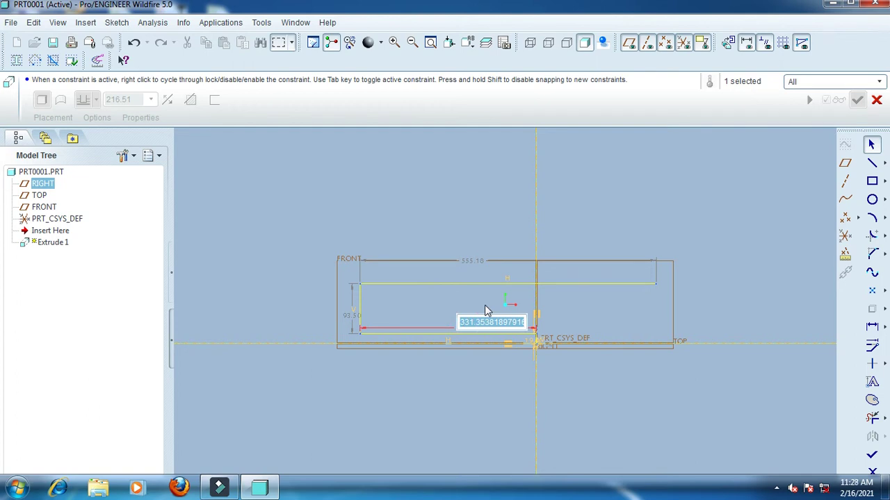
type("42")
type("+47+38")
key("Return")
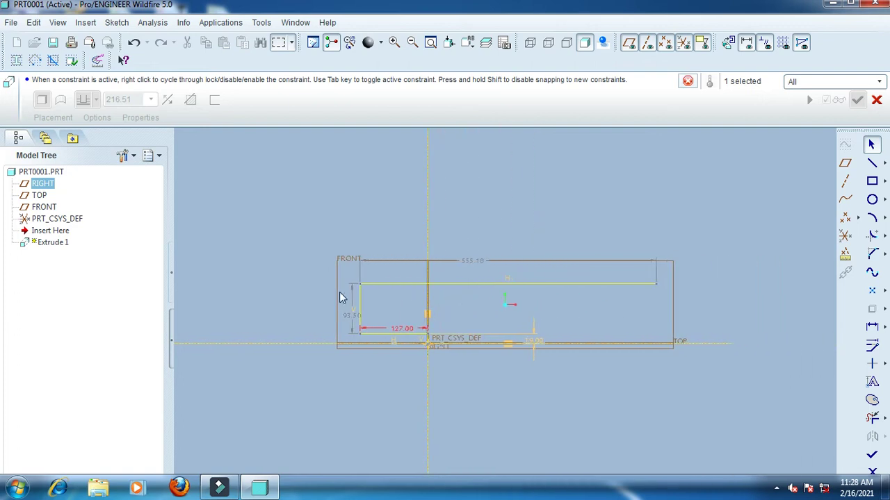
Set the left vertical line's height to 12 mm and the upper horizontal line's length to 147 mm
double_click(353, 321)
type("12")
key("Return")
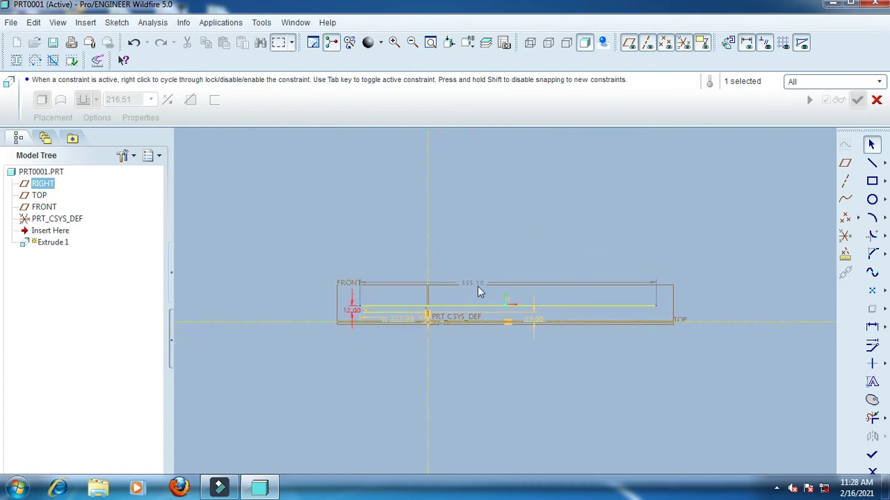
double_click(475, 281)
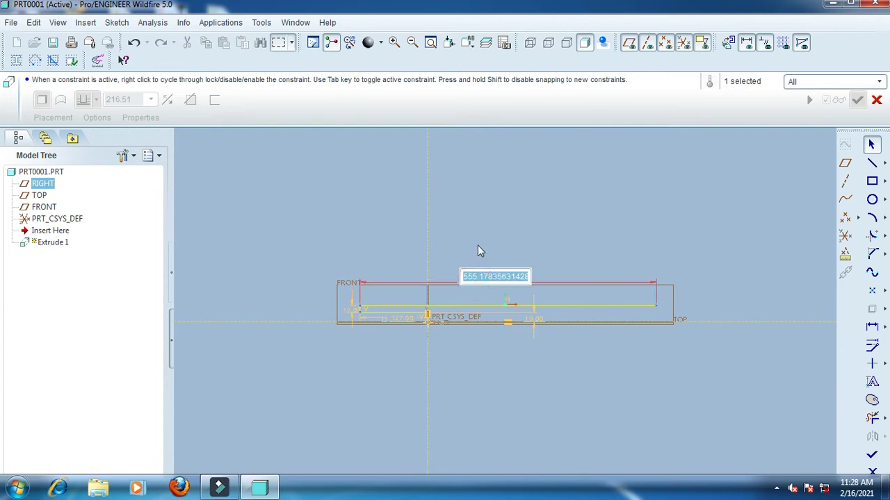
type("147")
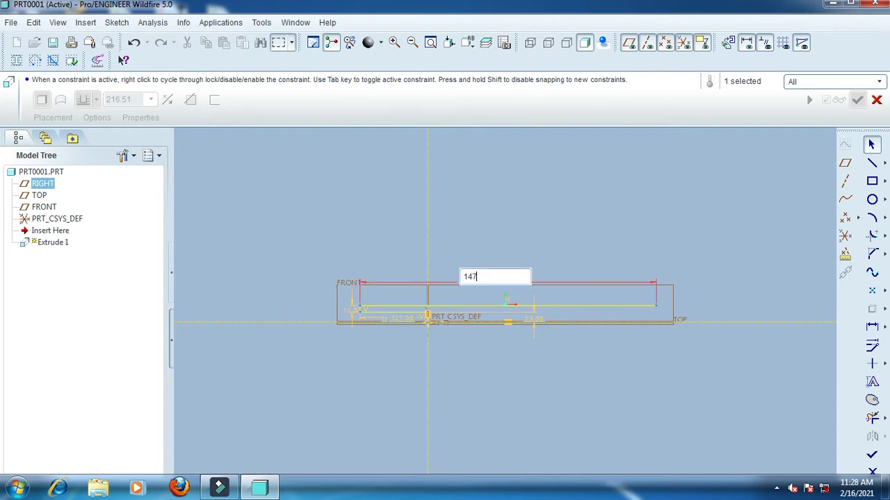
key("Return")
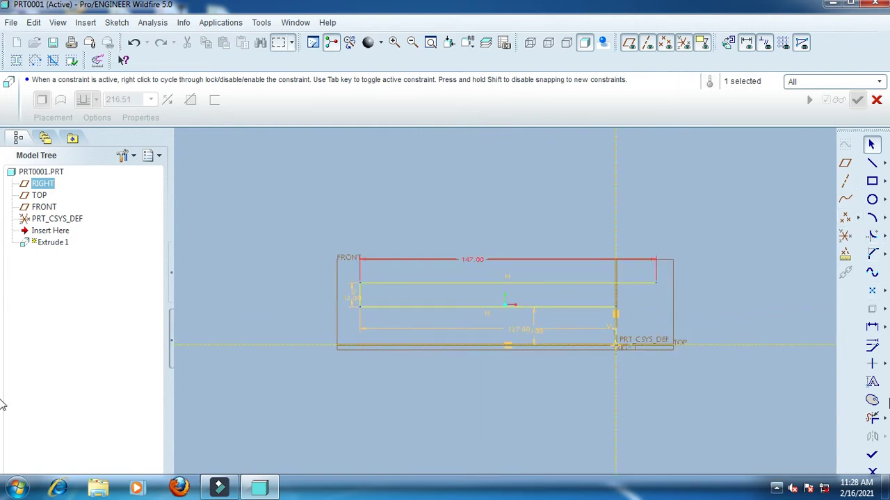
Sketch a step from the upper line's right end: about 26 mm down, followed by a horizontal line about 46 mm to the right
left_click(873, 163)
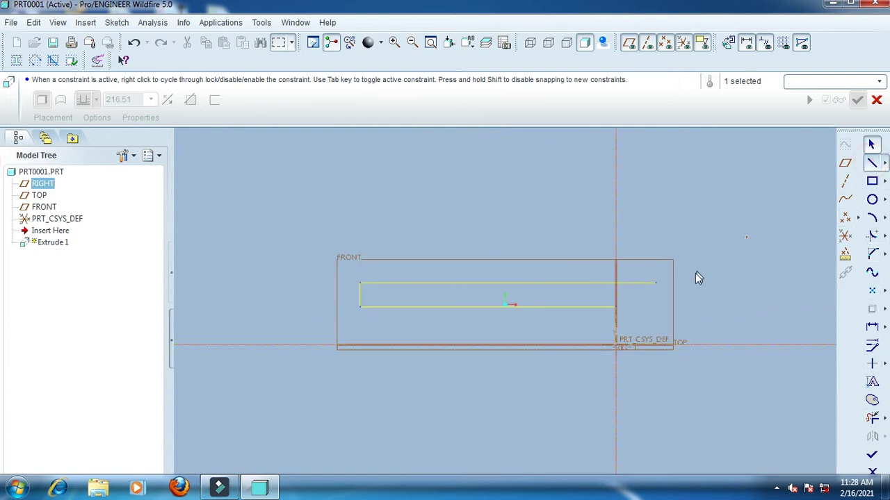
left_click(656, 283)
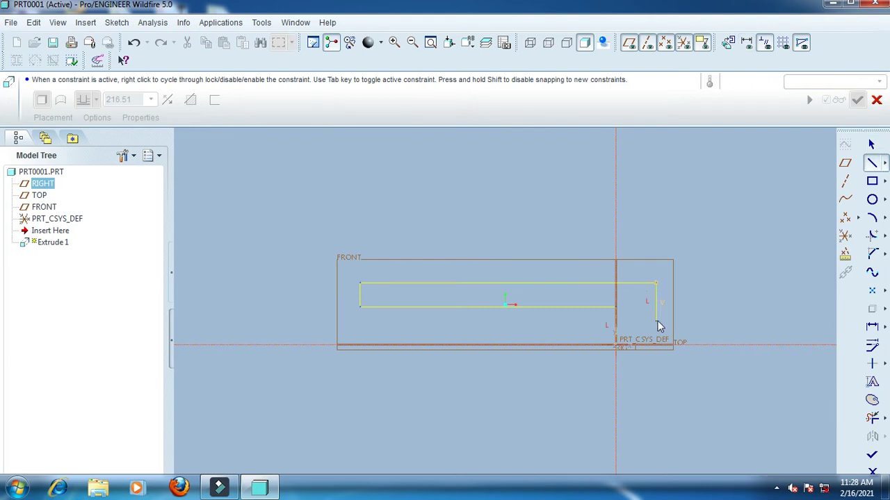
left_click(656, 342)
middle_click(690, 329)
left_click(746, 335)
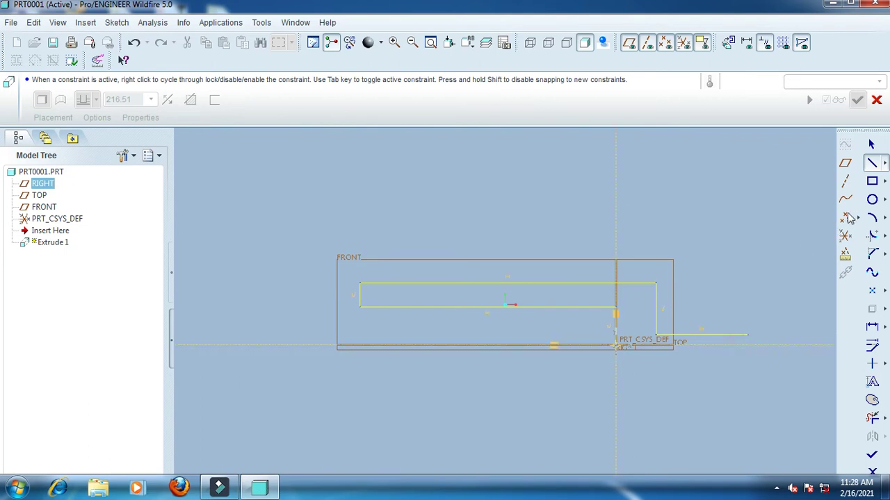
left_click(873, 145)
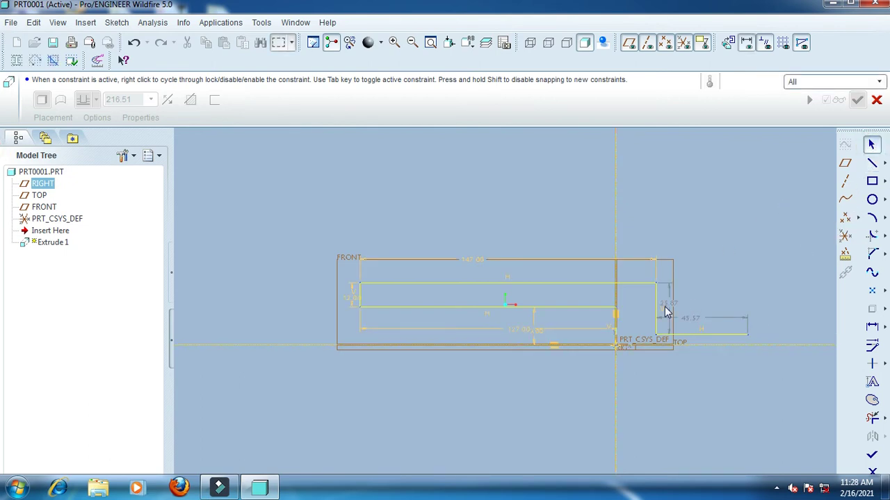
Set the step's vertical line to 12 mm and its horizontal line to 40 mm
double_click(666, 306)
type("12")
key("Return")
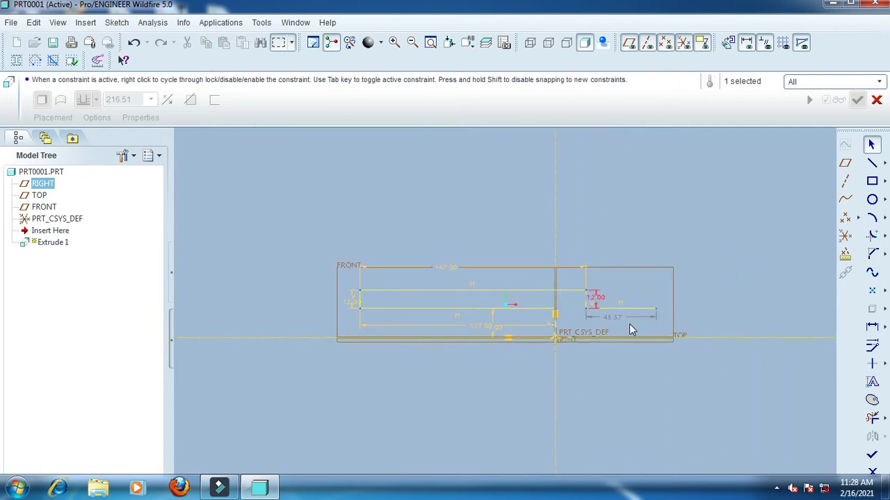
double_click(607, 317)
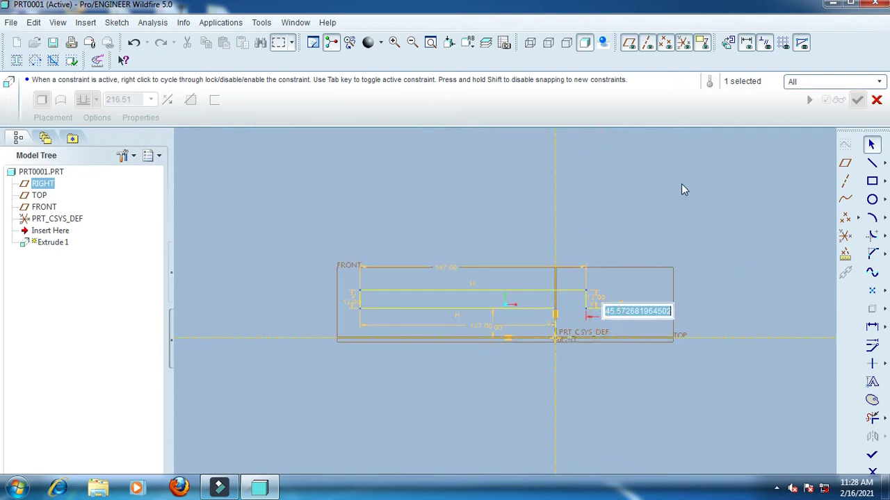
type("40")
key("Return")
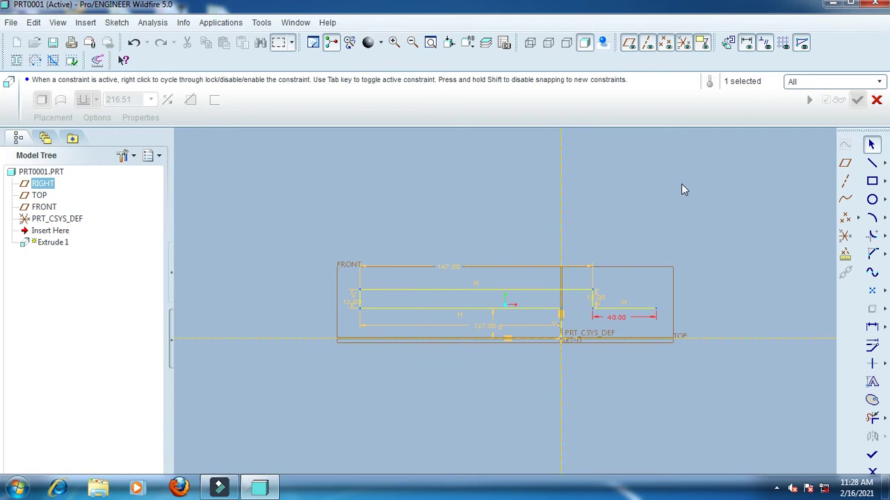
Mirror the whole sketched profile about the horizontal centerline
mouse_move(340, 273)
left_mouse_down()
mouse_move(421, 319)
mouse_move(564, 337)
mouse_move(670, 325)
left_mouse_up()
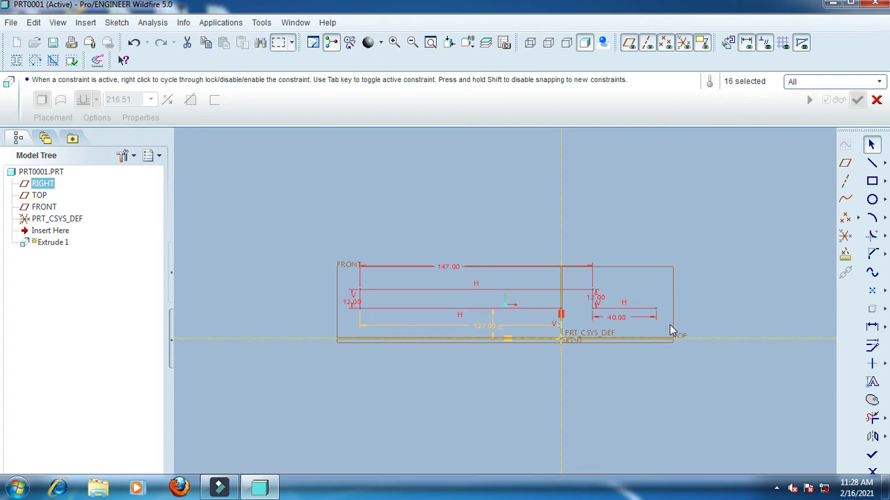
left_click(871, 436)
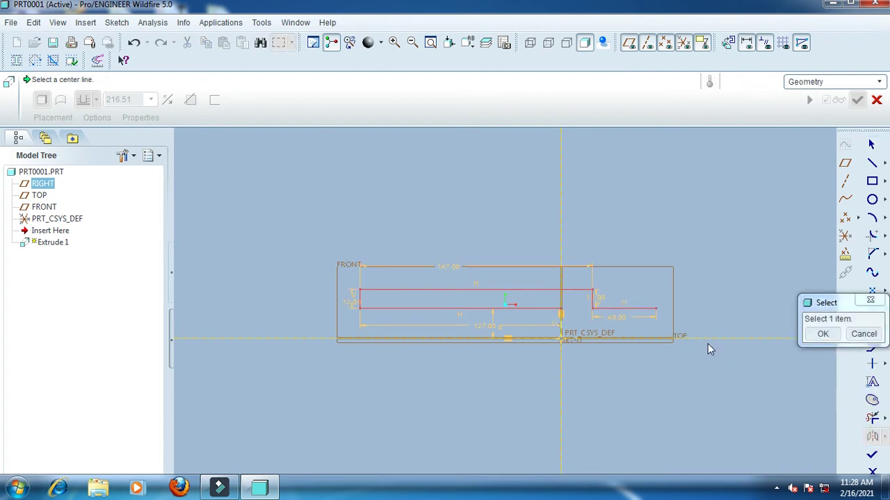
left_click(710, 340)
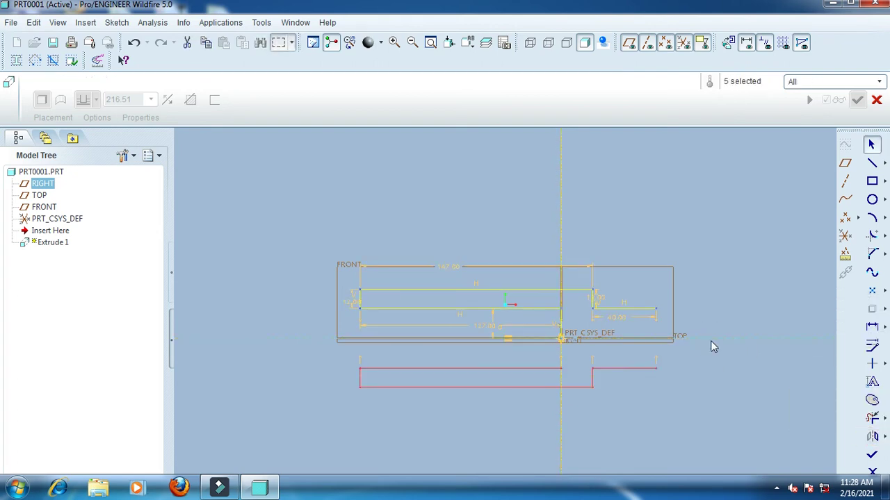
left_click(871, 145)
Close the profile's right end with a vertical line joining the upper and mirrored lower step ends
left_click(872, 162)
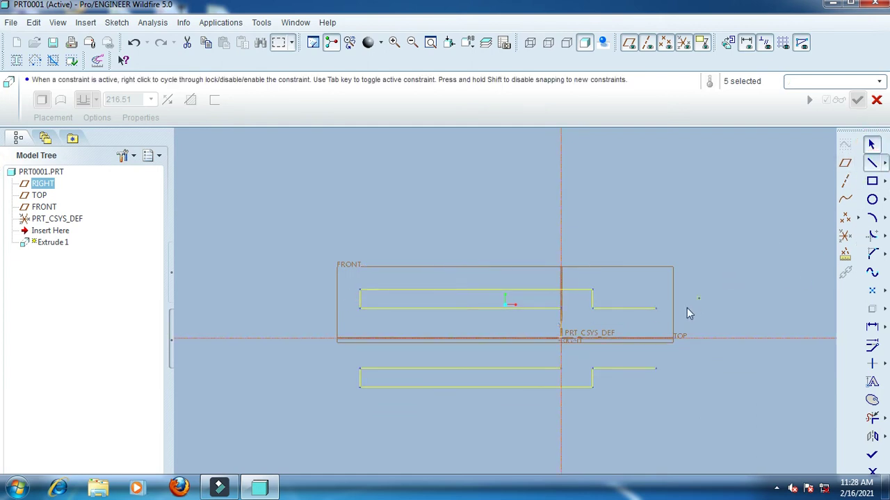
left_click(657, 309)
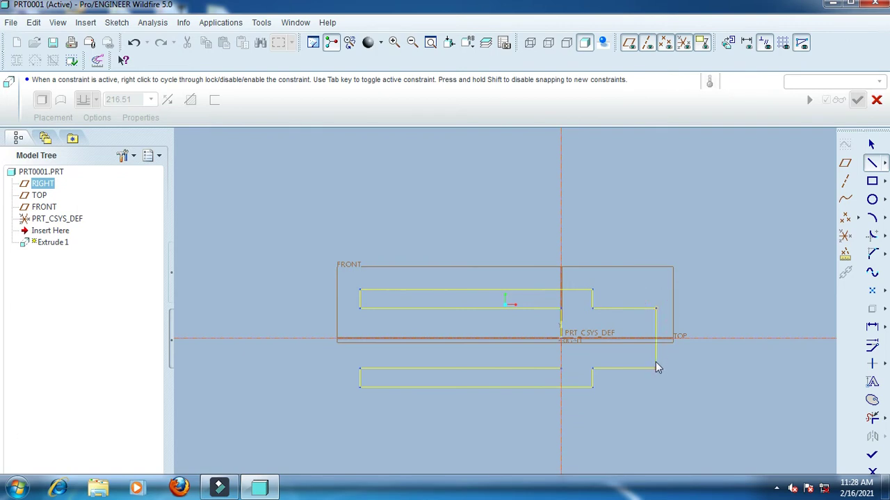
left_click(657, 370)
left_click(872, 145)
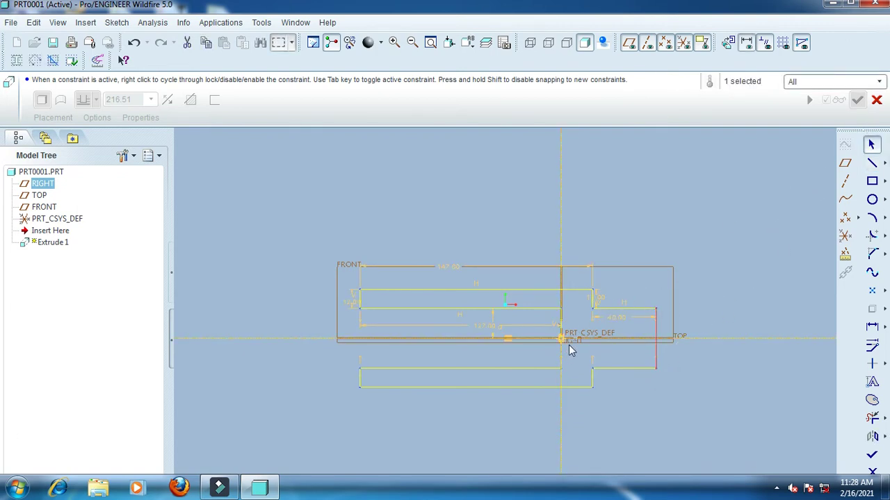
Sketch a vertical line from the origin down to the lower inner line's end and finish the sketch
scroll(569, 345, "up", 2)
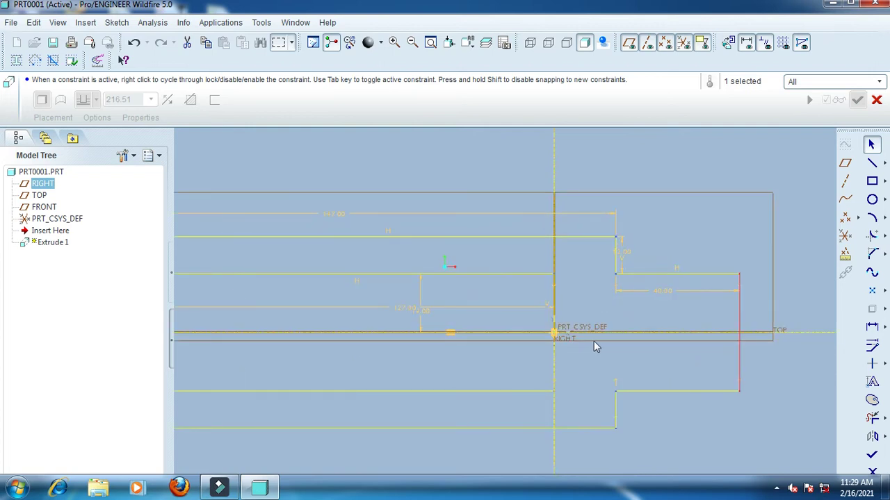
left_click(872, 163)
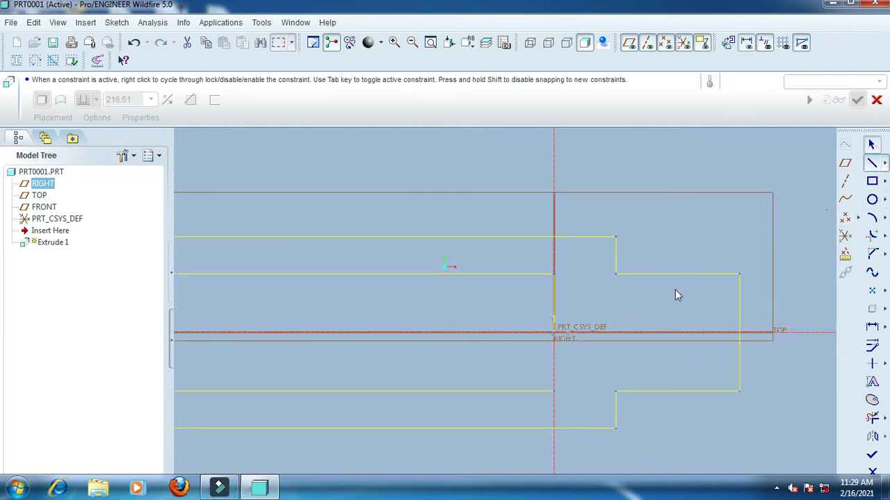
left_click(555, 332)
left_click(553, 392)
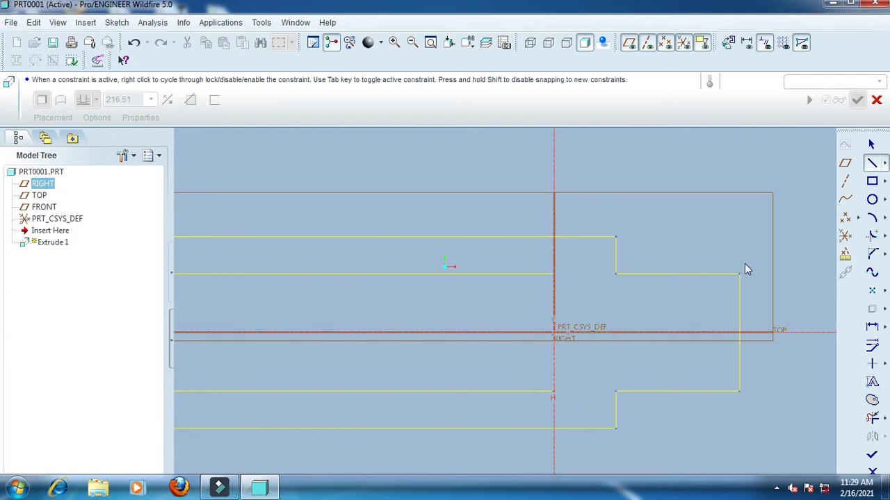
left_click(870, 143)
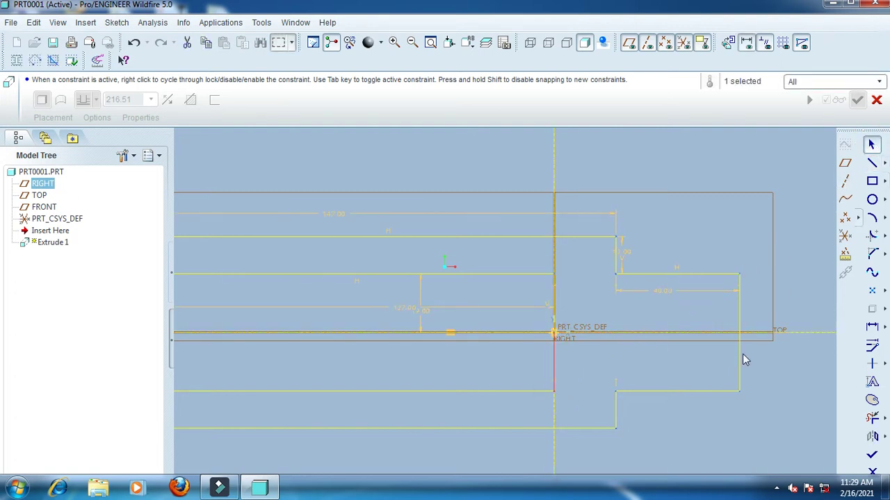
left_click(871, 455)
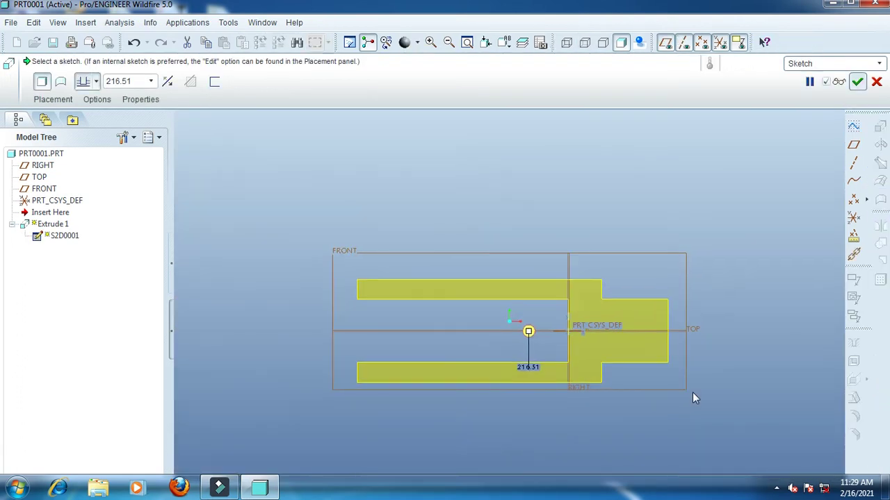
Extrude the fork profile symmetrically about the sketch plane to a total depth of 38 mm
middle_click_drag(718, 397, 709, 401)
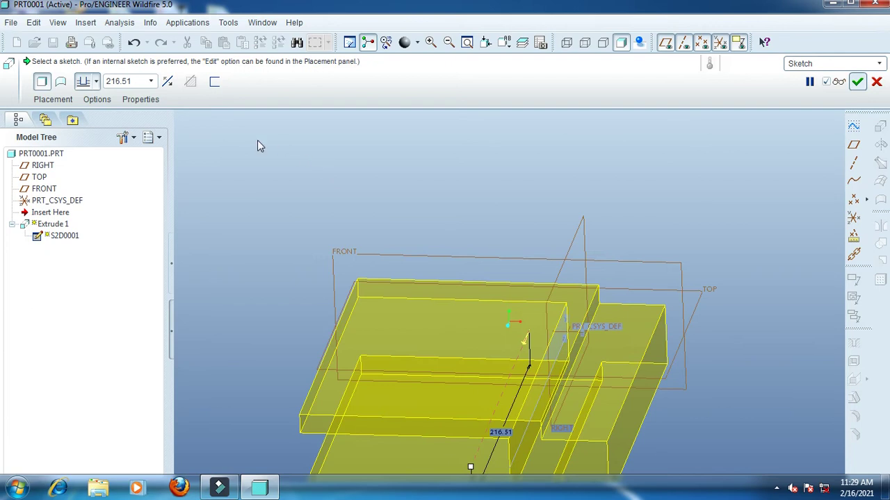
left_click(95, 82)
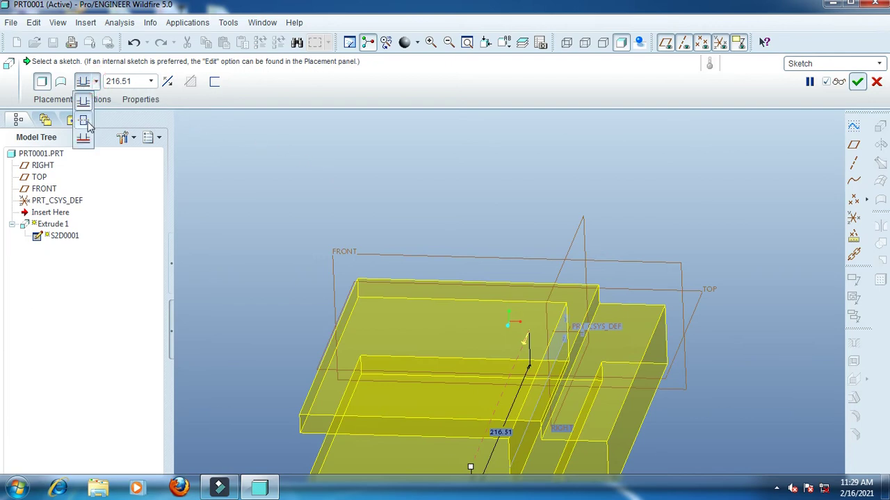
left_click(89, 124)
double_click(136, 82)
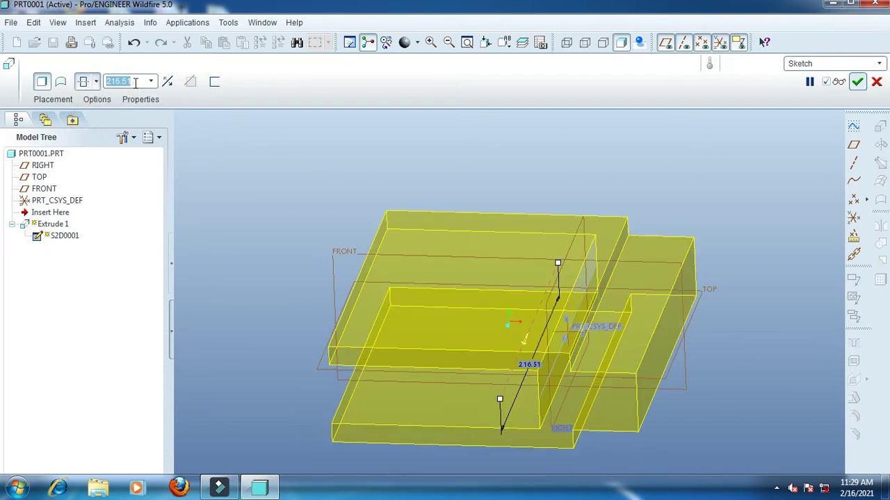
type("38")
key("Return")
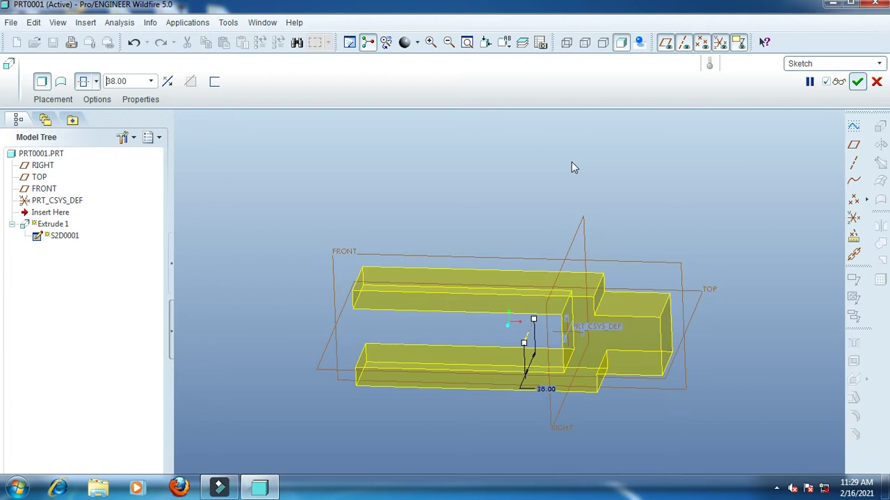
left_click(857, 81)
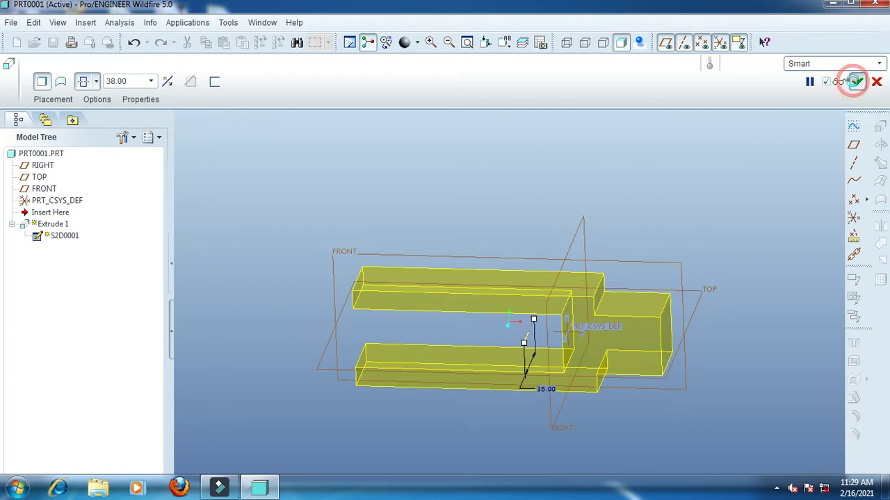
Start a Round on the inner edge of the upper step and set its radius to 12 mm
left_click(738, 226)
middle_click_drag(760, 253, 752, 272)
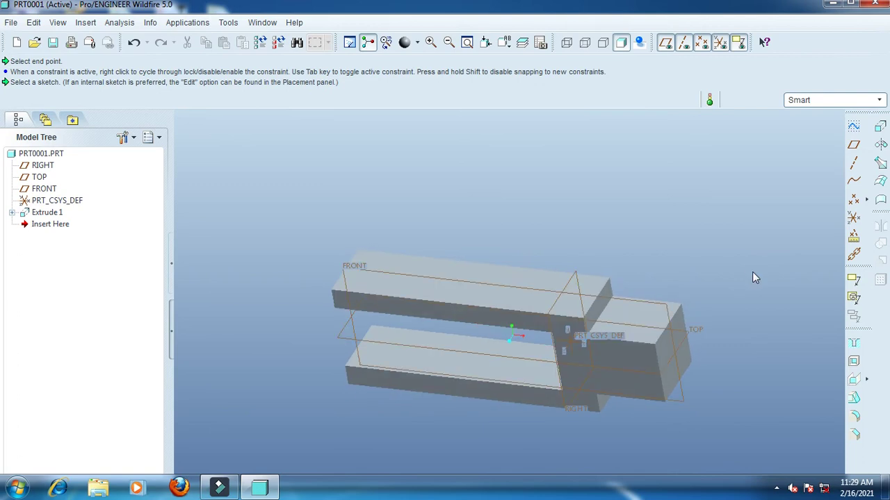
scroll(691, 270, "down", 3)
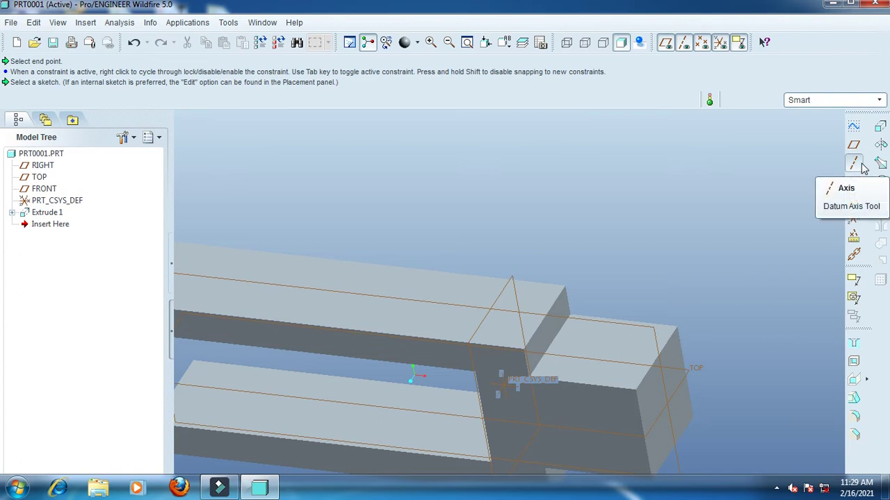
left_click(854, 415)
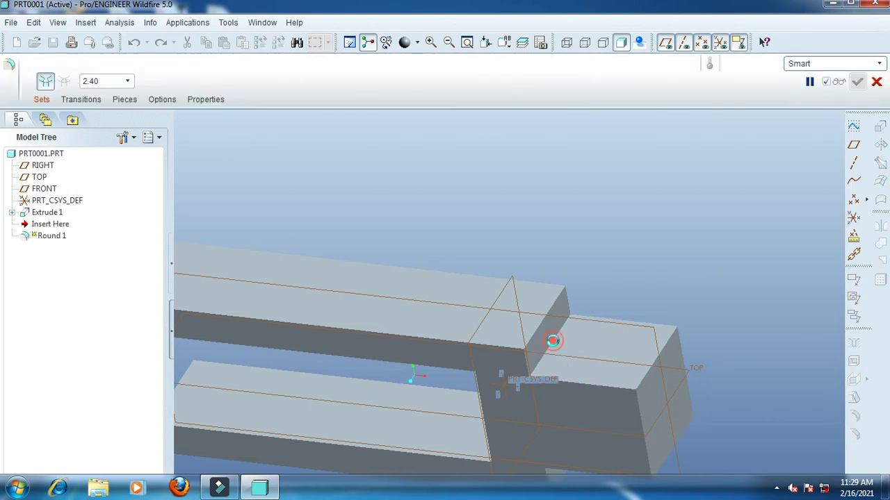
left_click(552, 344)
double_click(584, 328)
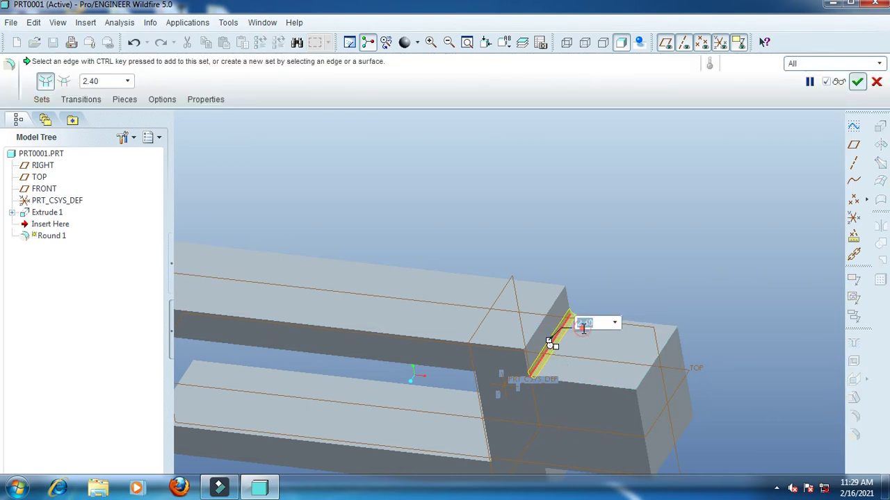
type("12")
key("Return")
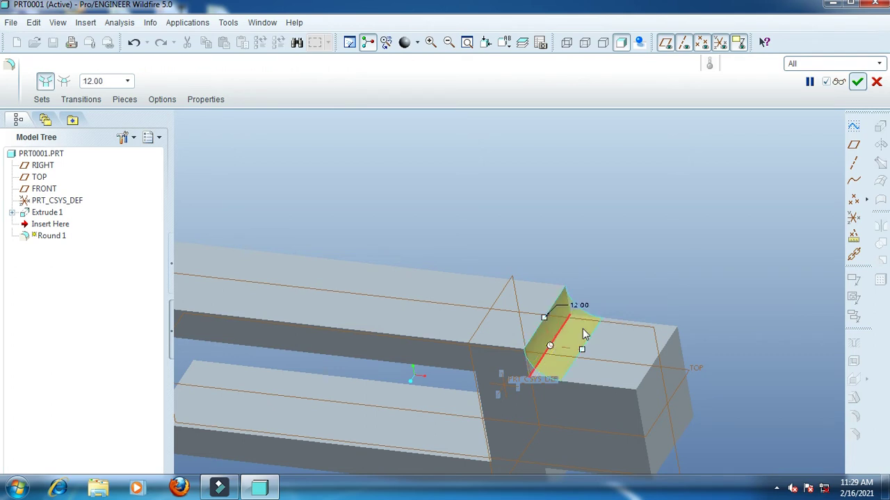
Add the matching inner edge of the lower step as a 12 mm round and complete the feature
scroll(575, 394, "up", 5)
scroll(584, 445, "down", 2)
middle_click_drag(580, 401, 560, 338)
scroll(541, 314, "down", 2)
scroll(541, 313, "down", 2)
left_click(542, 325)
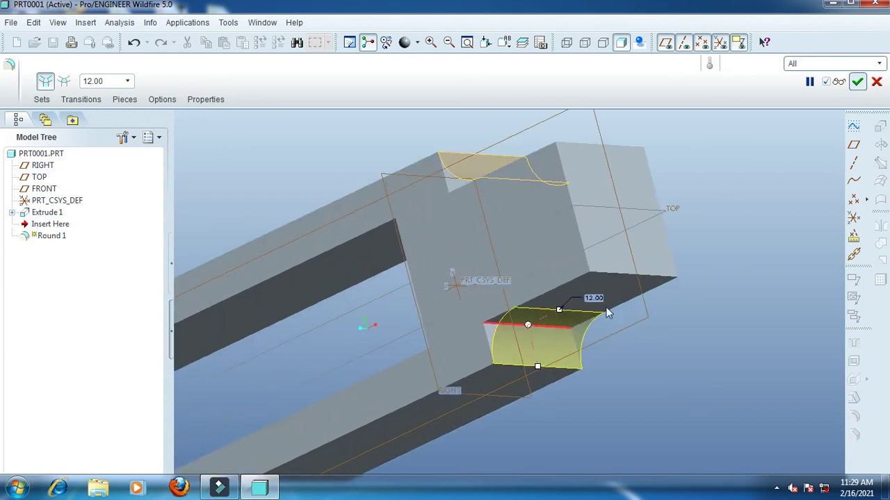
left_click(857, 81)
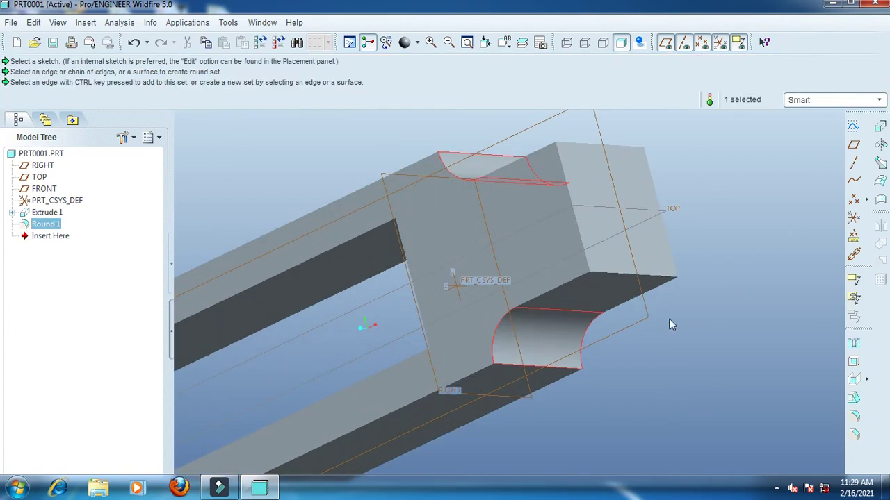
Start another Round on the outer end edge of the upper arm and set its radius to 5 mm
scroll(669, 321, "up", 3)
middle_click_drag(633, 370, 723, 380)
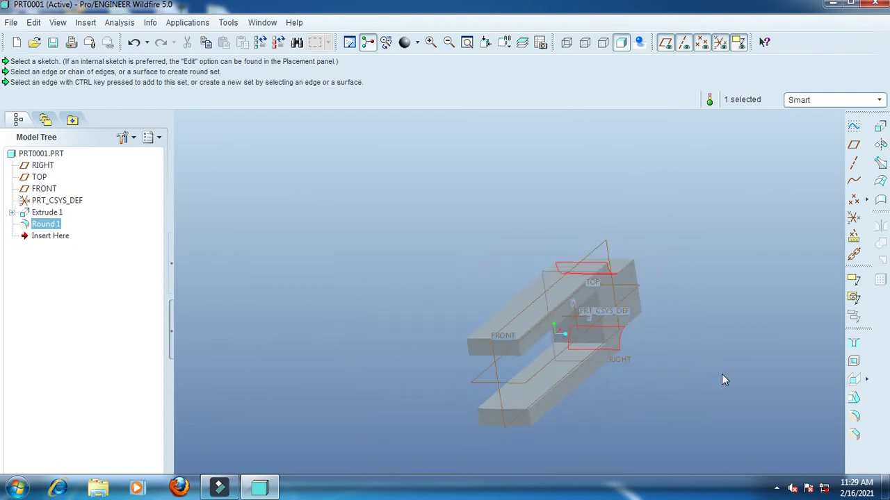
left_click(859, 415)
scroll(562, 363, "down", 4)
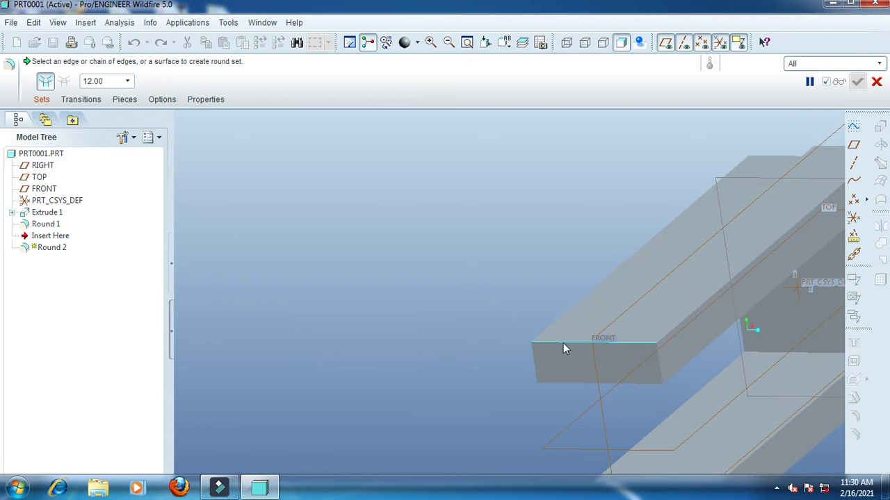
left_click(563, 344)
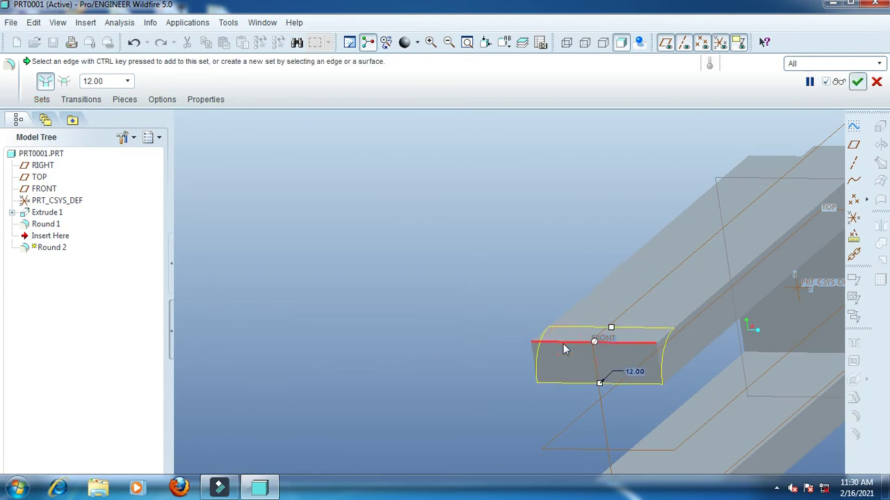
double_click(634, 375)
type("5")
key("Return")
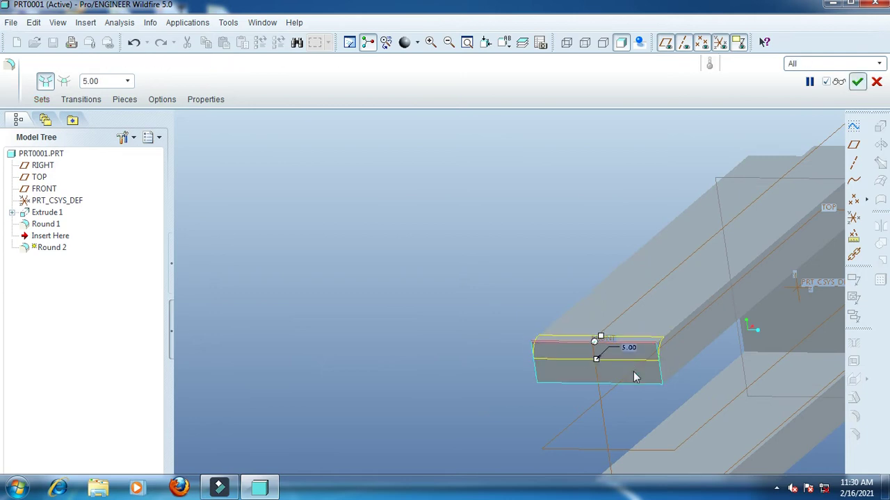
Add the lower arm's outer end edge as a 5 mm round and complete the feature
scroll(596, 364, "up", 5)
middle_click_drag(594, 479, 595, 433)
scroll(602, 365, "down", 8)
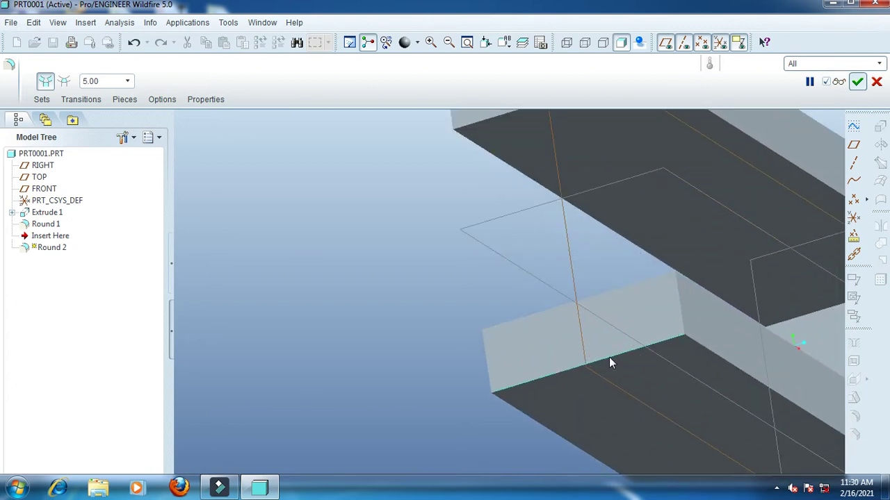
left_click(610, 358)
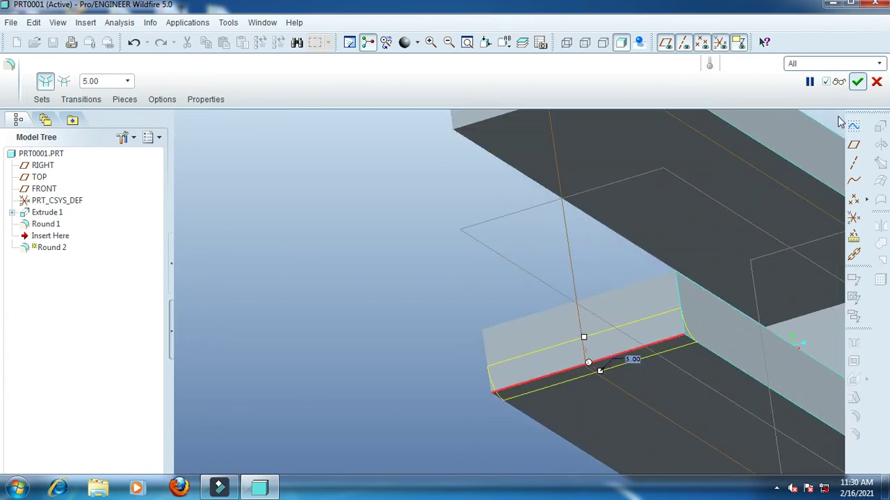
left_click(857, 82)
Inspect the rounded fork from several directions and return to the default orientation
scroll(587, 287, "up", 5)
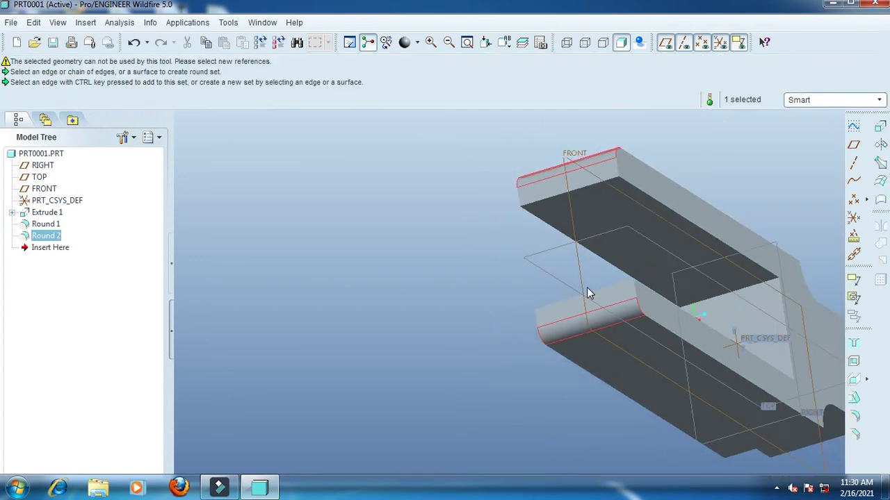
left_click(504, 43)
left_click(520, 110)
middle_click_drag(425, 186, 467, 189)
middle_click_drag(524, 189, 537, 157)
left_click(503, 43)
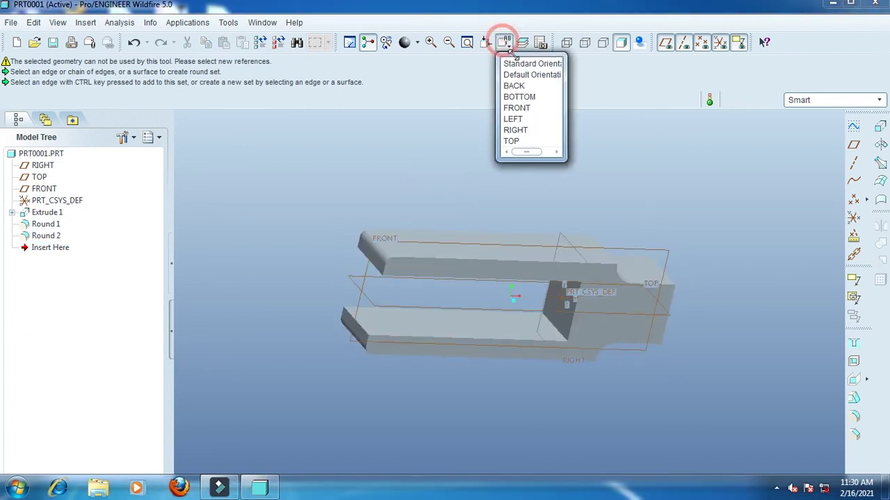
left_click(526, 80)
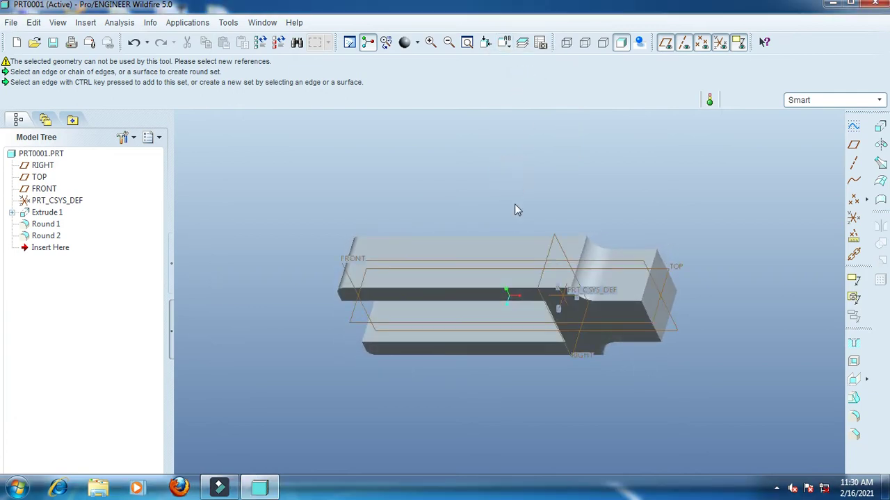
Start a second Extrude and open its internal sketch on the TOP plane
left_click(880, 126)
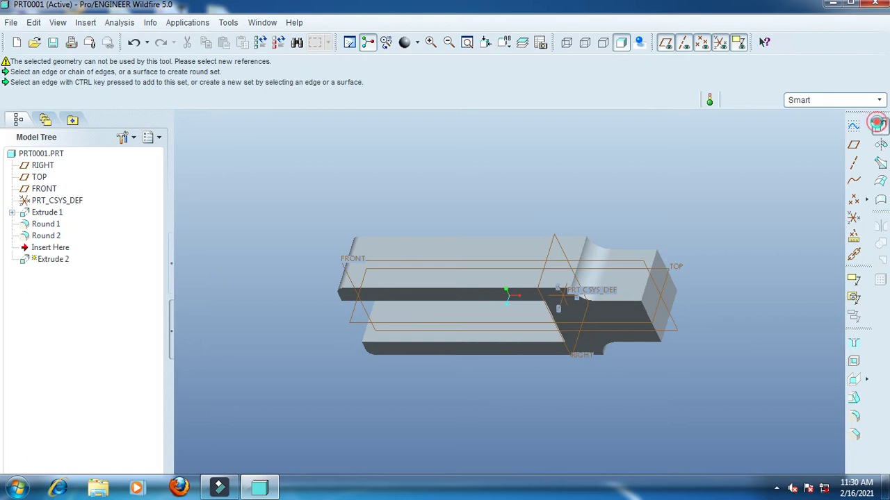
left_click(53, 99)
left_click(155, 83)
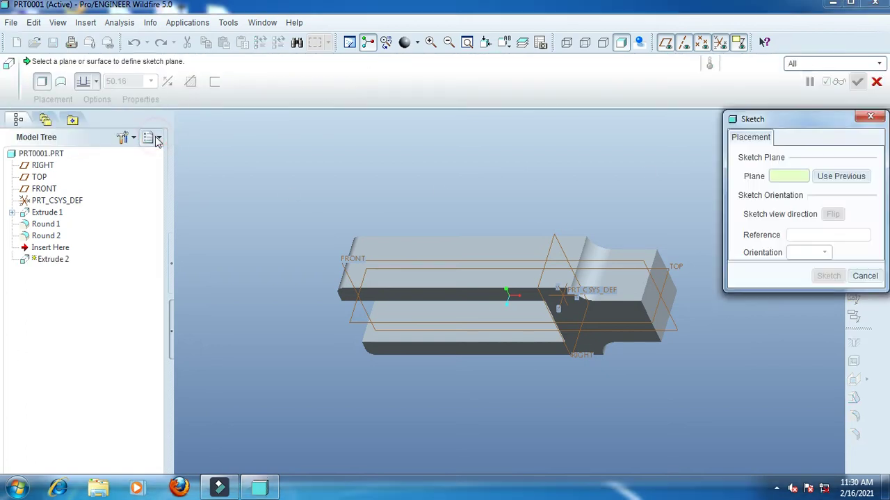
left_click(677, 272)
left_click(827, 276)
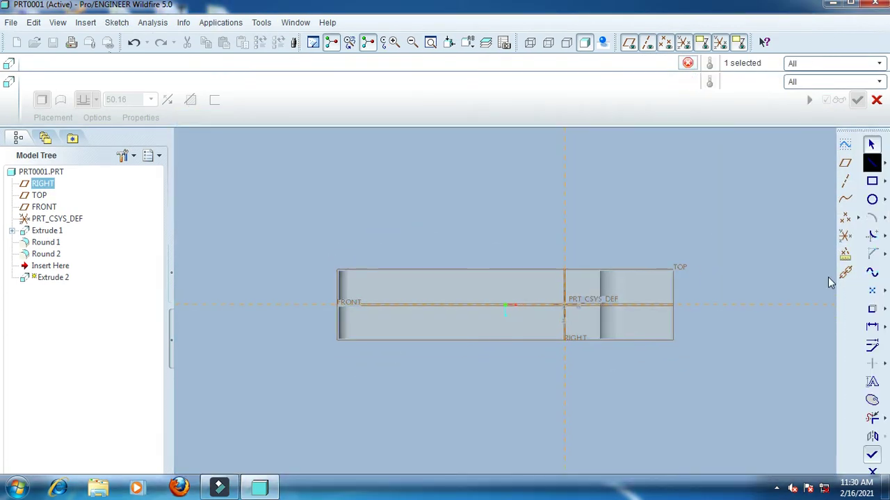
Draw a horizontal centerline through the origin, along the FRONT plane
left_click(884, 165)
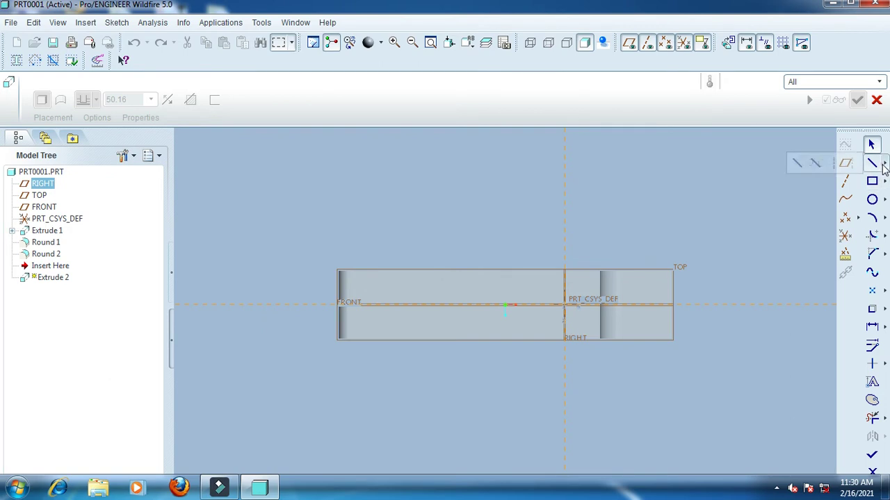
left_click(835, 159)
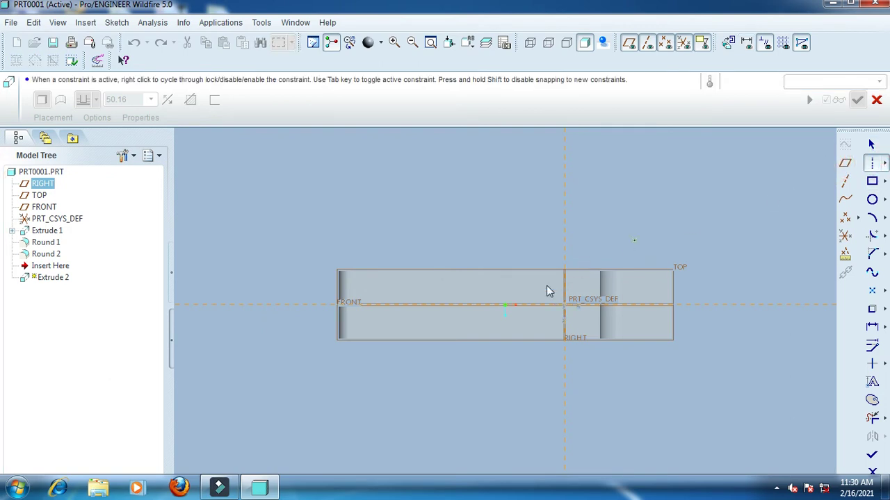
left_click(496, 306)
left_click(463, 312)
left_click(871, 143)
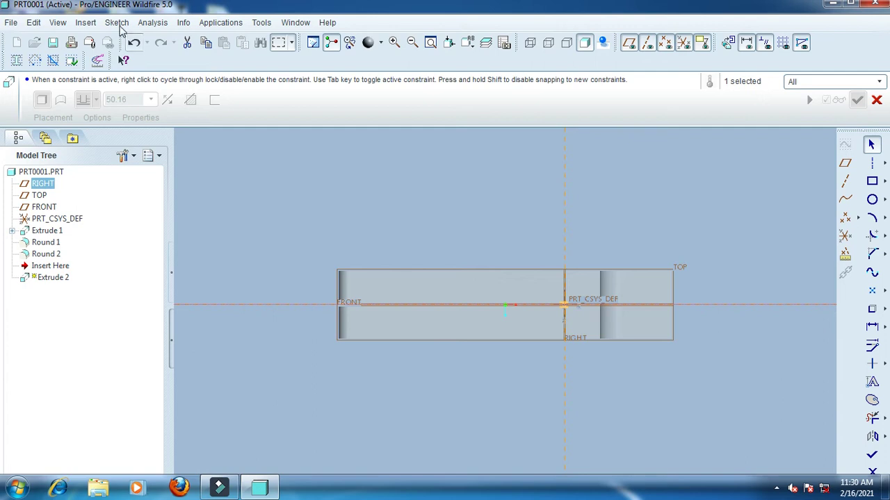
Open the sketch references, pick the RIGHT plane as a dimensioning reference alongside FRONT, and close the reference selection
left_click(116, 22)
left_click(134, 51)
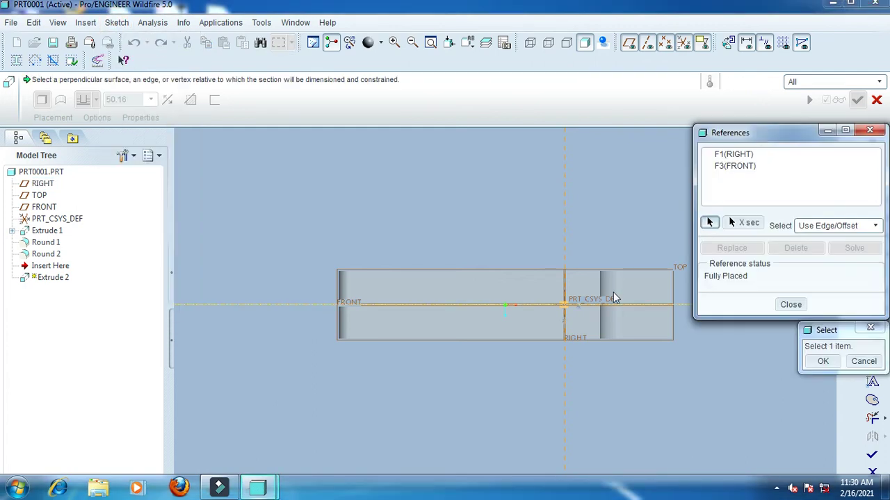
left_click(565, 292)
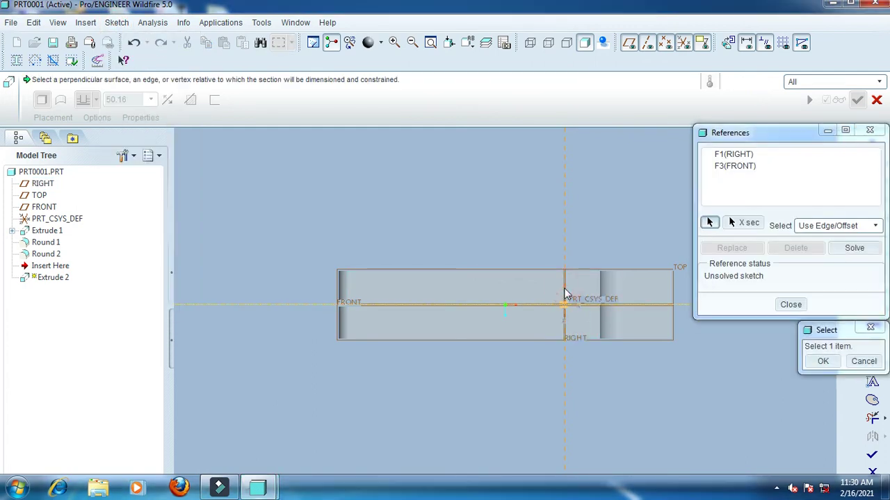
left_click(790, 305)
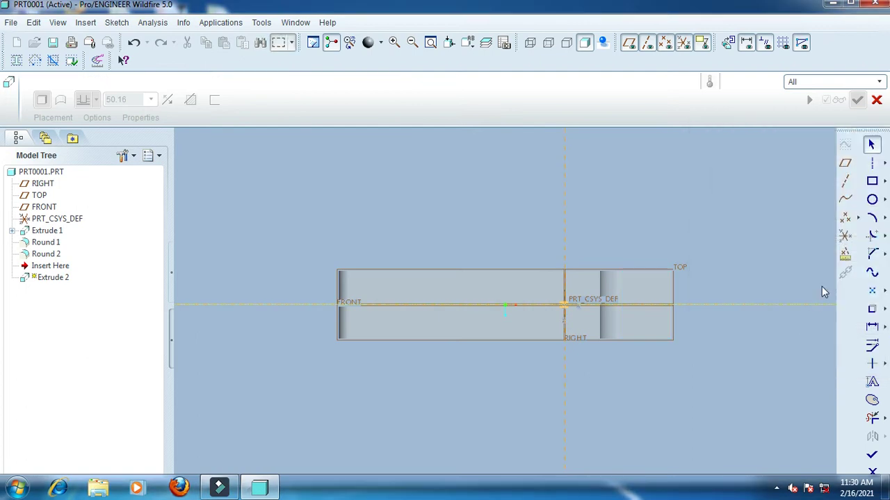
Sketch a rectangle about 46.5 by 16 mm, symmetric about the horizontal centerline, with its nearer side about 27 mm from the RIGHT plane
left_click(871, 181)
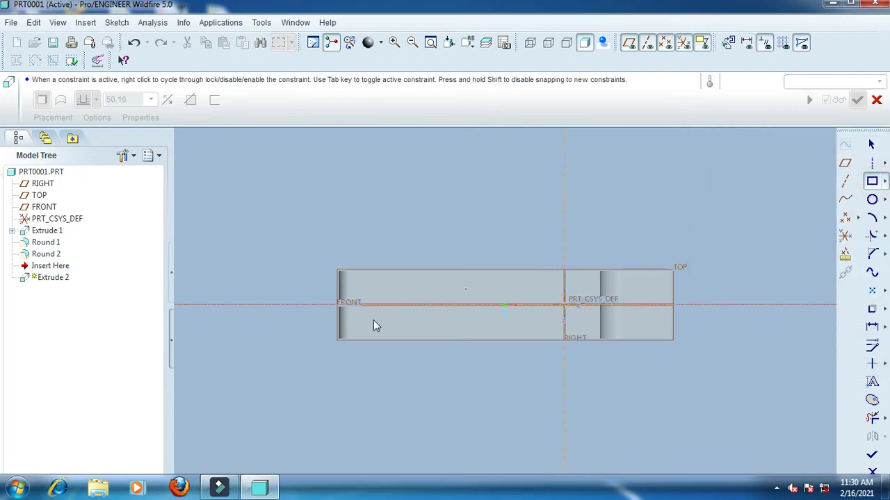
left_click(433, 291)
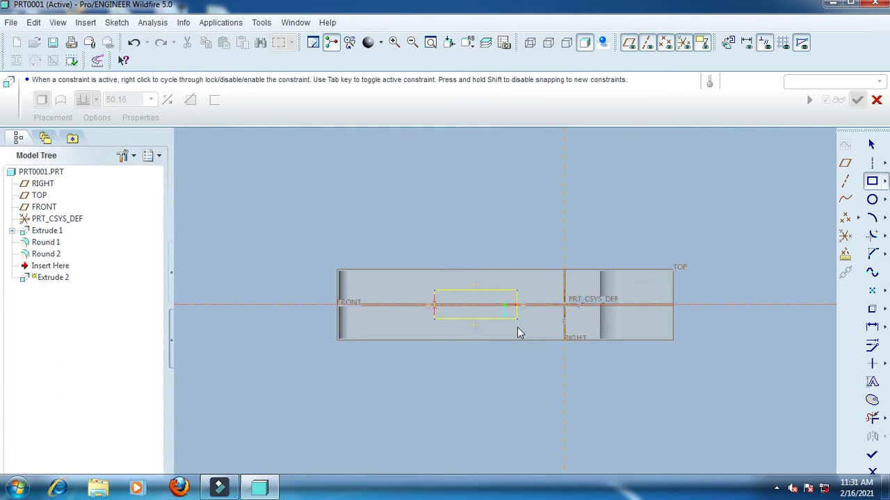
left_click(517, 328)
left_click(871, 143)
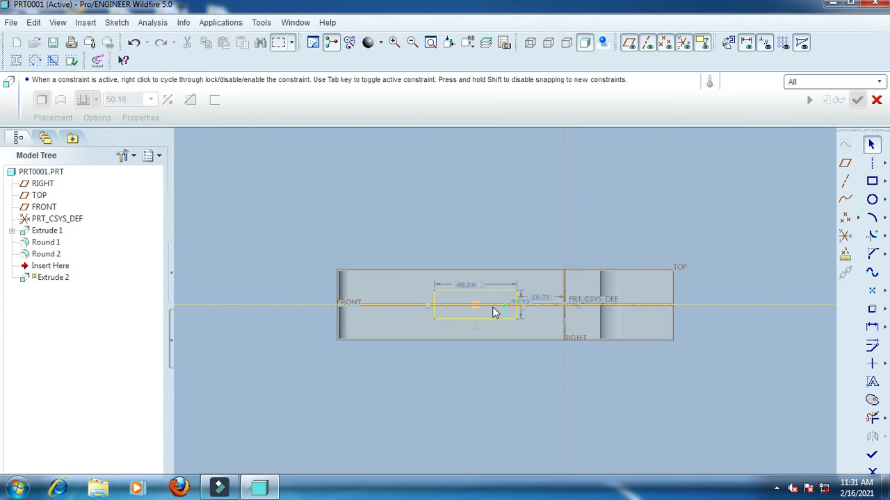
Dimension the rectangle to 38 mm from the RIGHT plane, 47 mm long and 12 mm wide, and finish the sketch
double_click(538, 302)
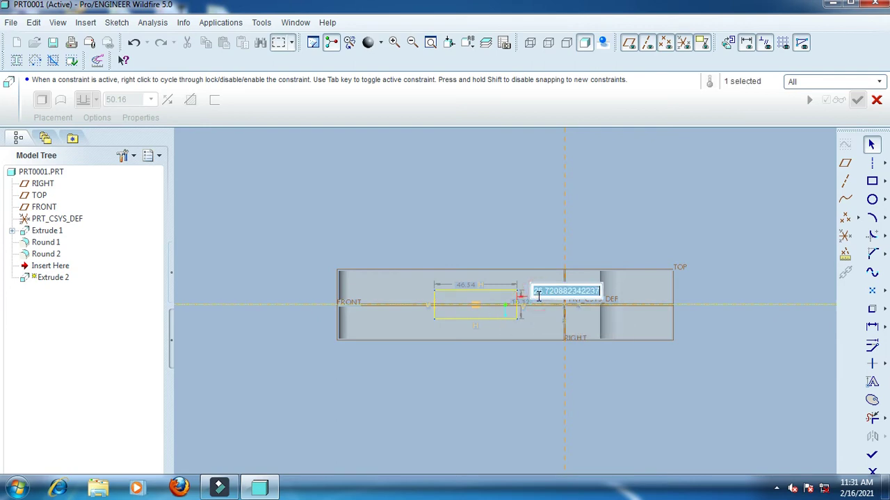
type("38")
key("Return")
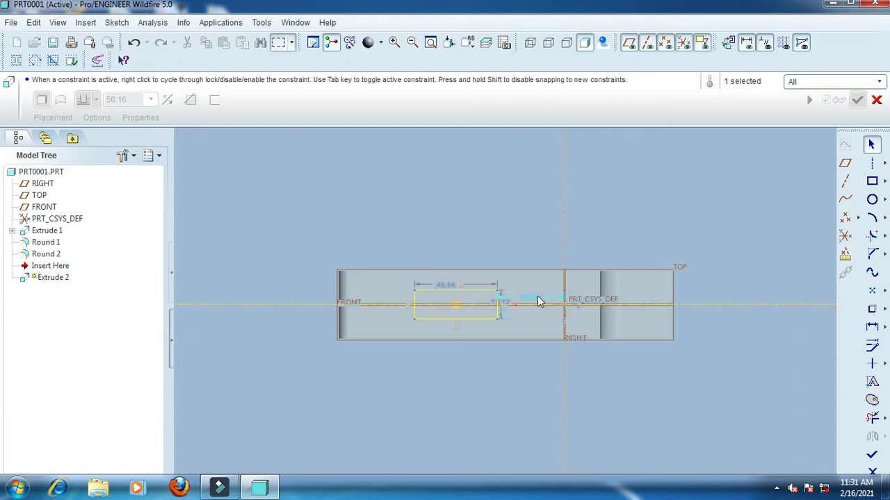
left_click(452, 287)
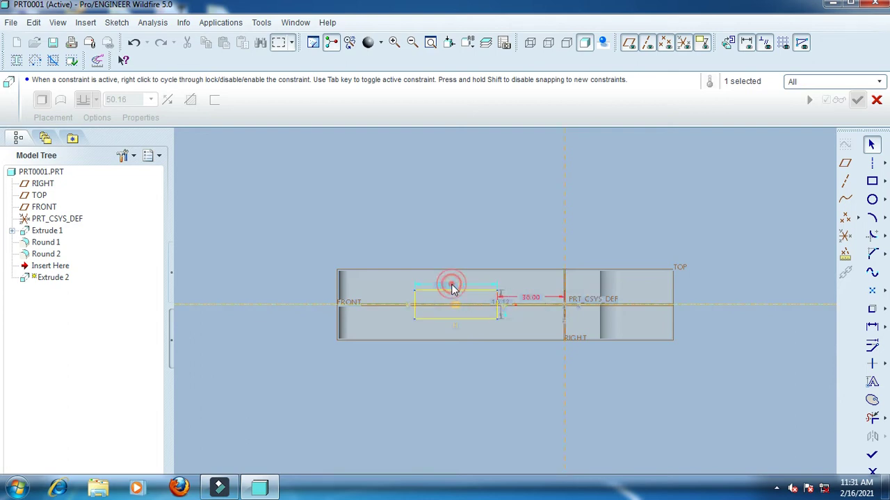
type("47")
key("Return")
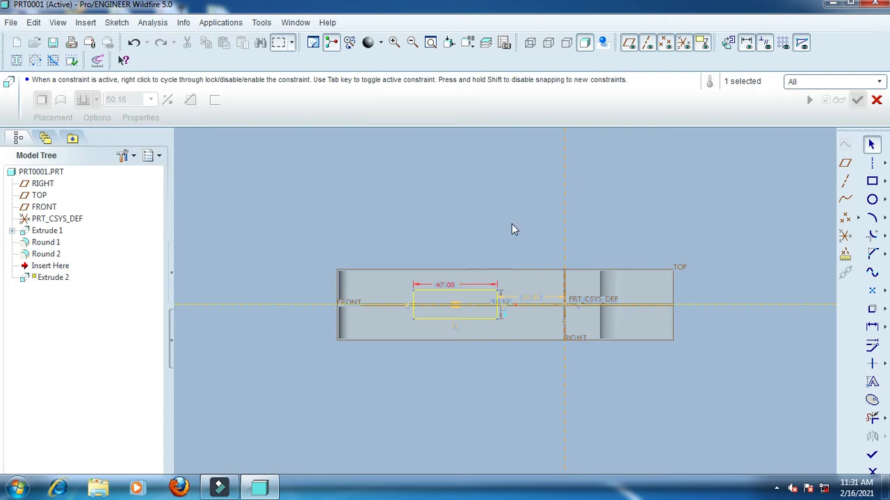
double_click(502, 303)
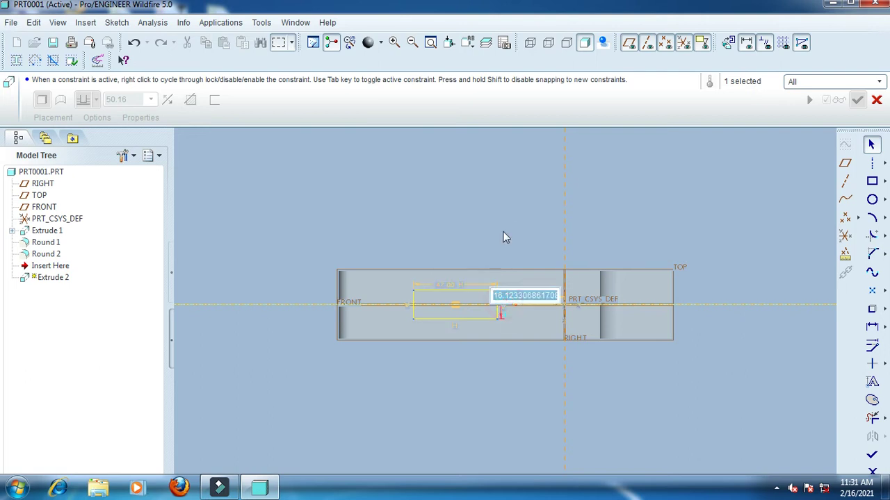
type("12")
key("Return")
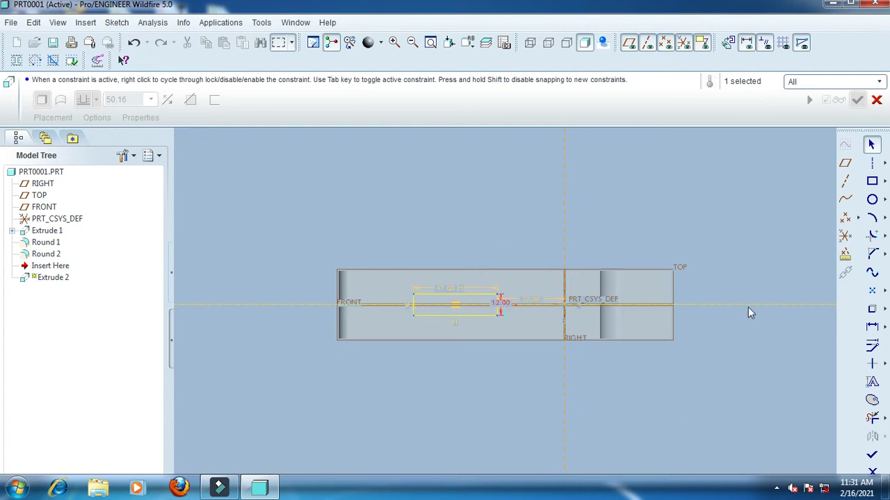
left_click(872, 454)
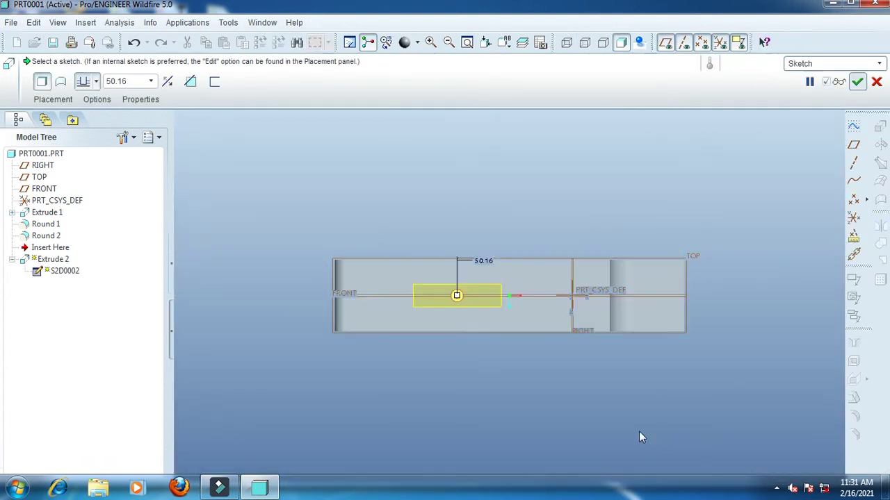
Extrude the rectangle symmetrically about the TOP plane as a material-removing cut, deep enough to pass through both fork arms
middle_click_drag(576, 422, 568, 383)
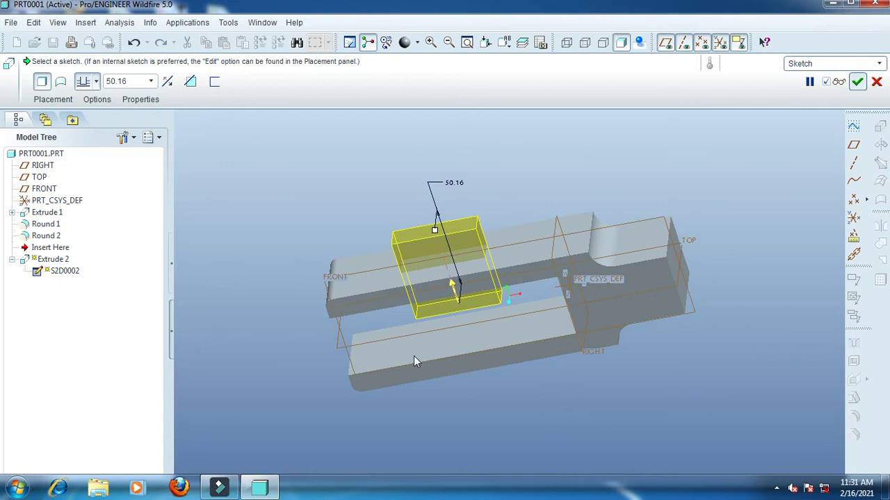
left_click(96, 81)
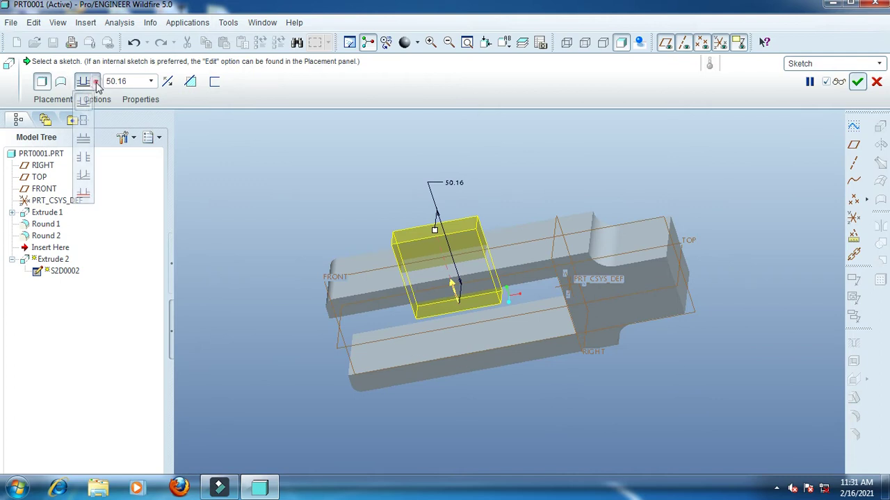
left_click(81, 120)
left_click(446, 266)
left_click_drag(436, 251, 406, 207)
left_click(189, 81)
left_click(858, 88)
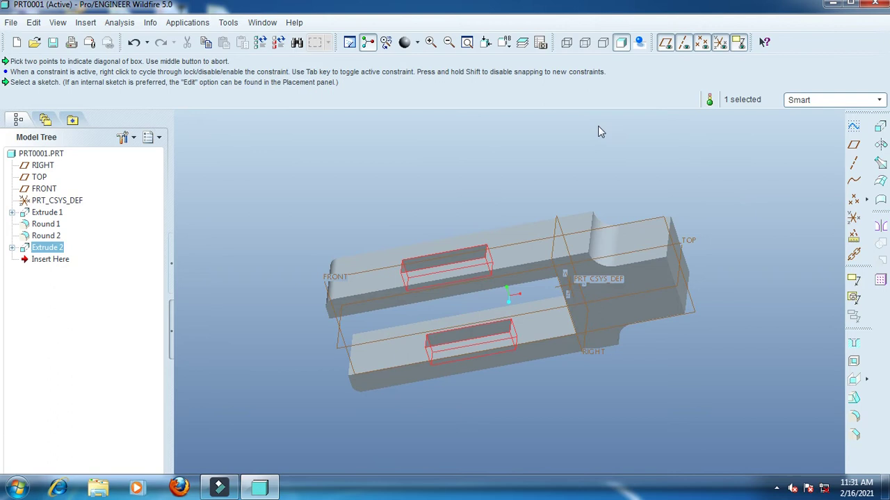
Return the slotted fork to the default orientation and clear the feature selection
left_click(505, 44)
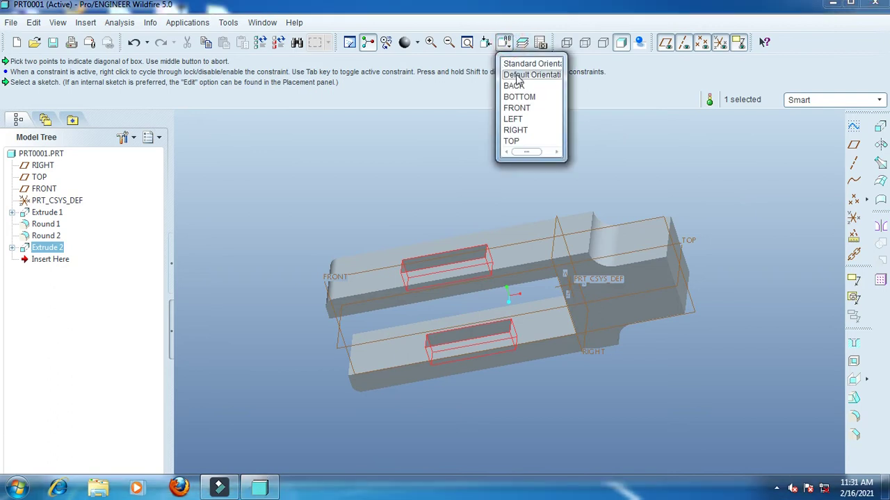
left_click(516, 78)
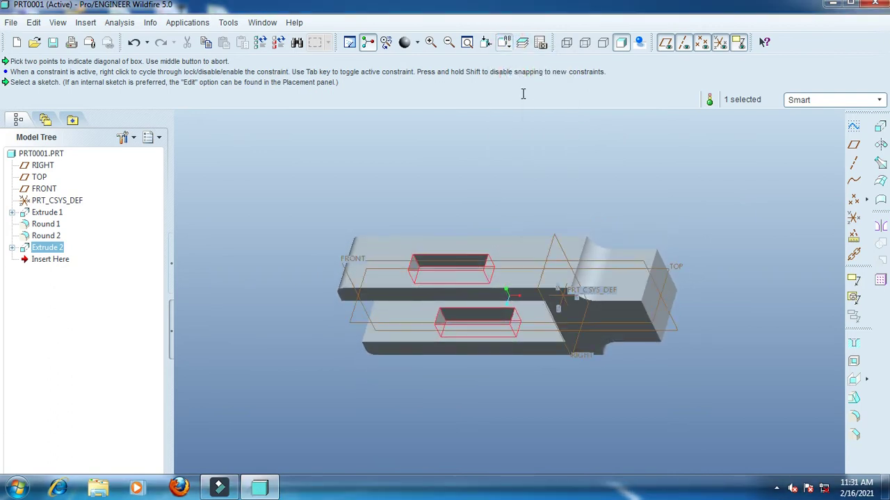
left_click(542, 184)
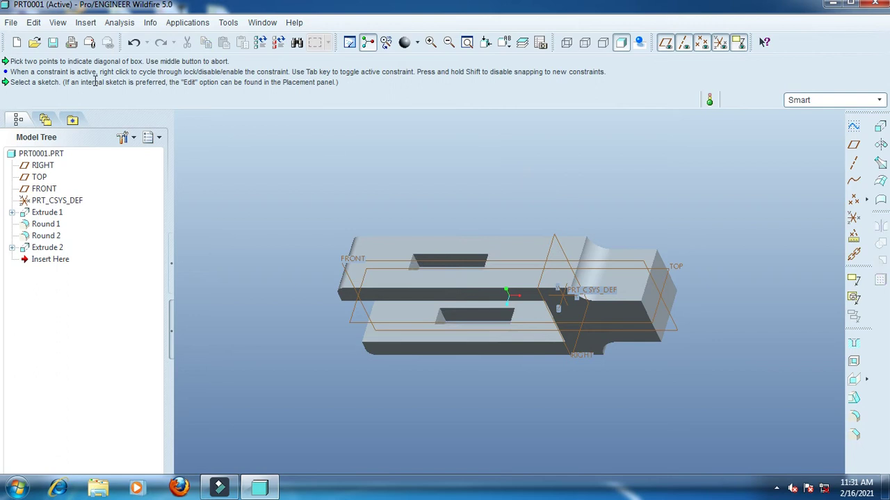
Start saving a copy of the part and create a folder named GIB AND COTTER JOINT in Documents for it
left_click(12, 23)
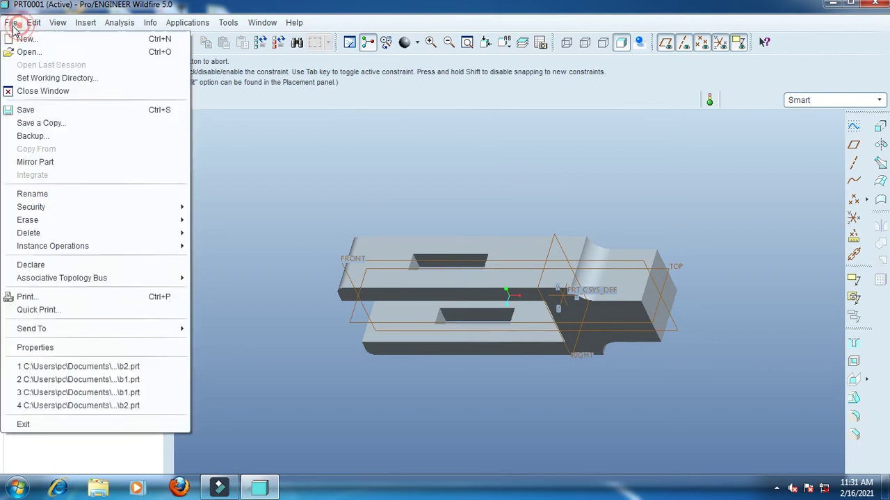
left_click(43, 123)
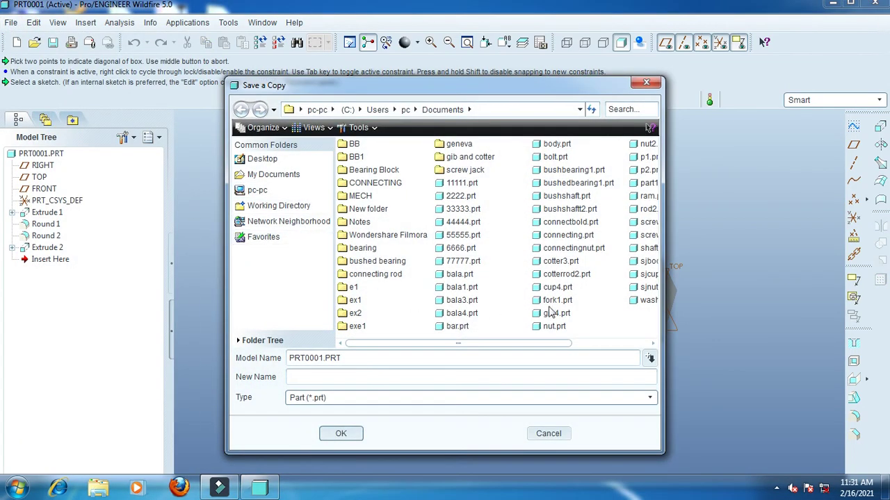
right_click(607, 315)
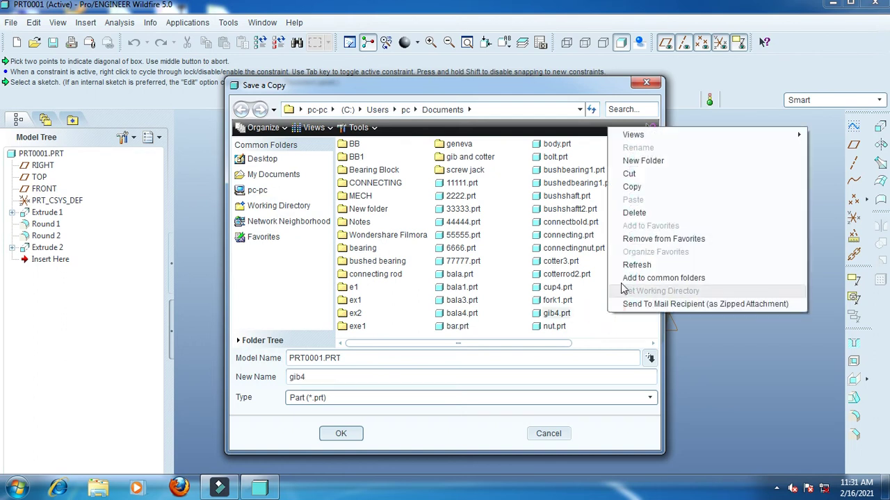
left_click(660, 161)
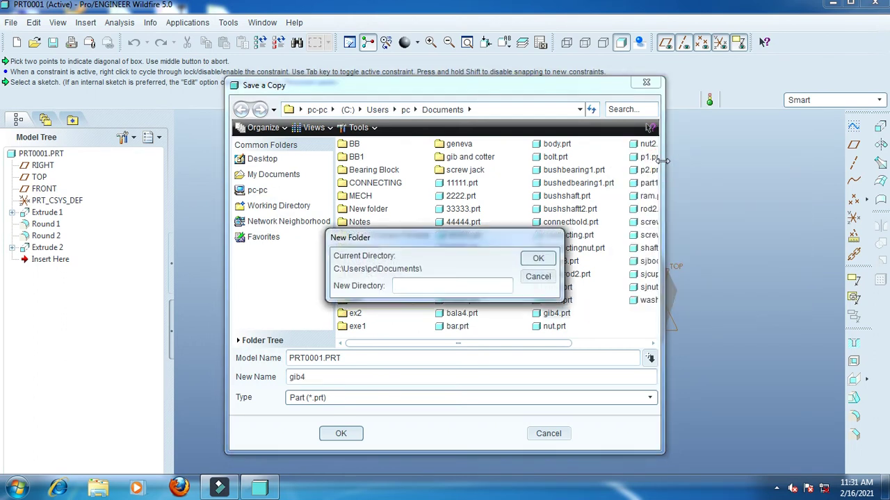
type("G")
type("OTTER JOINT")
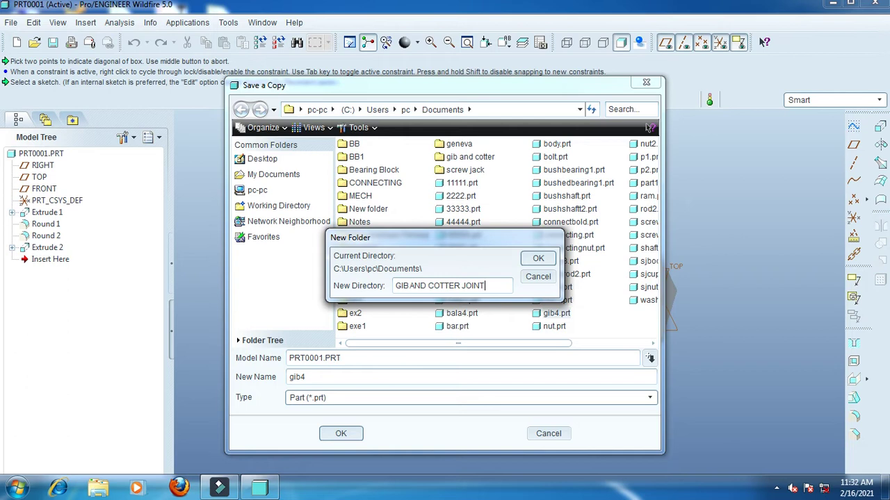
left_click(537, 259)
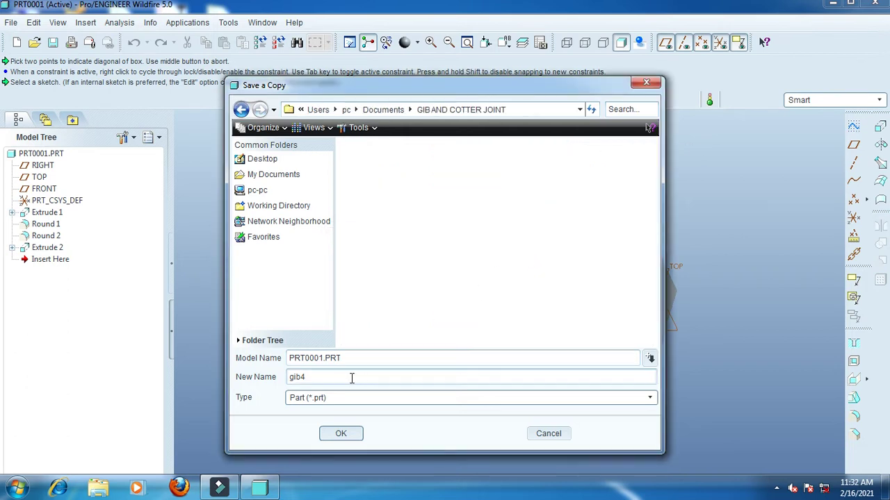
Save the copy as G1 in the new folder and close the fork part's window
left_click_drag(340, 378, 284, 381)
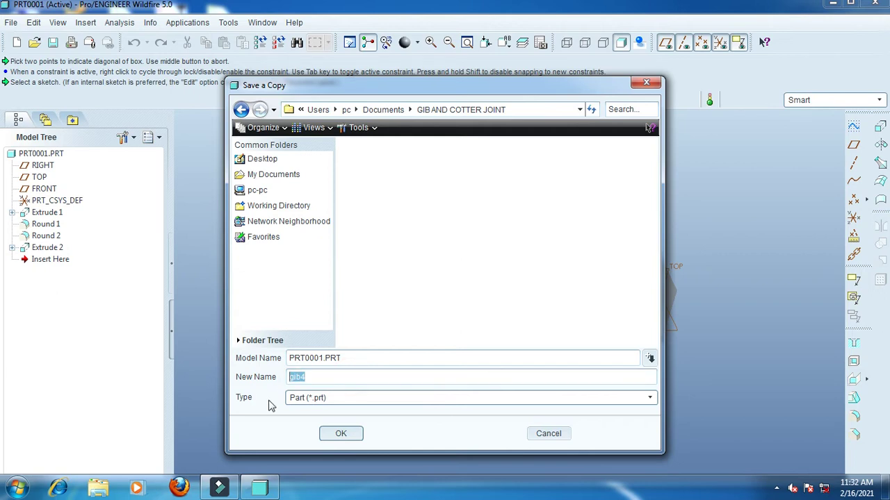
type("G1")
left_click(339, 433)
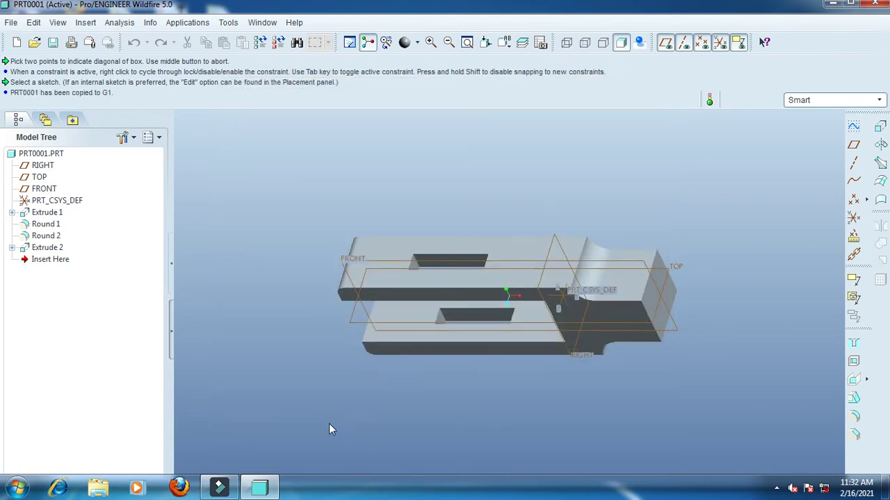
left_click(259, 22)
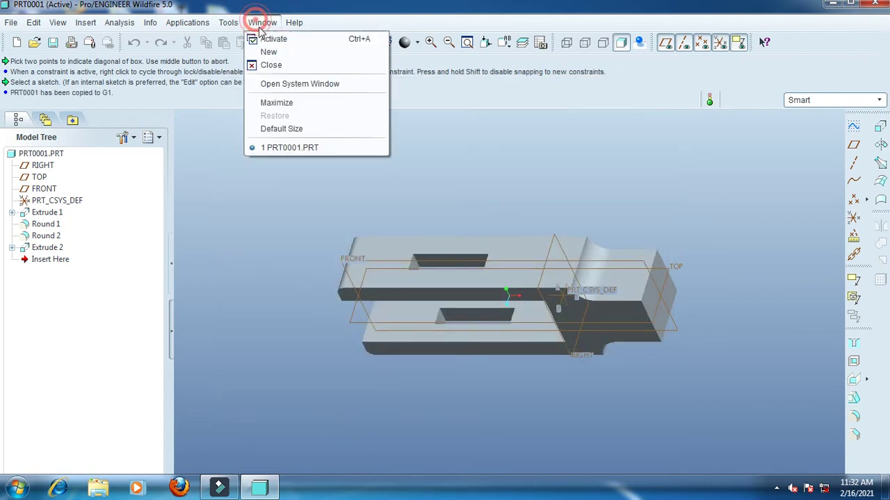
left_click(286, 65)
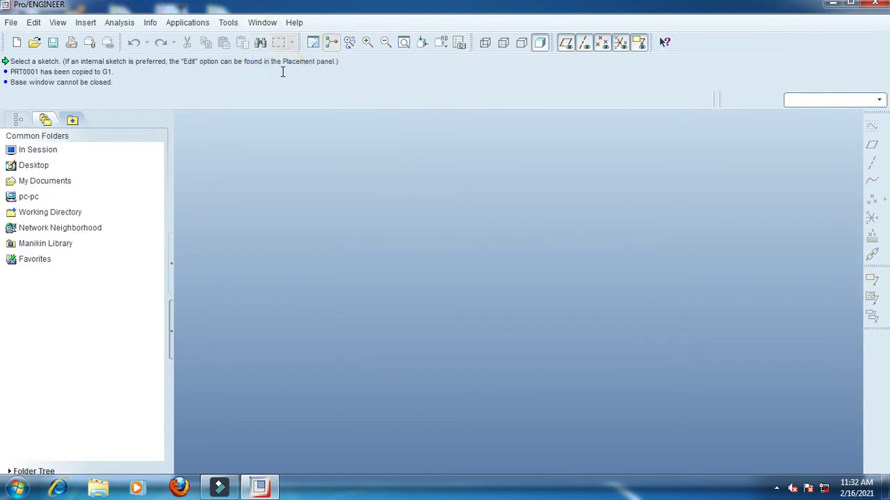
Create a new solid part without the default template, using the mmns_part_solid template and the proposed name prt0002
left_click(10, 23)
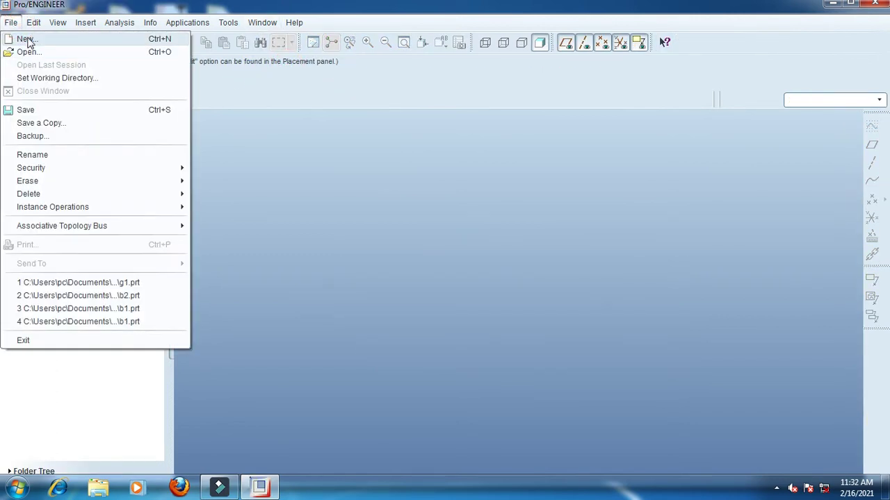
left_click(25, 39)
left_click(369, 365)
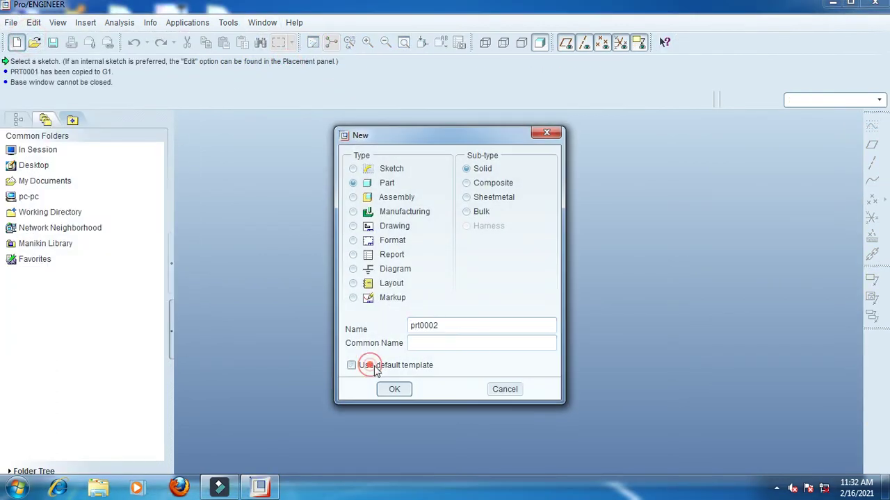
left_click(393, 389)
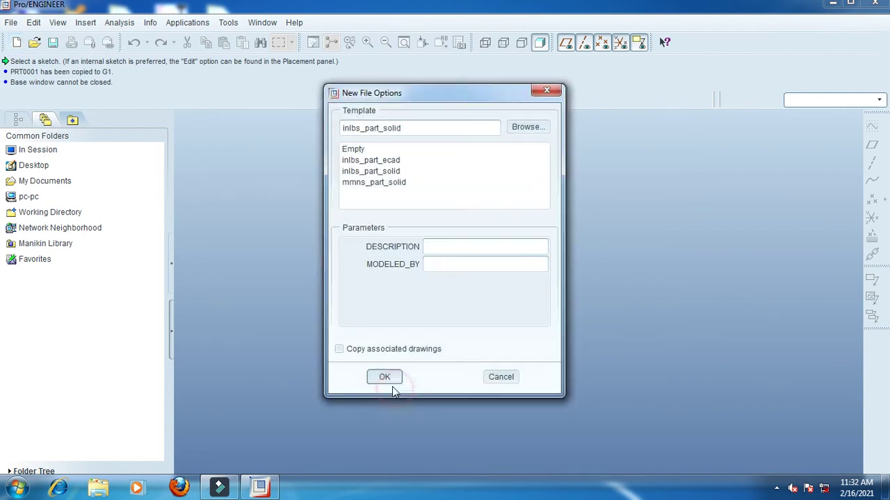
left_click(391, 184)
left_click(385, 379)
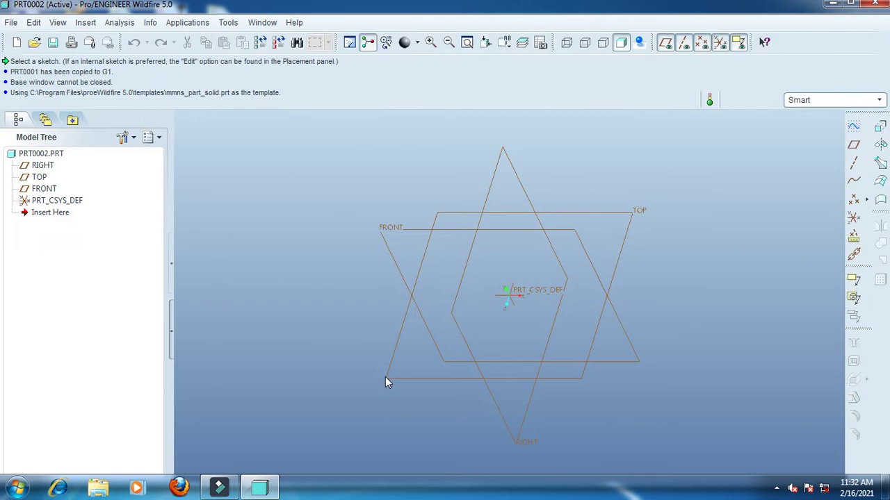
Start an extrusion and open an internal sketch on the FRONT plane with the RIGHT plane as the orientation reference
left_click(880, 126)
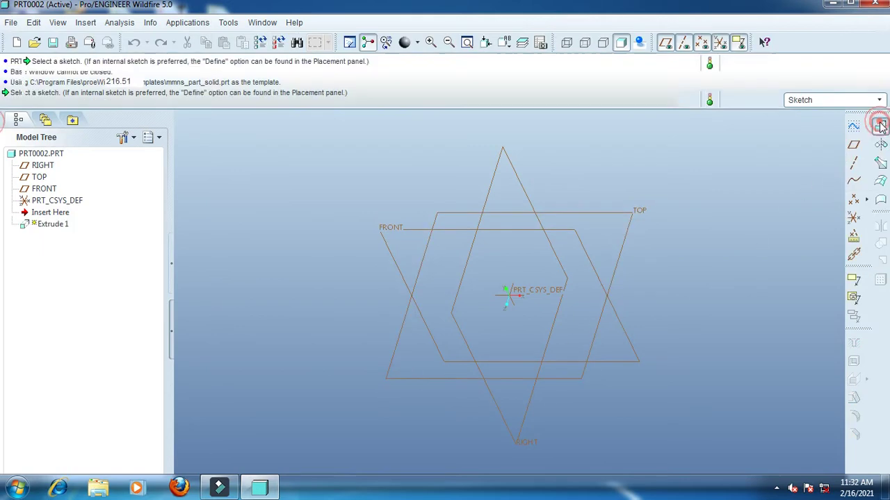
left_click(54, 99)
left_click(135, 136)
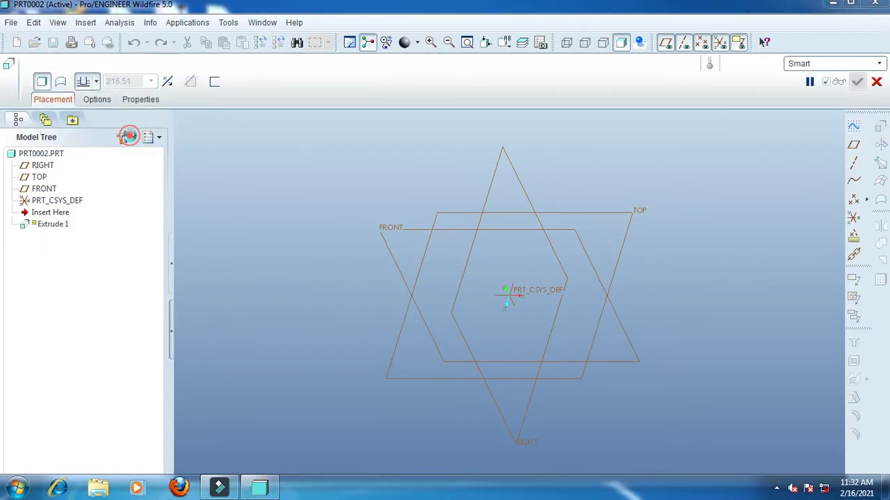
left_click(395, 231)
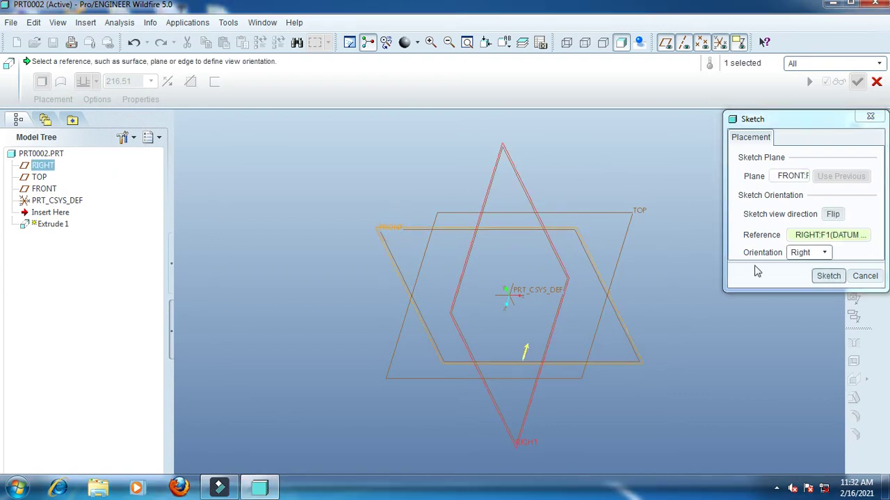
left_click(827, 276)
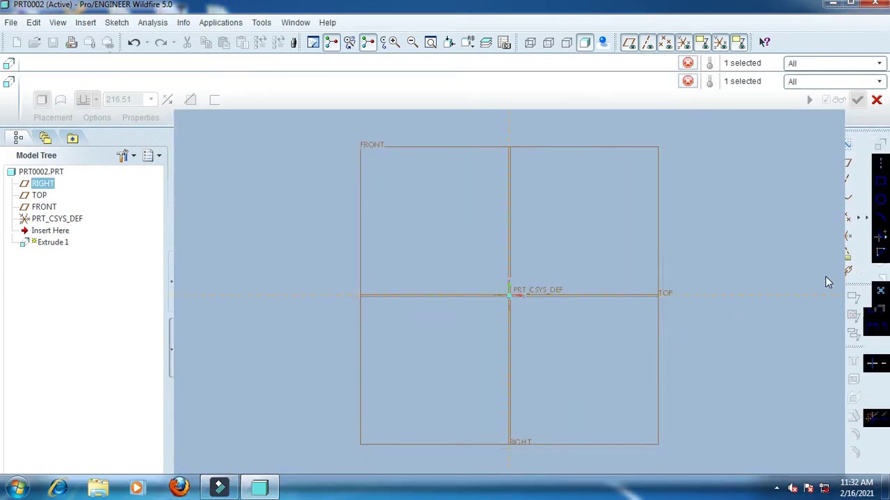
Draw a vertical and a horizontal centerline through the origin along the RIGHT and TOP planes
left_click(883, 163)
left_click(834, 163)
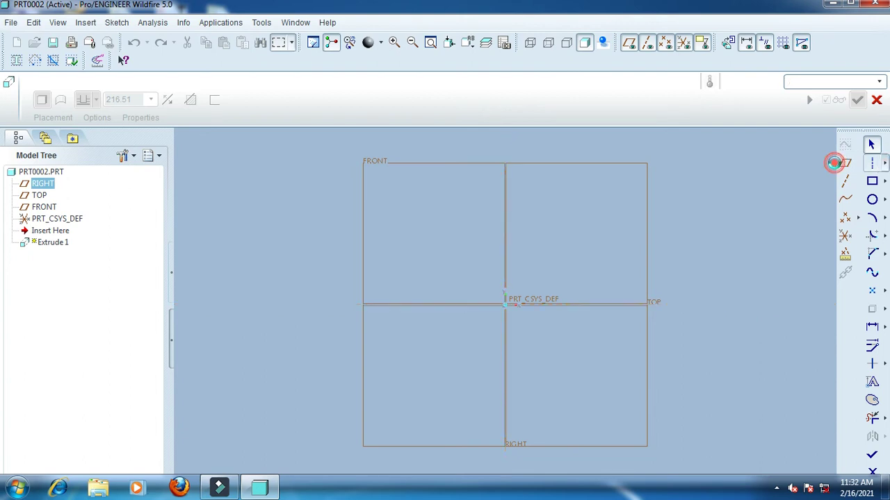
left_click(505, 275)
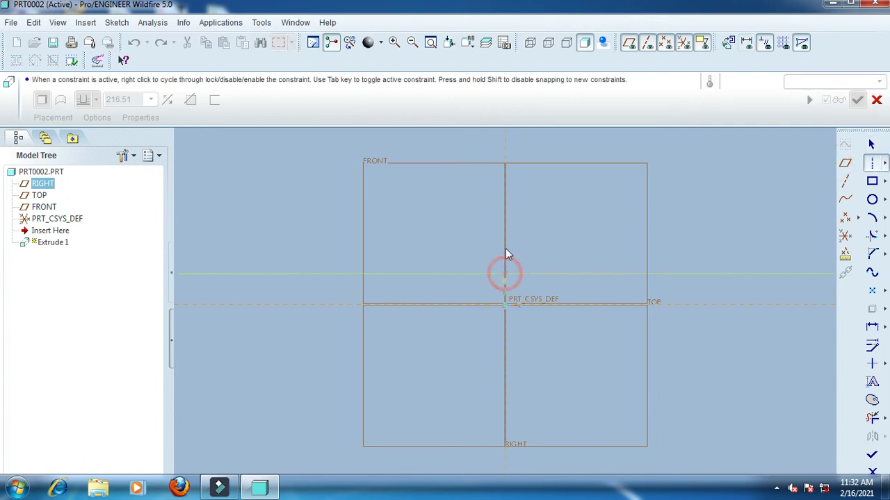
left_click(498, 238)
left_click(449, 306)
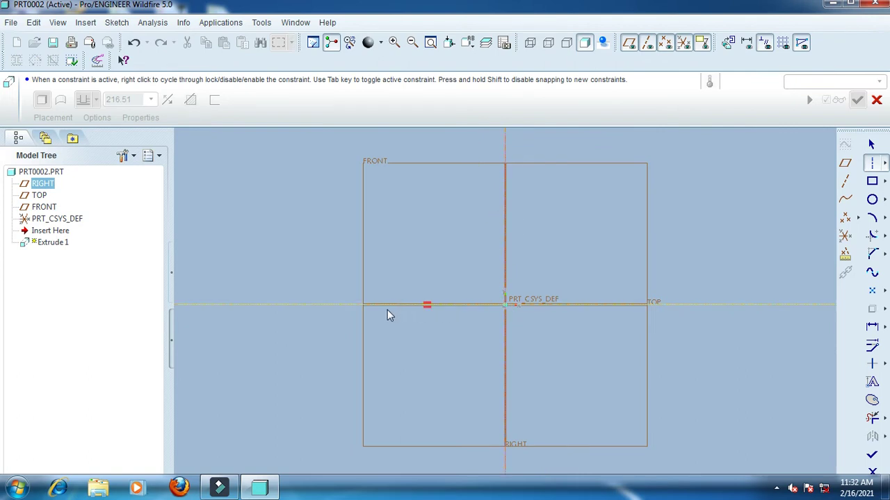
left_click(387, 312)
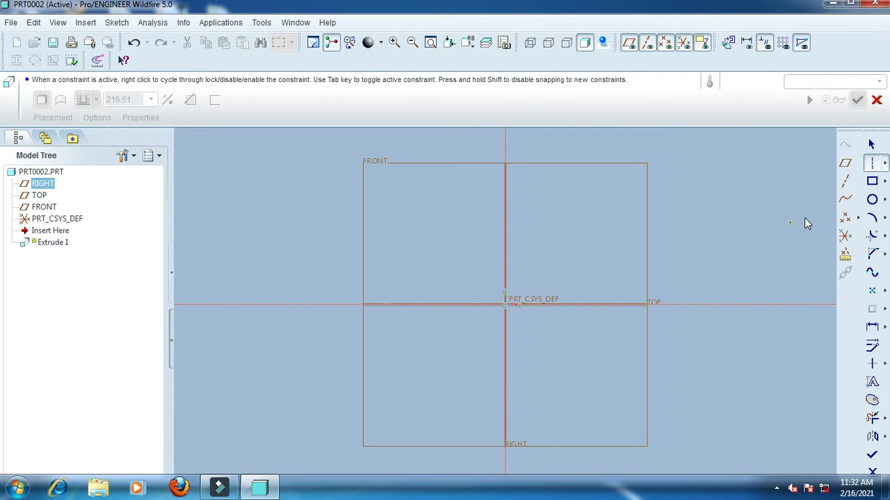
Sketch a rectangle about 434 mm long and 171 mm high, symmetric about both centerlines
left_click(872, 146)
left_click(872, 181)
left_click(385, 257)
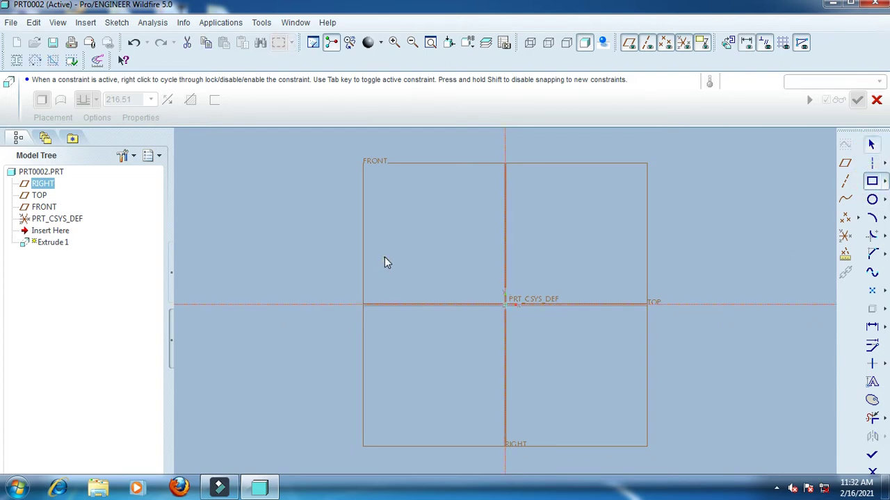
left_click(483, 333)
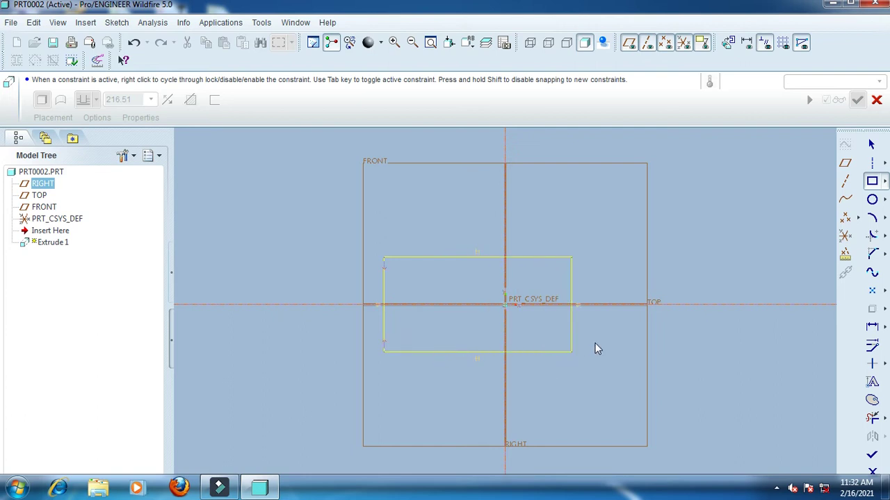
left_click(631, 352)
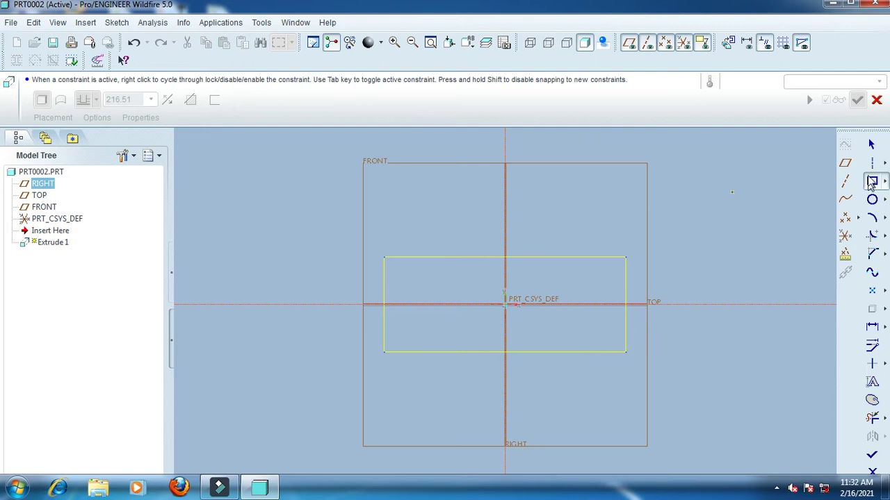
left_click(873, 144)
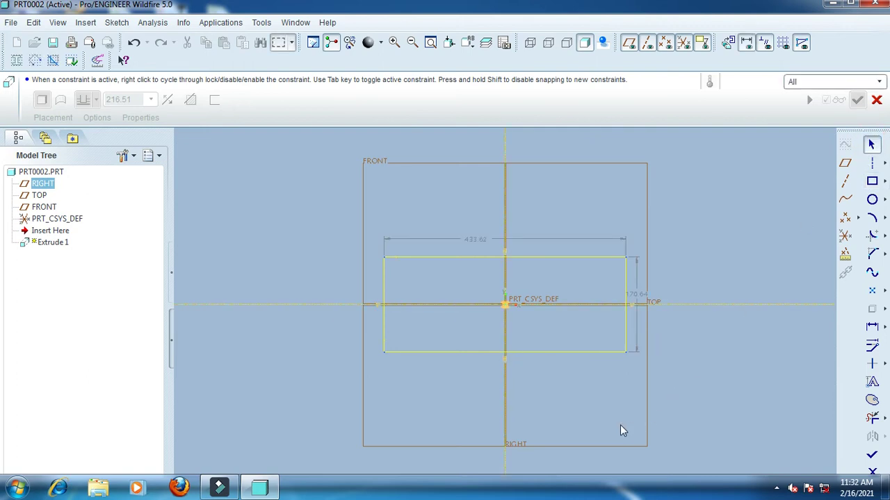
Set the rectangle's height to 38 mm and its length to 47+41+39+40 mm, and finish the sketch
double_click(634, 299)
type("38")
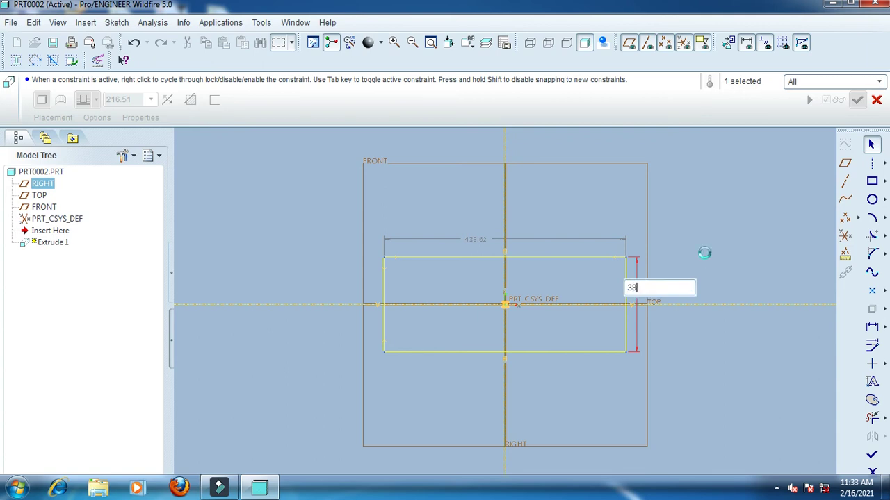
key("Return")
double_click(467, 280)
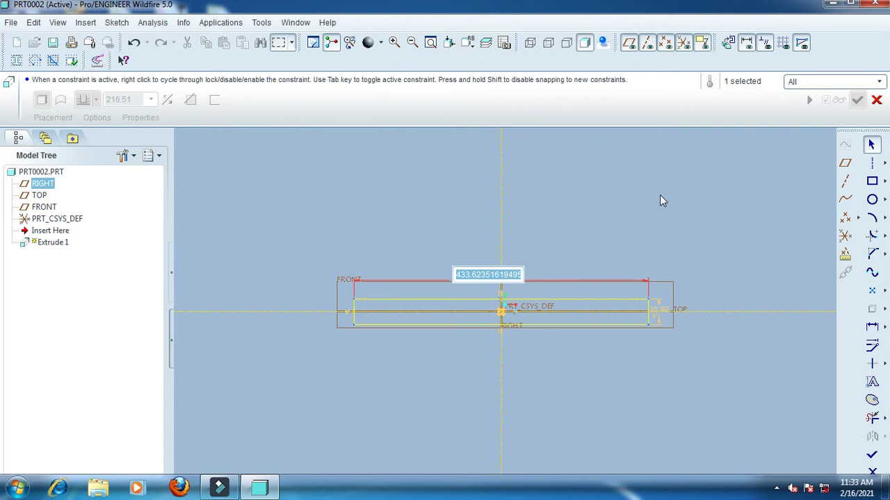
type("47+41+39+40")
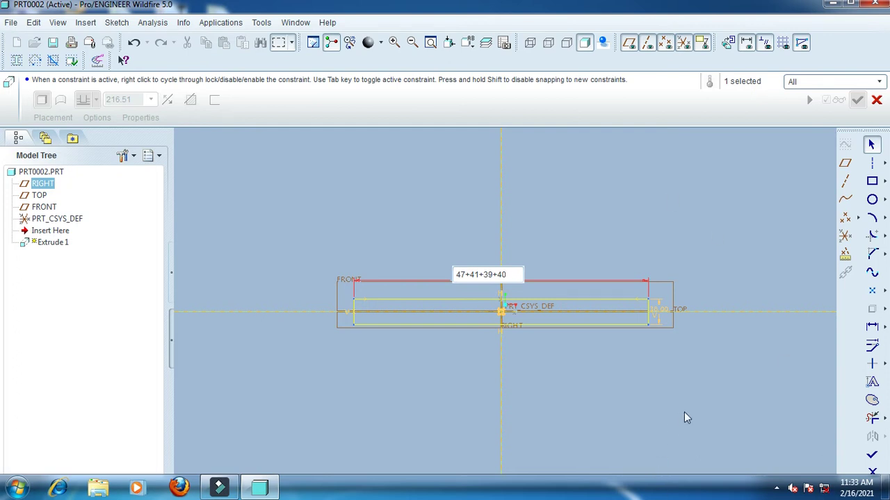
key("Return")
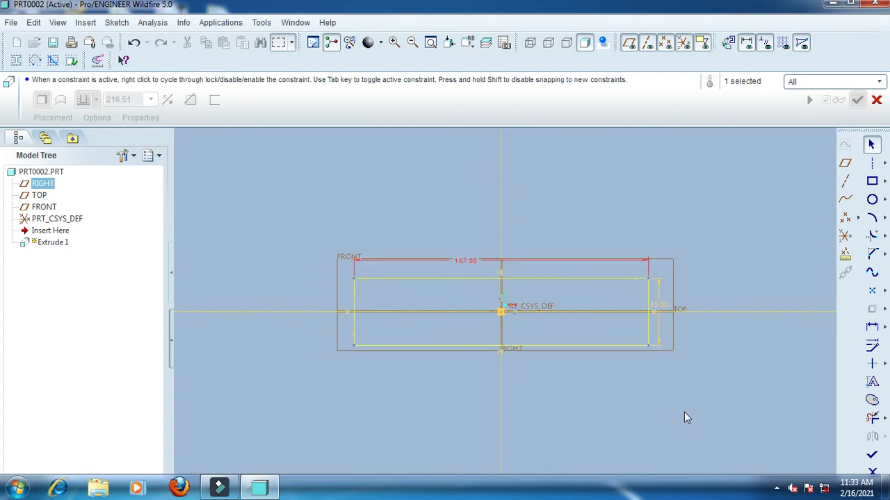
left_click(872, 455)
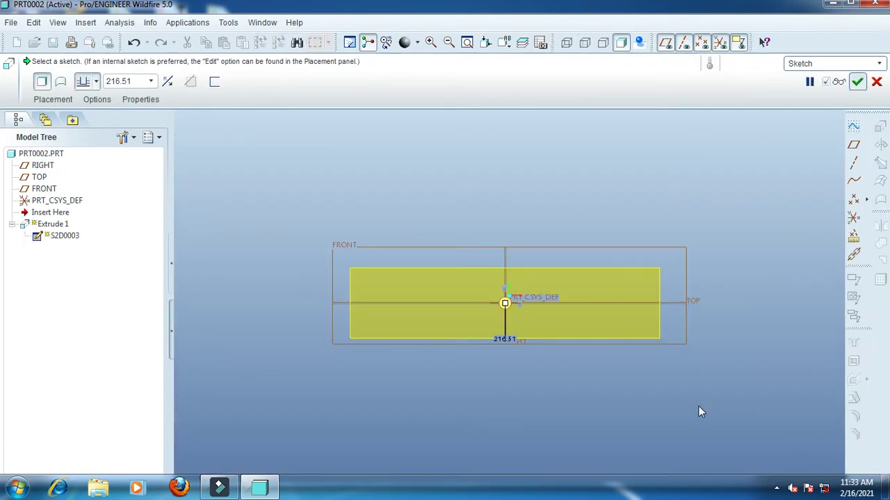
Extrude the rectangle symmetrically about the sketch plane to a total depth of 38 mm
mouse_move(405, 341)
middle_mouse_down()
mouse_move(235, 424)
mouse_move(464, 313)
middle_mouse_up()
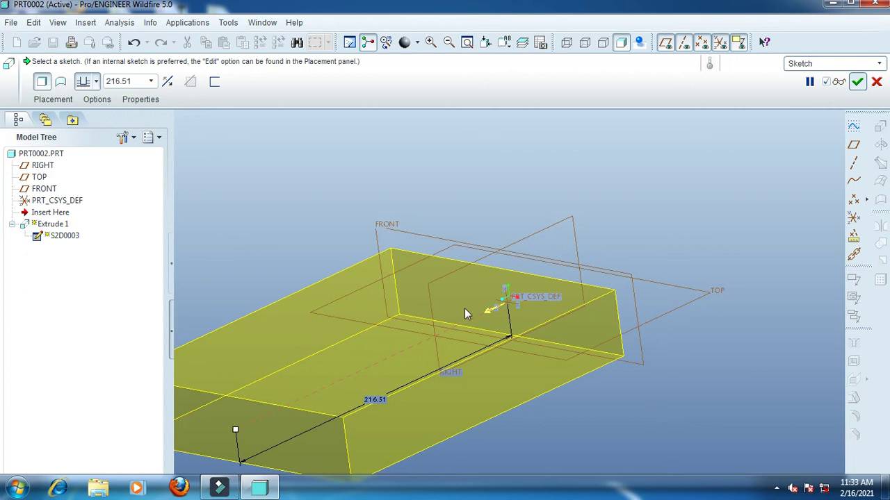
scroll(491, 318, "down", 3)
left_click(95, 81)
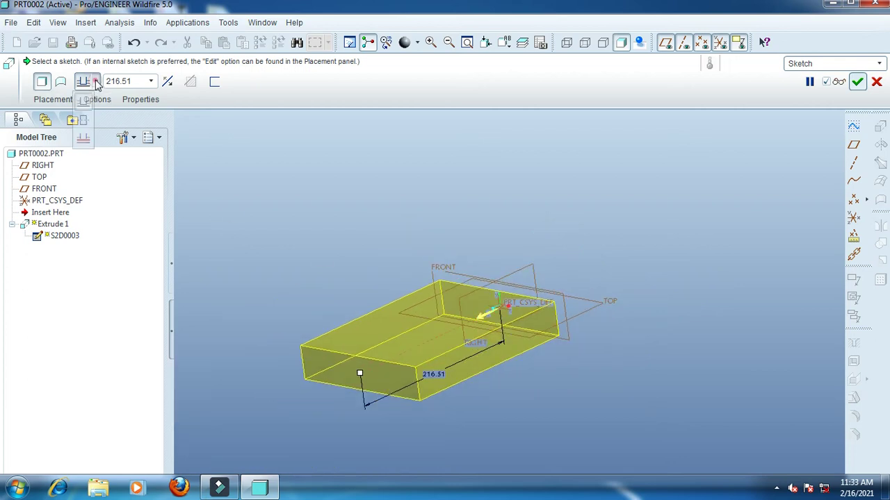
left_click(85, 121)
left_click(140, 81)
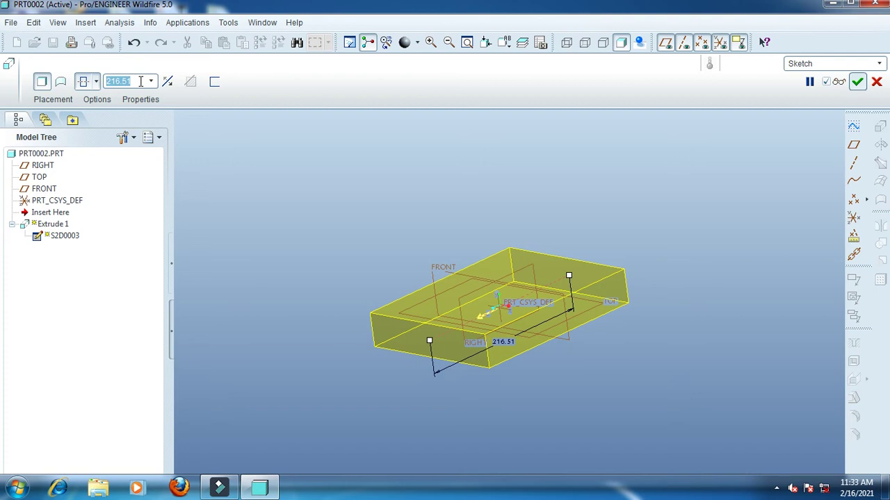
type("4")
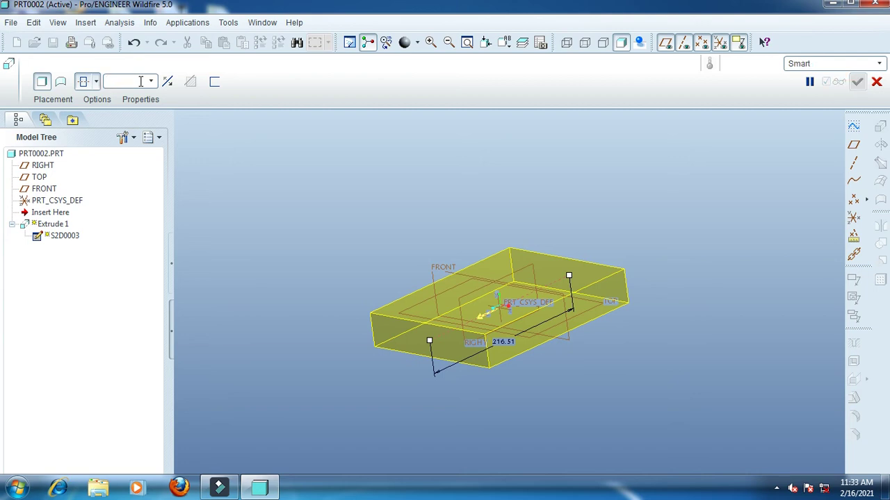
type("8")
key("Return")
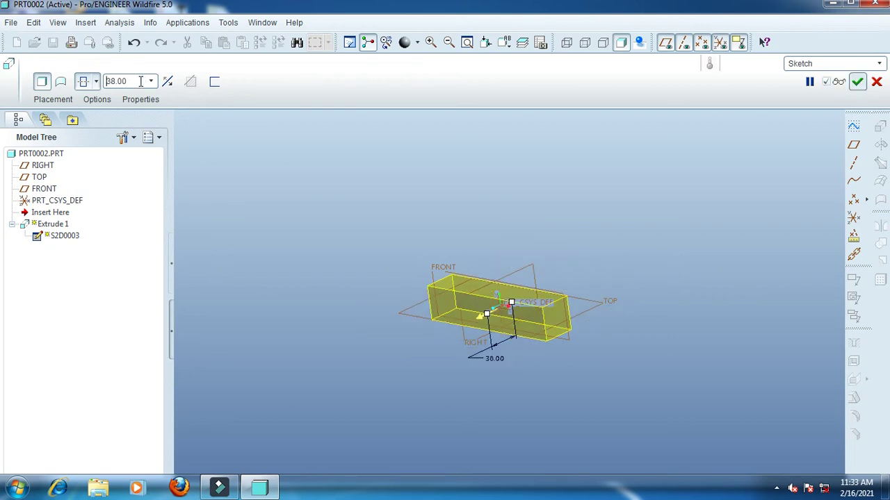
left_click(857, 82)
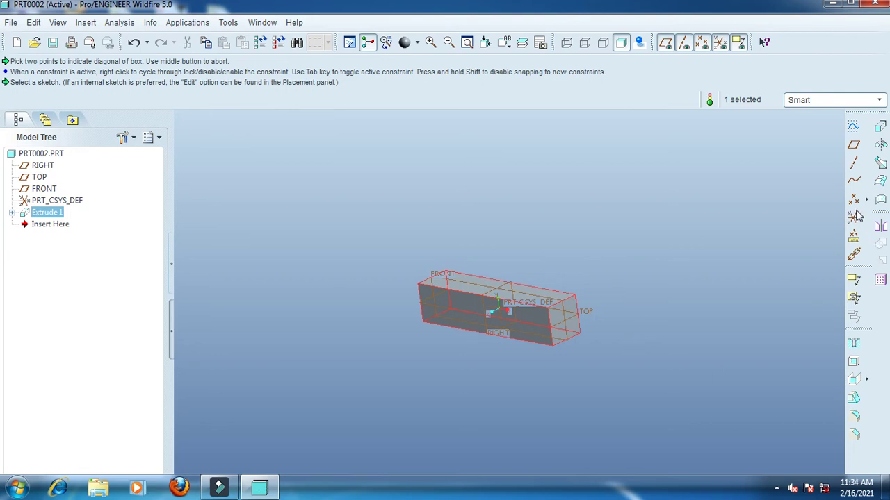
Start a second extrusion with an internal sketch on the TOP plane of the bar
left_click(504, 43)
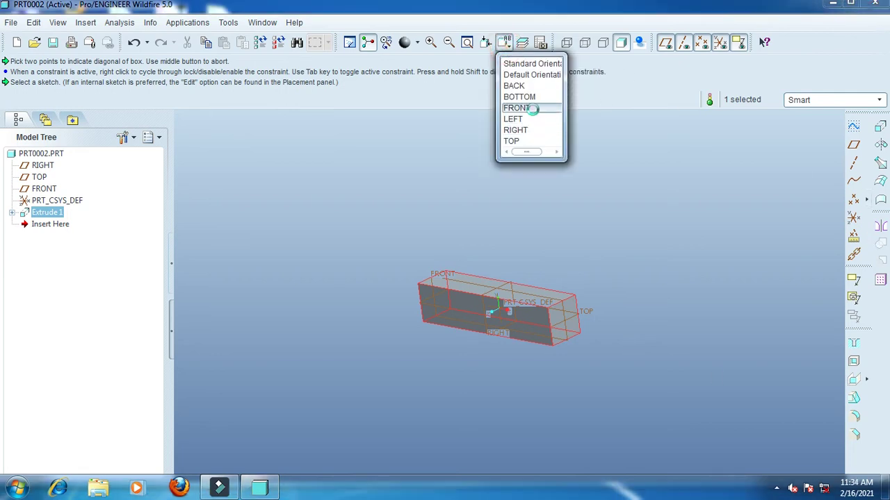
left_click(533, 108)
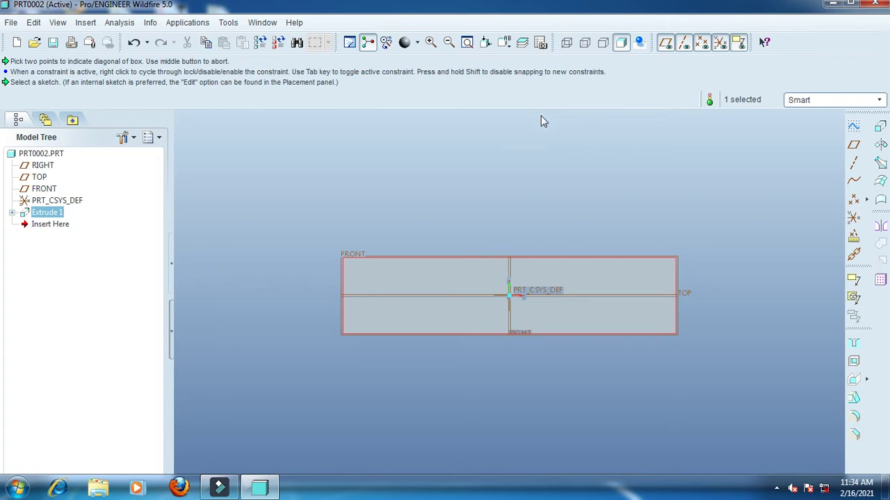
key("ctrl+d")
left_click(760, 179)
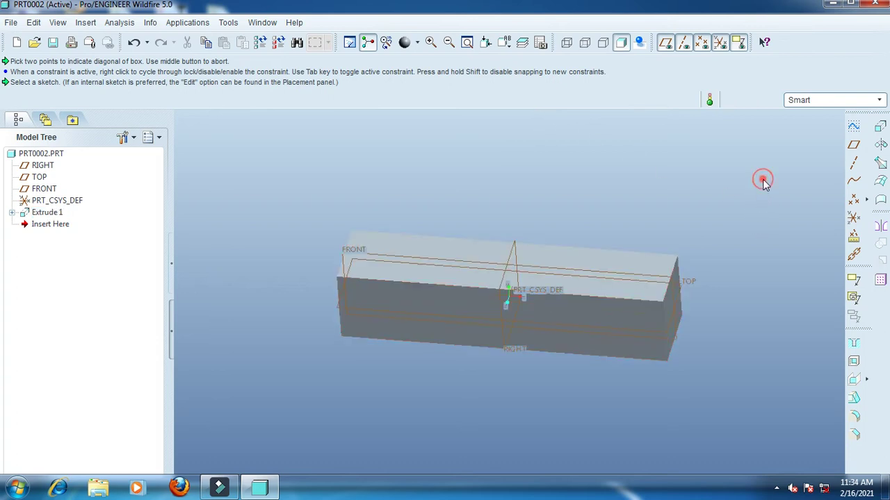
left_click(879, 128)
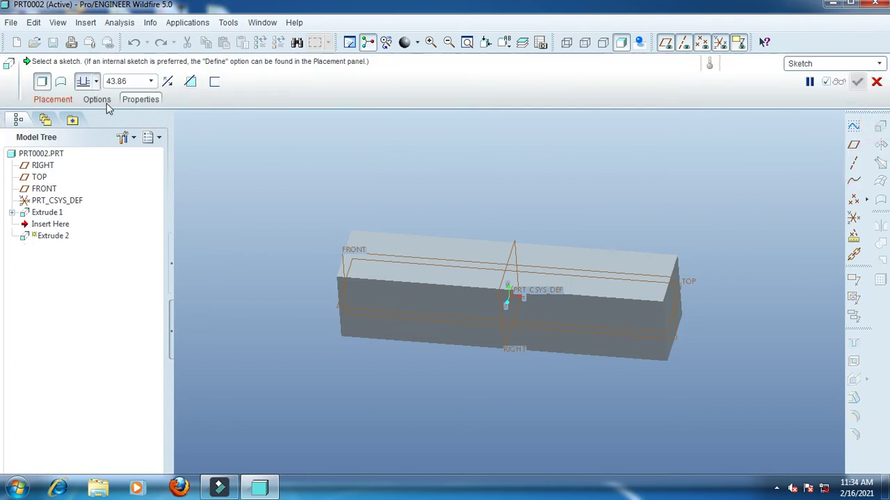
left_click(52, 99)
left_click(139, 138)
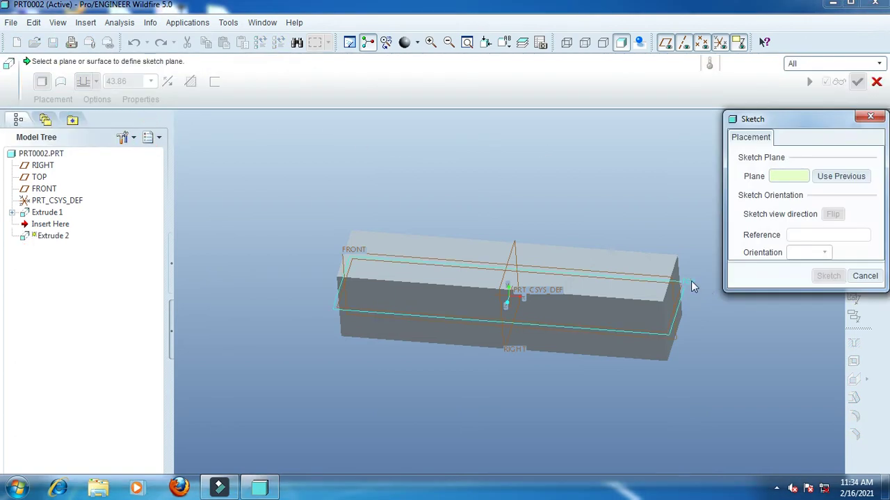
left_click(691, 281)
left_click(827, 277)
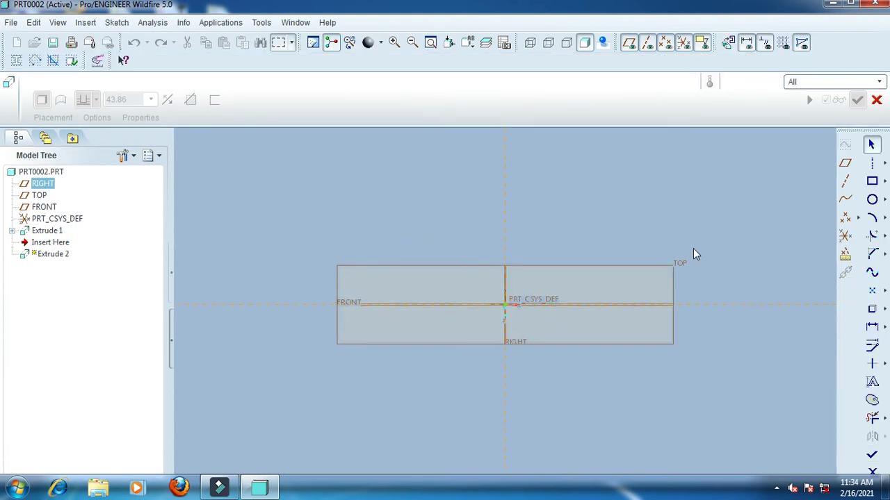
Add the bar's right end face as an extra sketch reference
left_click(116, 22)
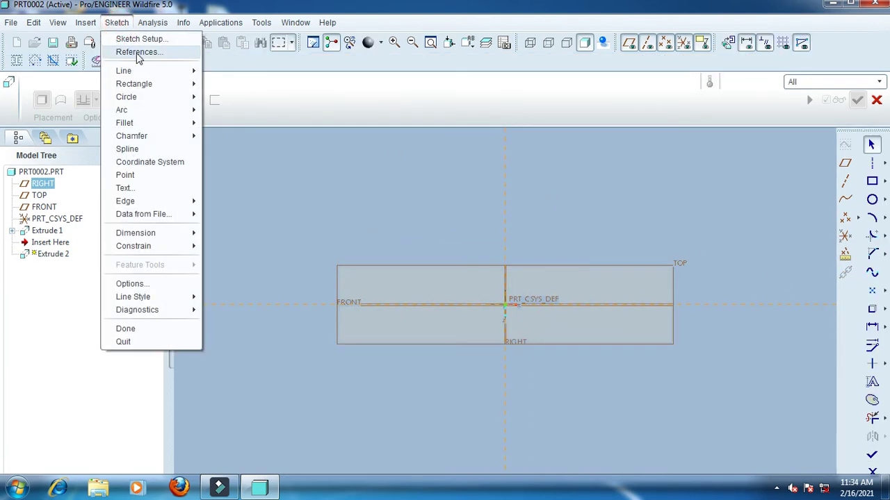
left_click(138, 53)
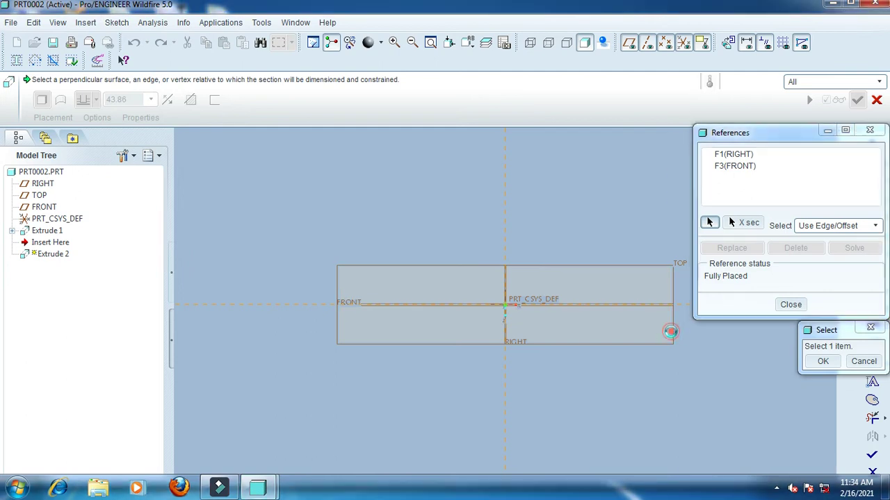
left_click(672, 332)
left_click(791, 306)
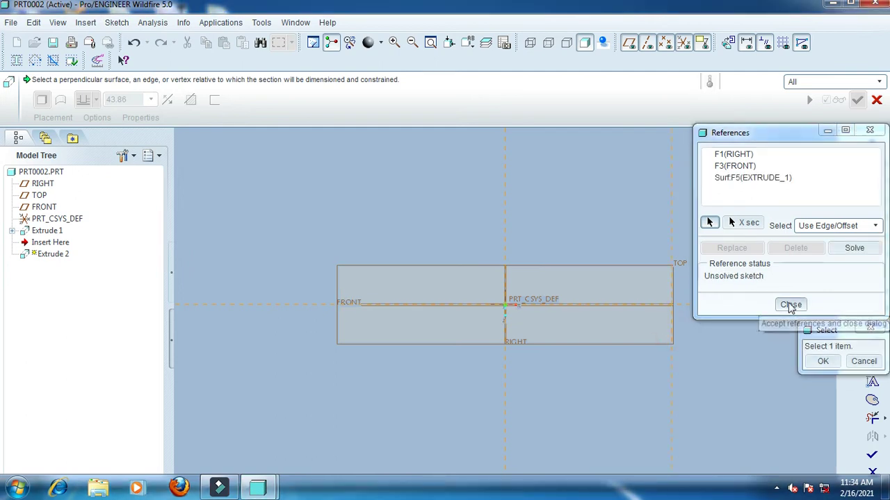
Draw a horizontal centerline through the origin along the FRONT plane in the new sketch
left_click(883, 164)
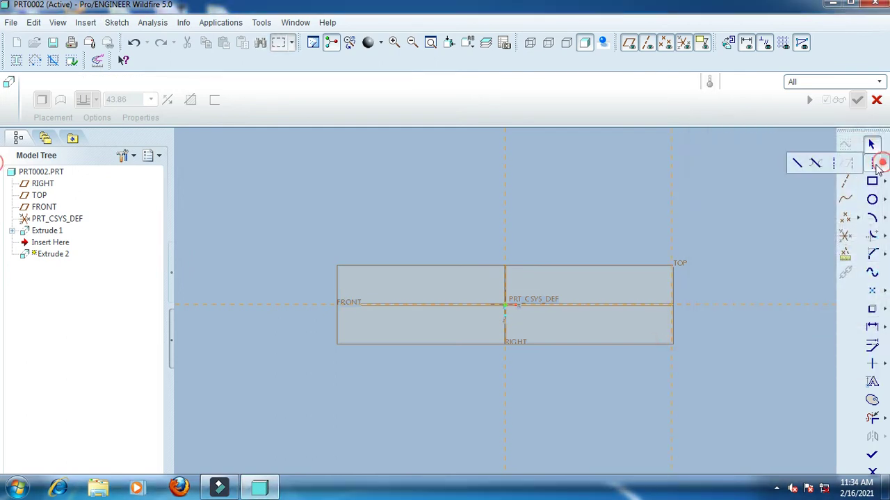
left_click(844, 161)
left_click(653, 308)
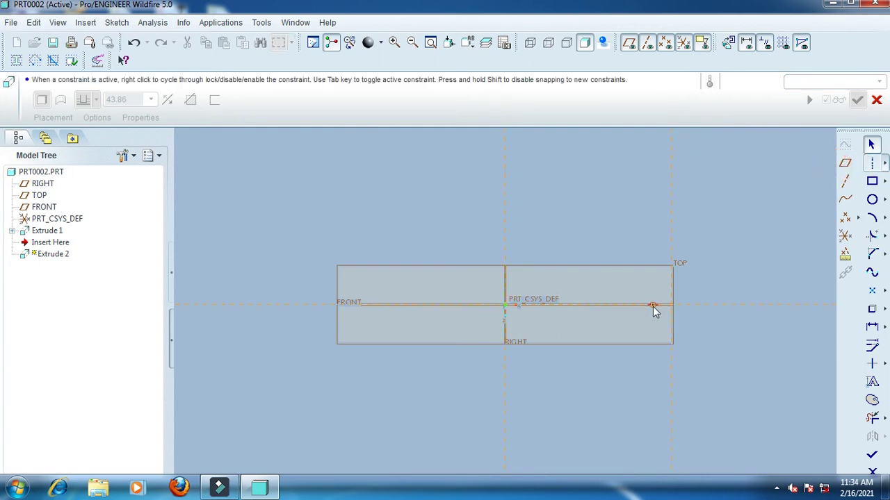
left_click(615, 303)
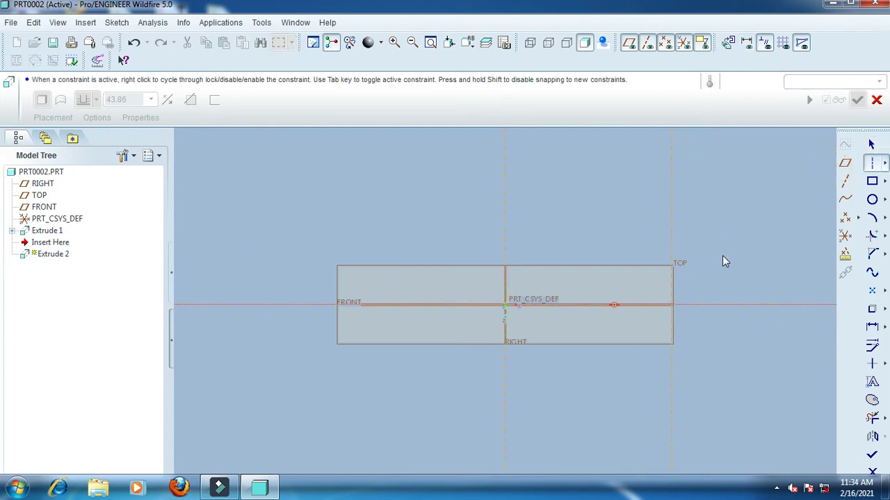
Draw a rectangle about 41 by 22 mm on the bar's right half, symmetric about the horizontal centerline
left_click(870, 144)
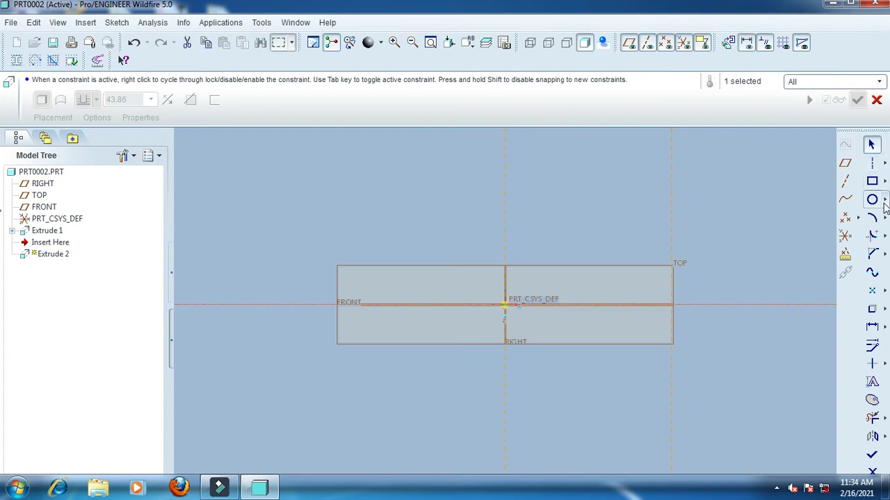
left_click(871, 180)
left_click(554, 282)
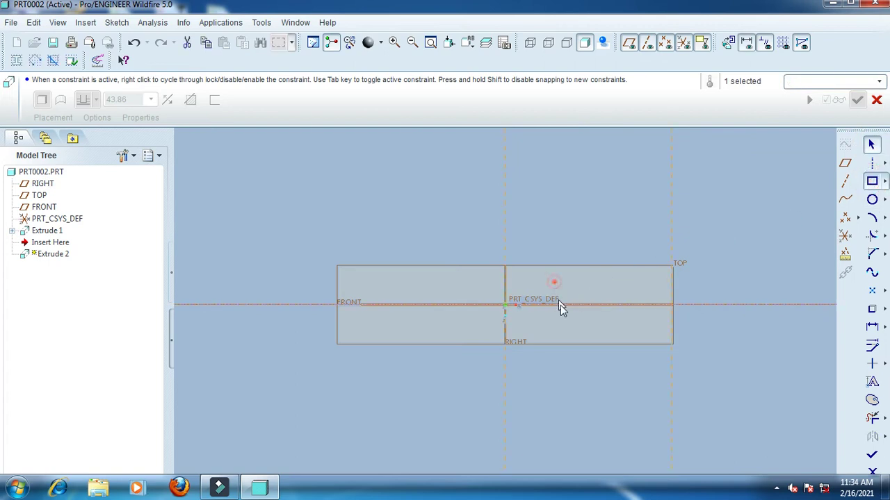
left_click(569, 325)
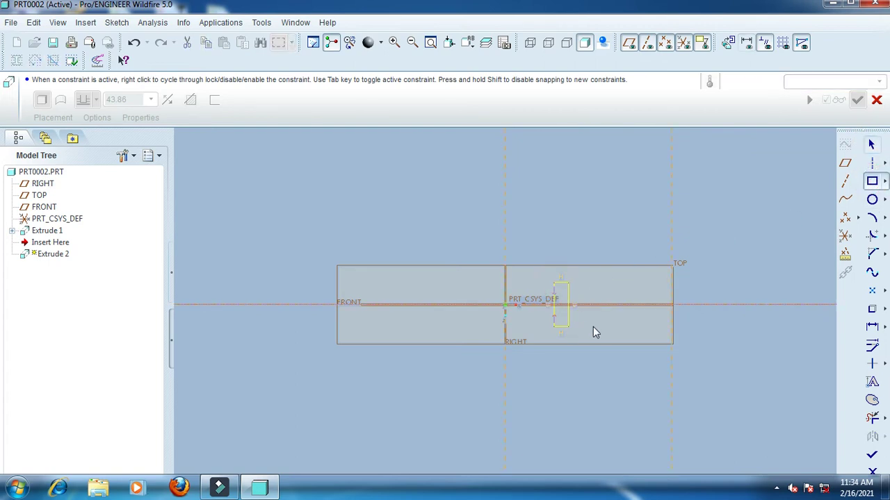
left_click(636, 326)
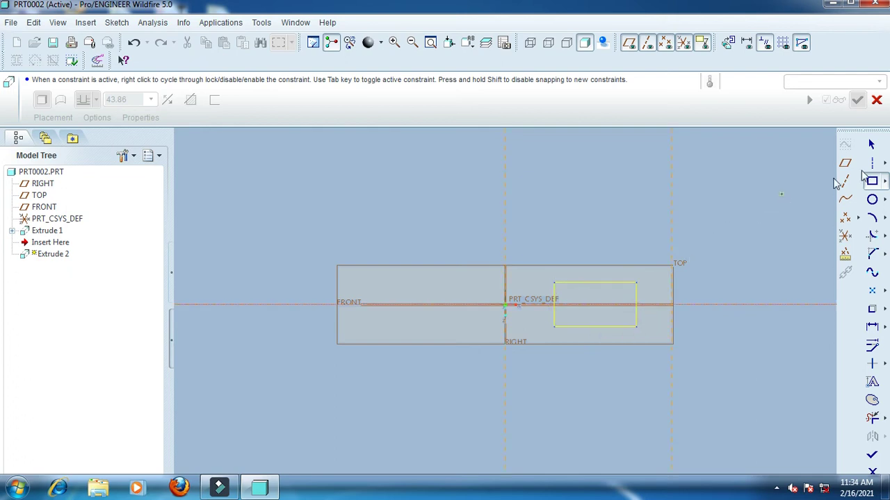
left_click(871, 143)
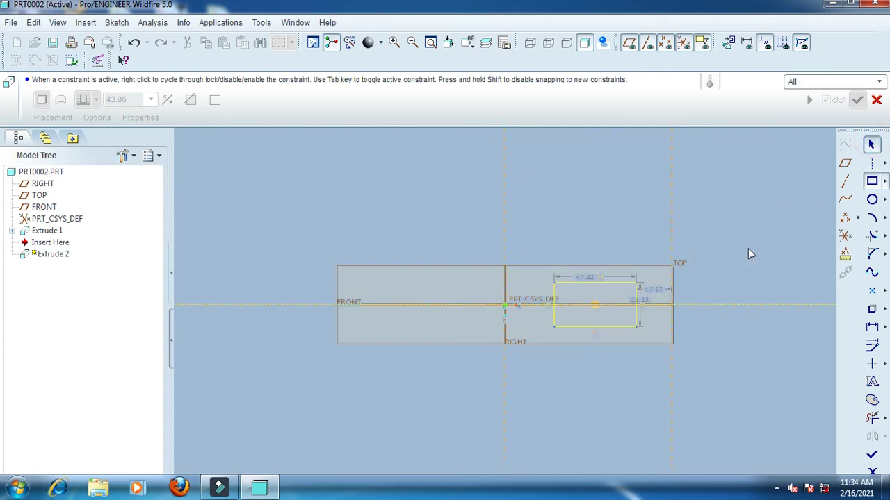
Set the rectangle 41 mm from the bar's right end, 47 mm long and 12 mm high, and finish the sketch
double_click(659, 288)
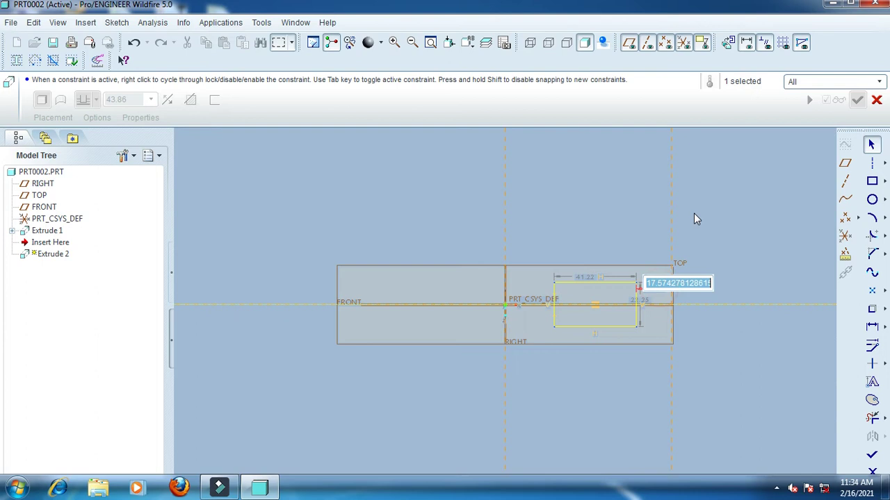
type("41")
key("Return")
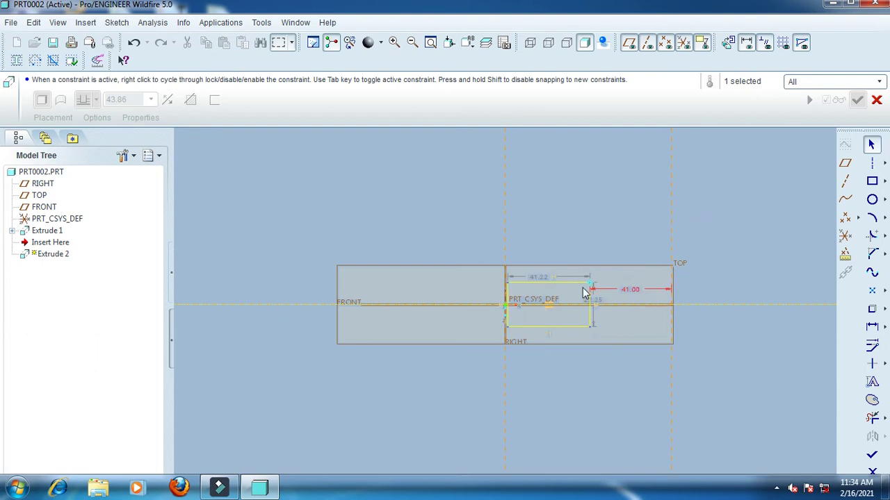
double_click(536, 276)
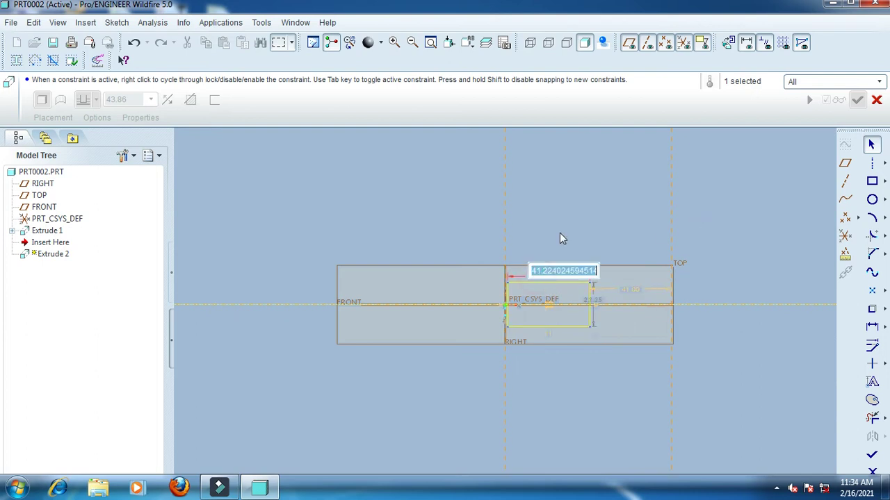
type("47")
key("Return")
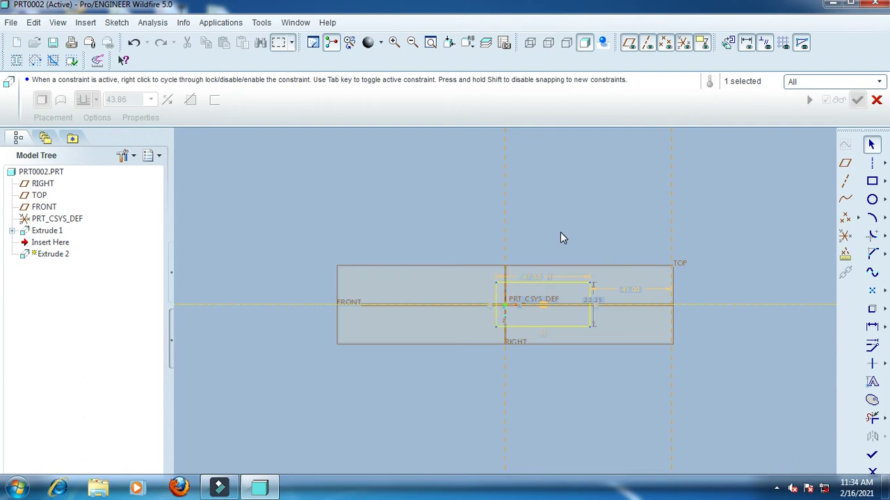
double_click(598, 300)
type("41")
key("Return")
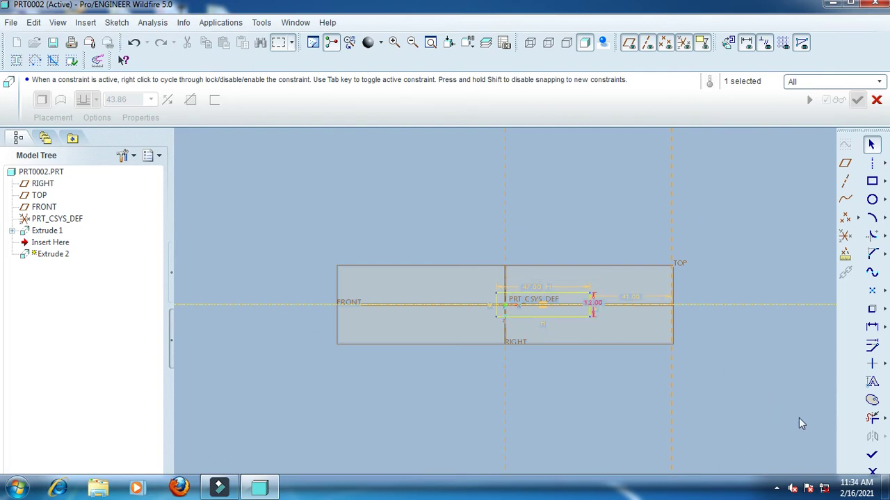
left_click(872, 455)
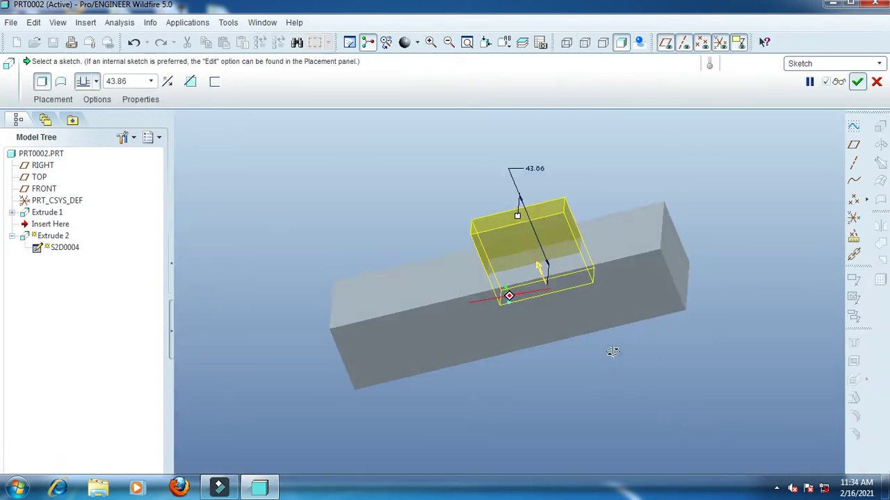
Cut the rectangle through the bar as a material-removing extrusion, symmetric about the sketch plane with a total depth of 115 mm
left_click(96, 81)
left_click(85, 119)
left_click_drag(533, 252, 508, 193)
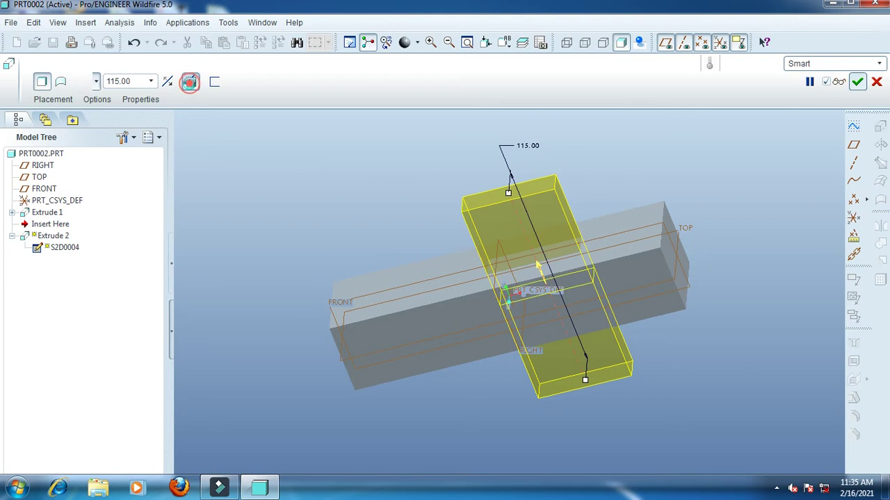
left_click(189, 81)
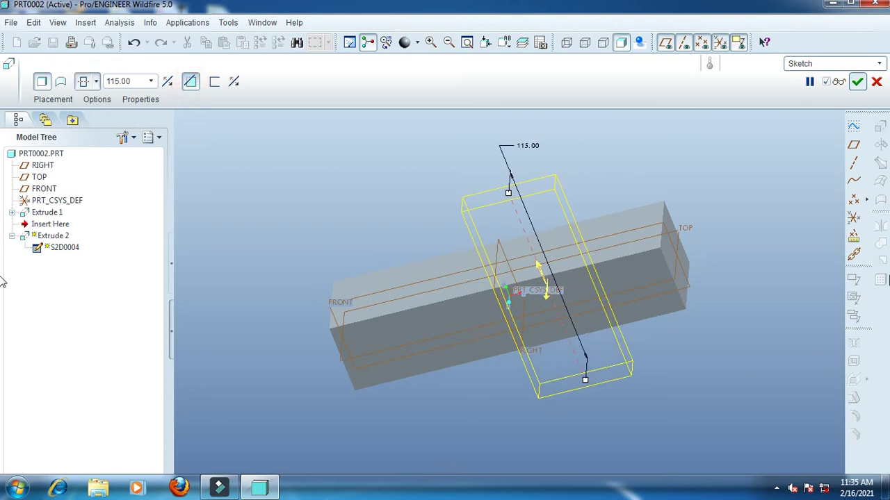
left_click(857, 81)
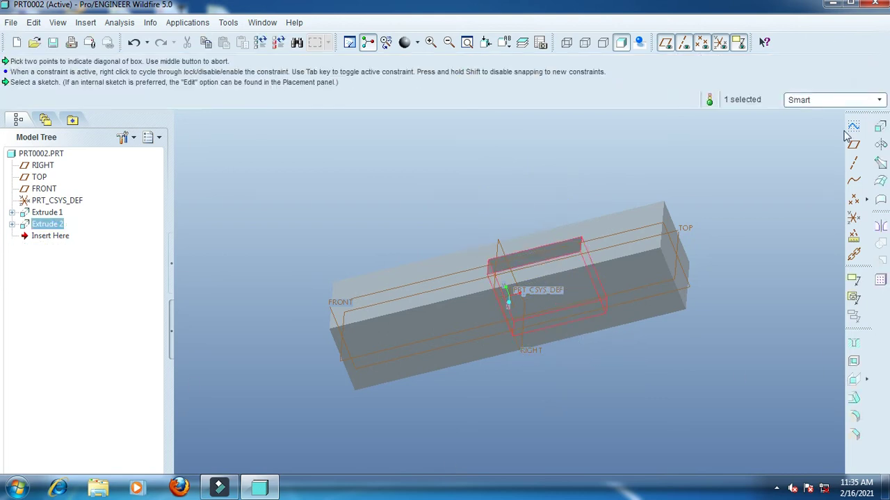
Return the slotted bar to its standard orientation and save a copy of the part as G2 in the GIB AND COTTER JOINT folder
left_click(505, 42)
left_click(524, 75)
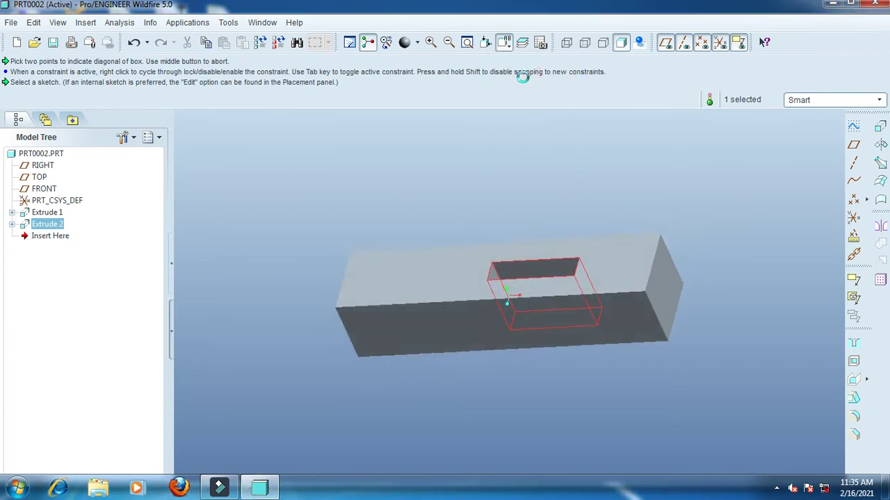
left_click(10, 22)
left_click(51, 123)
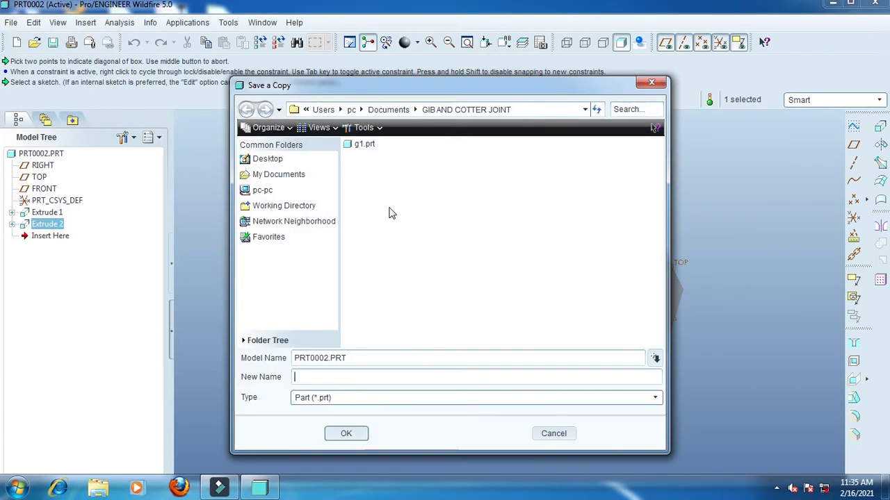
type("G2")
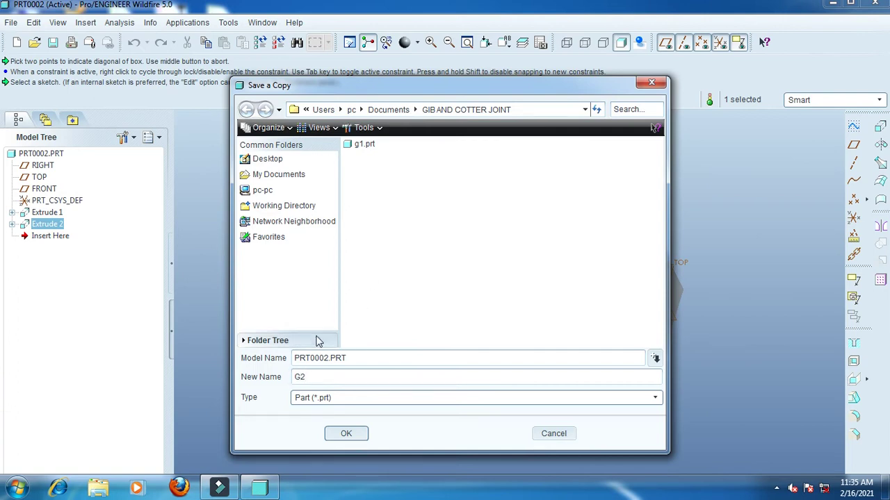
left_click(345, 433)
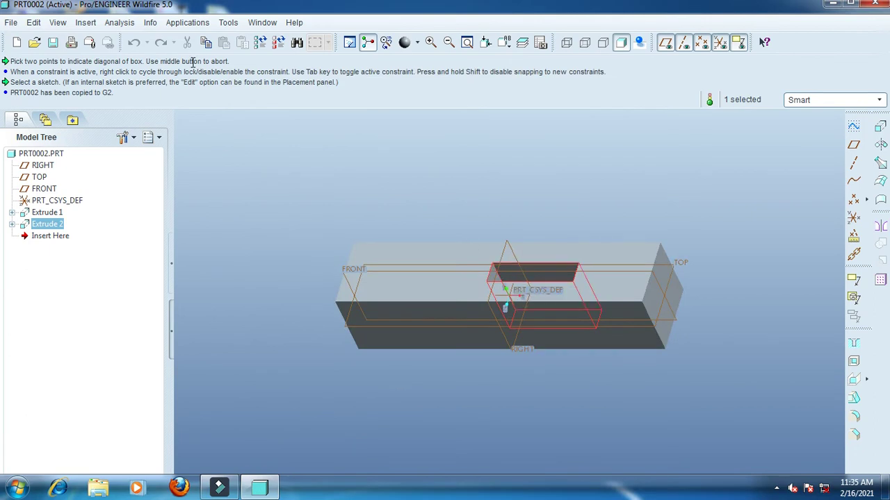
Close the finished part and create a new solid part from the mmns_part_solid template instead of the default one
left_click(262, 23)
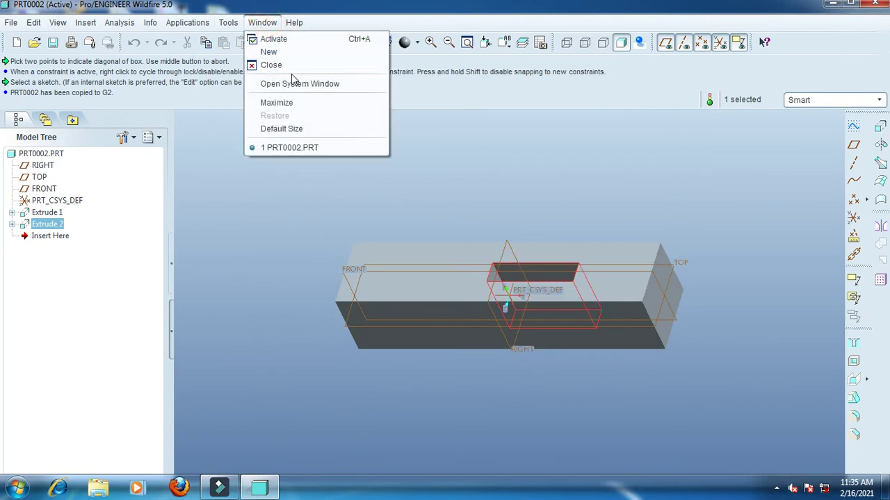
left_click(289, 65)
left_click(13, 23)
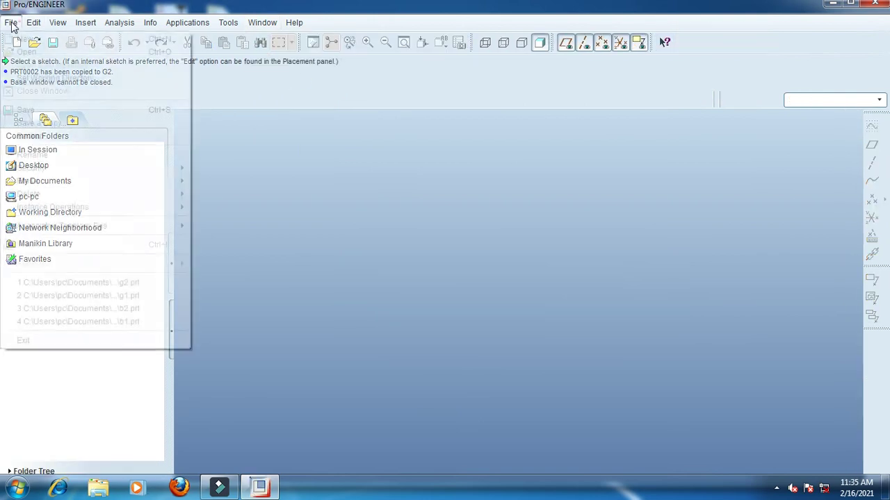
left_click(25, 38)
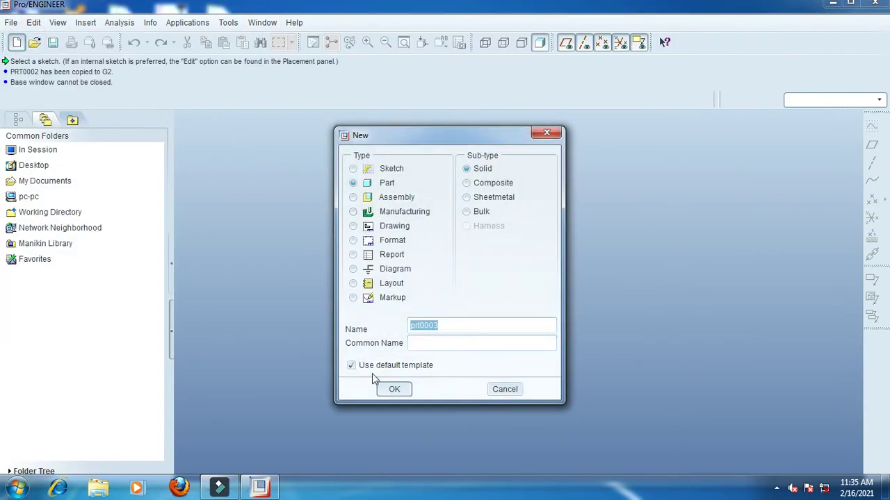
left_click(378, 366)
left_click(393, 388)
left_click(414, 183)
left_click(381, 377)
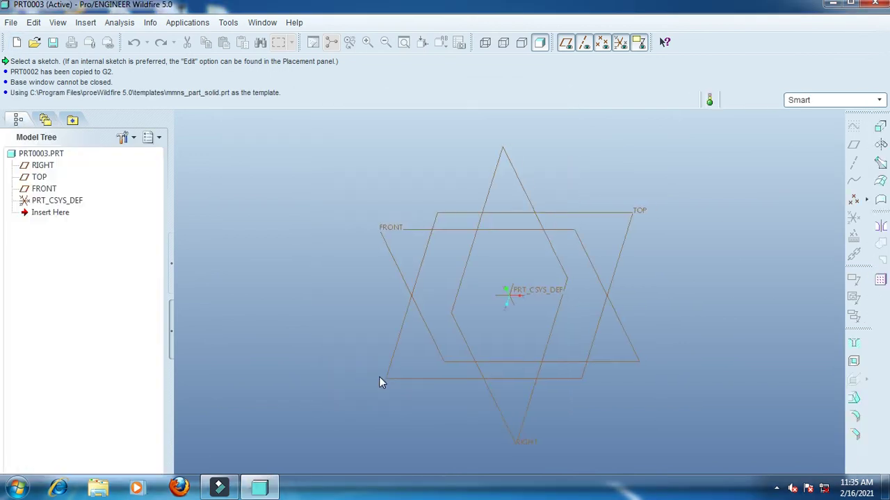
Start an extrusion in the new part with an internal sketch on the FRONT plane
left_click(880, 127)
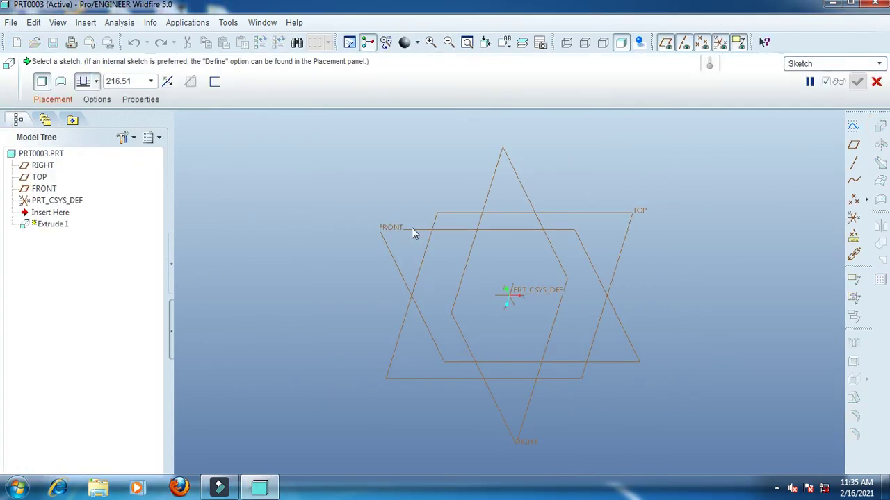
left_click(53, 100)
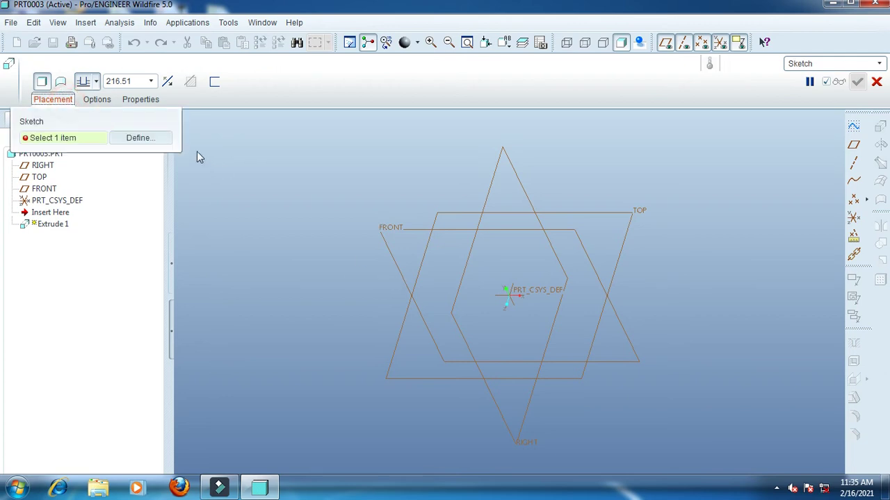
left_click(142, 138)
left_click(396, 230)
left_click(831, 276)
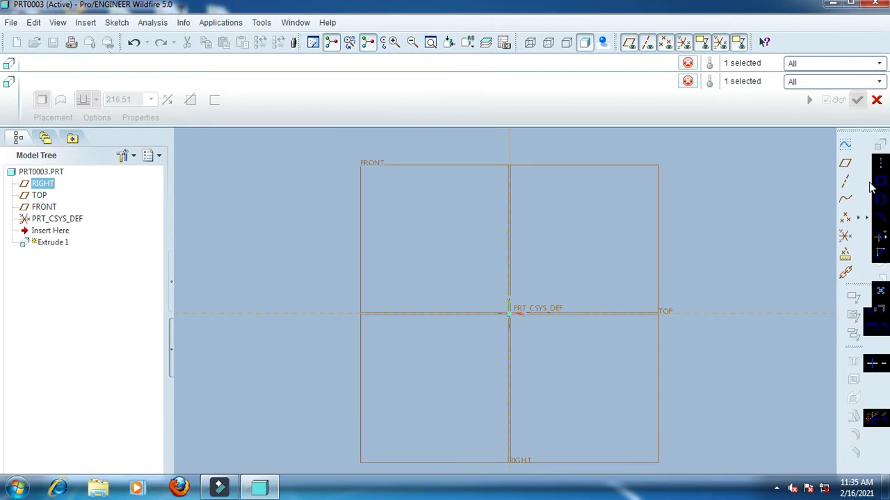
Draw vertical and horizontal centerlines through the origin along the RIGHT and TOP planes
left_click(871, 163)
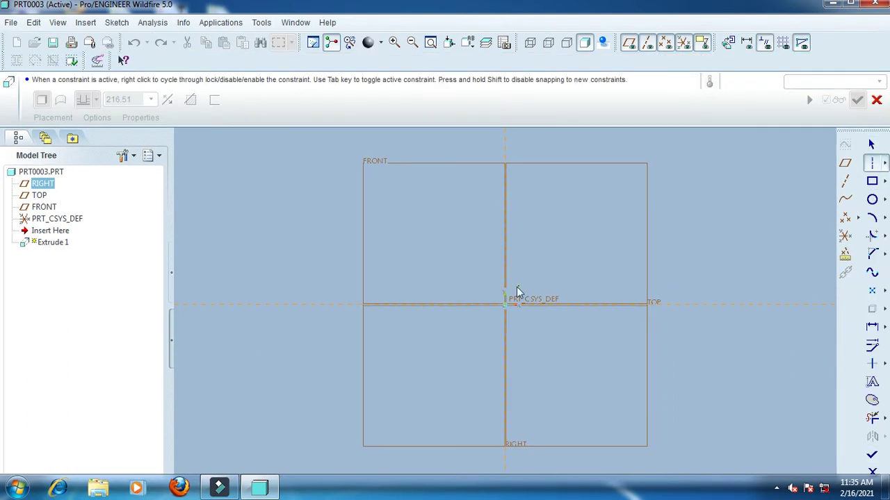
left_click(504, 268)
left_click(501, 224)
left_click(470, 306)
left_click(421, 305)
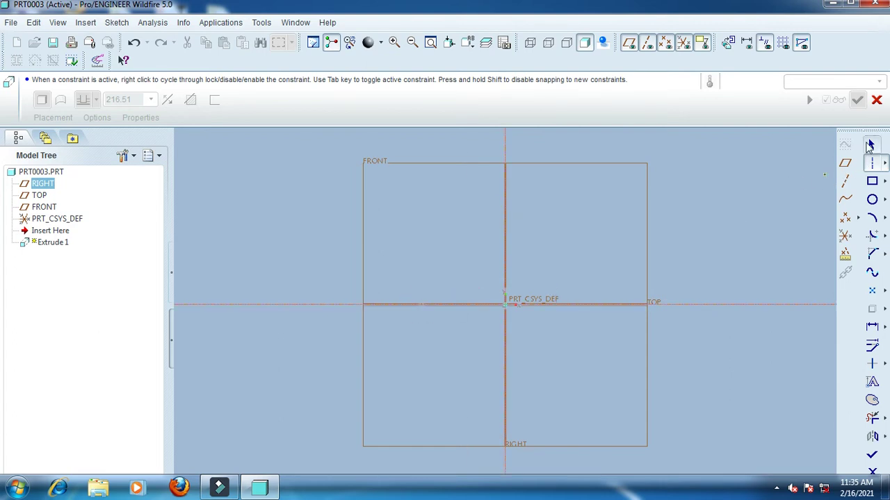
left_click(871, 144)
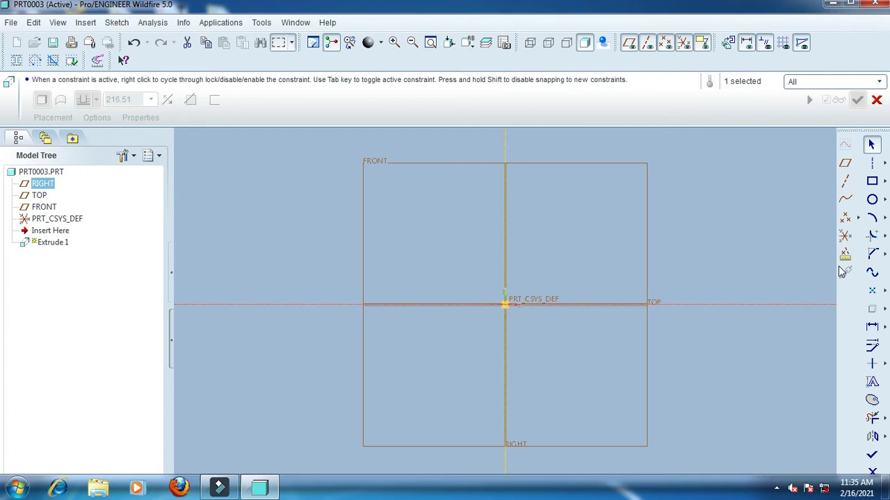
Draw a connected line chain from the origin: about 110 mm up, 90 mm left, 75 mm up and 146 mm right
left_click(884, 163)
left_click(798, 163)
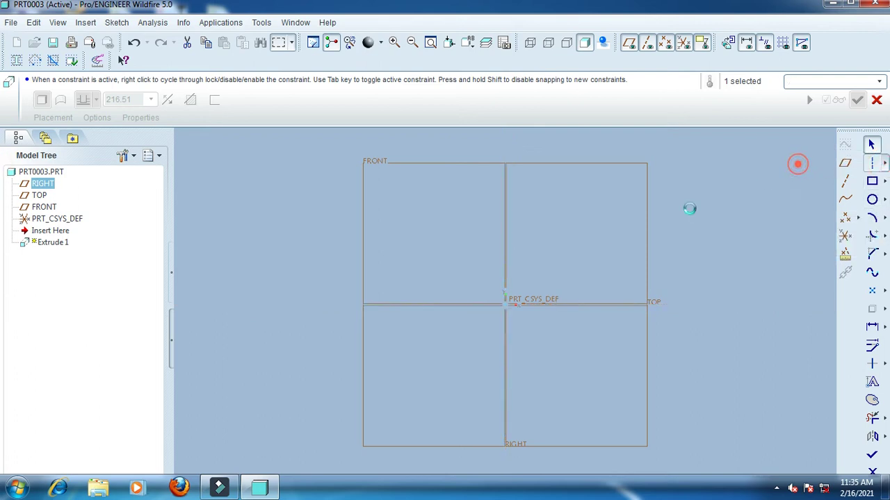
left_click(505, 304)
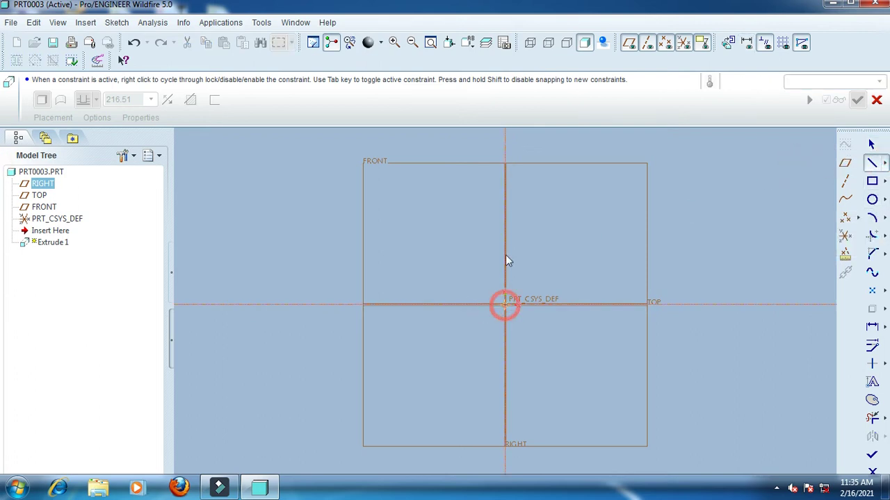
left_click(507, 244)
left_click(455, 244)
left_click(455, 202)
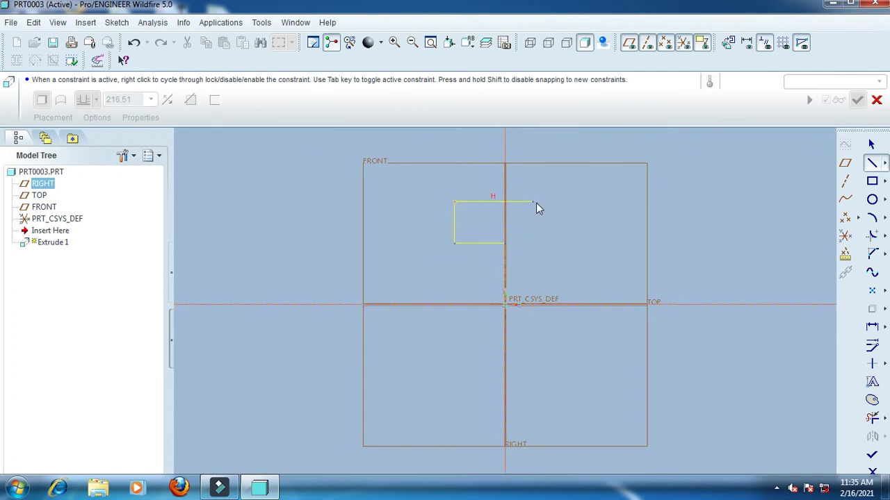
left_click(536, 202)
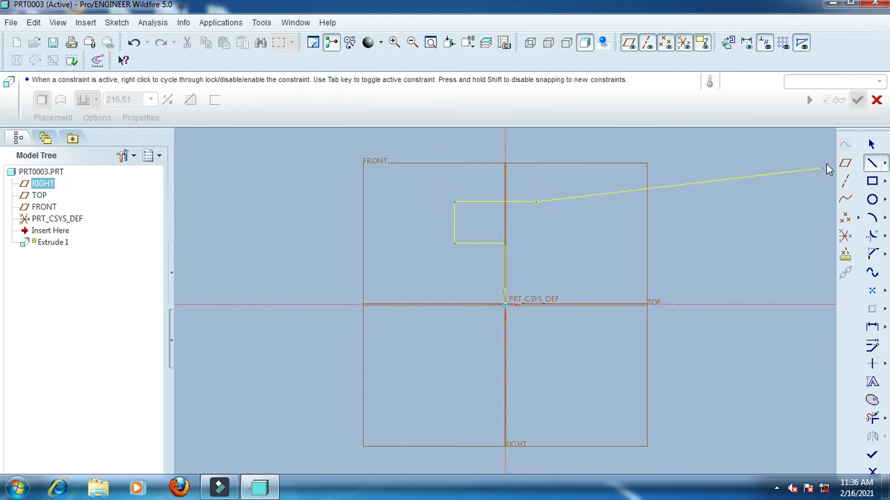
left_click(871, 144)
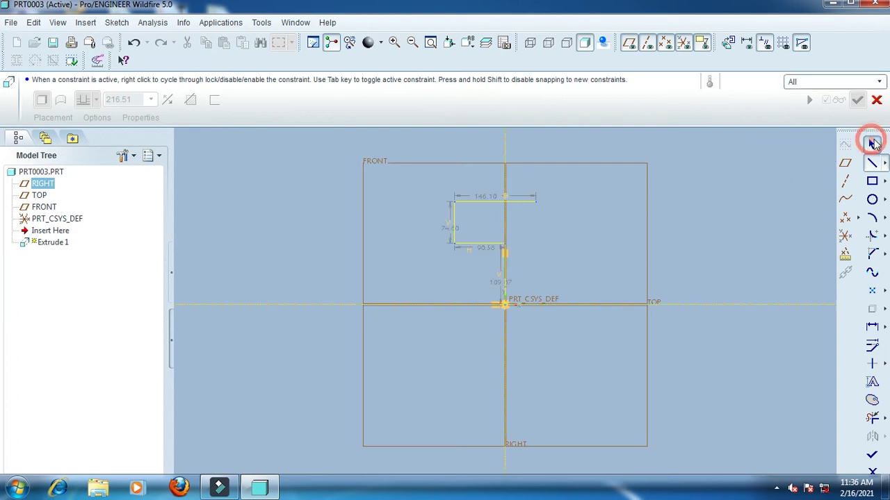
Set the vertical line rising from the origin to 62/2 mm and the lower horizontal line to 14 mm
double_click(495, 283)
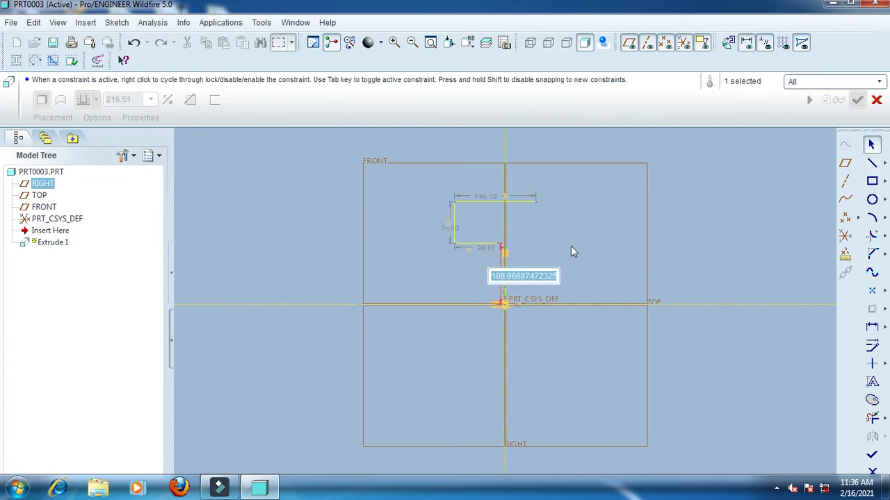
type("62/")
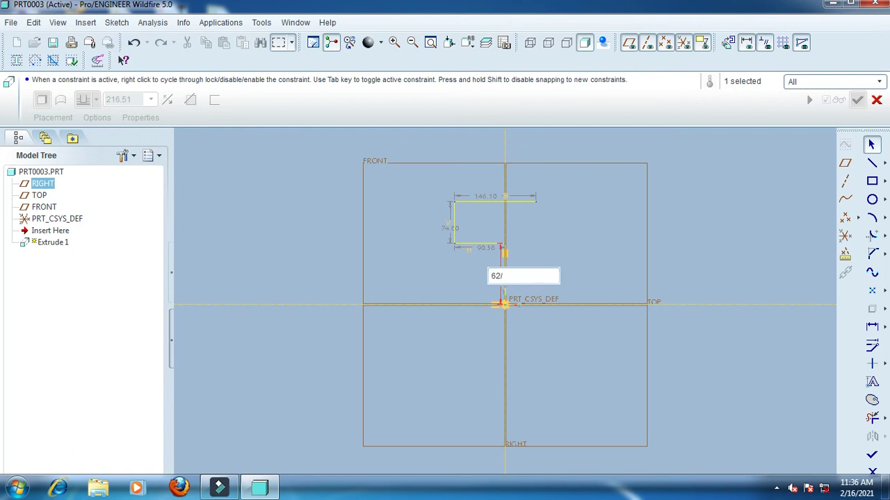
key("Return")
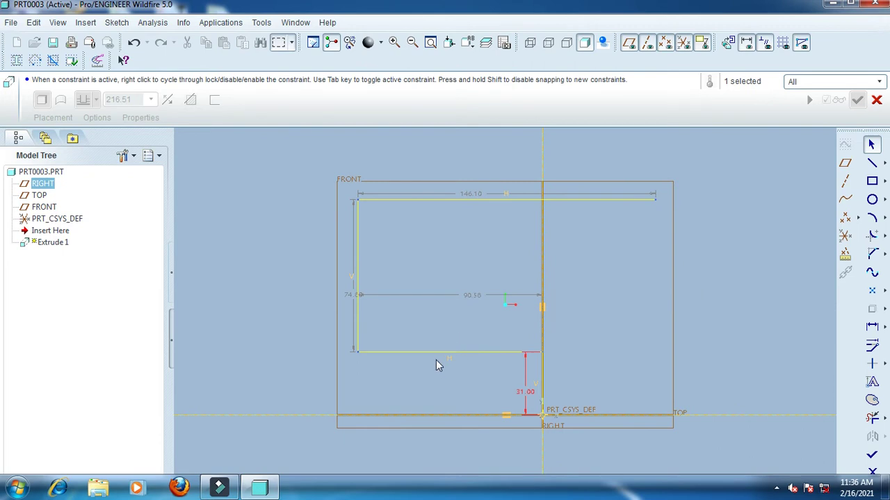
double_click(471, 295)
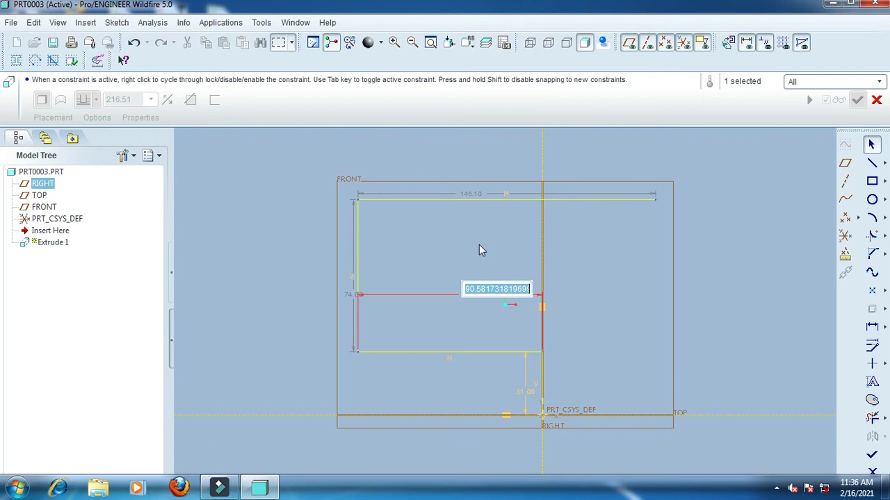
type("14")
key("Return")
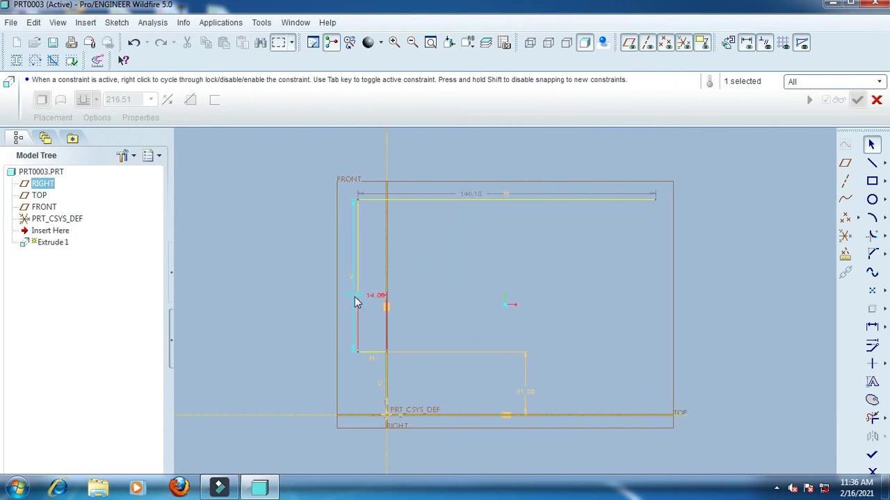
Set the short outer vertical line to 16 mm and the upper horizontal line to 40 mm
double_click(348, 293)
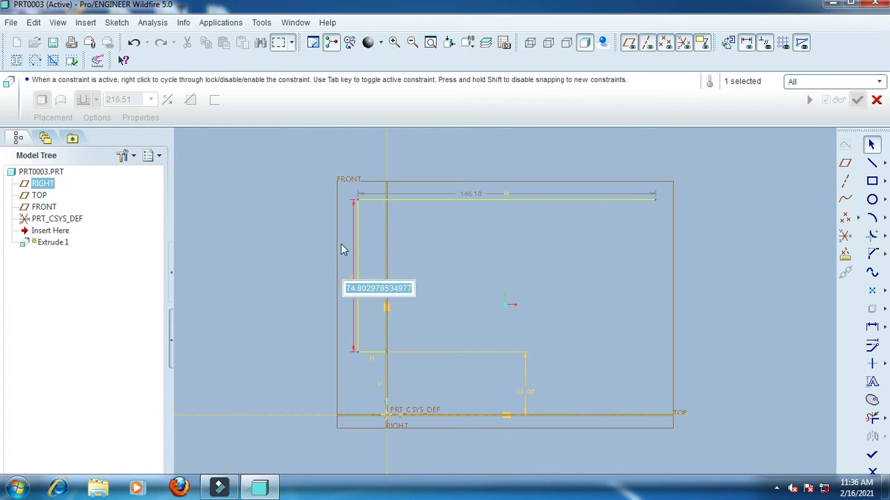
type("1")
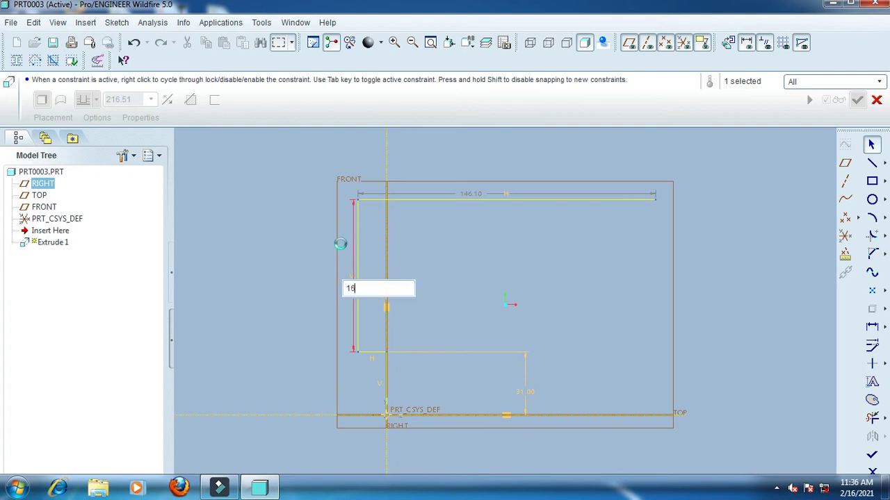
type("6")
key("Return")
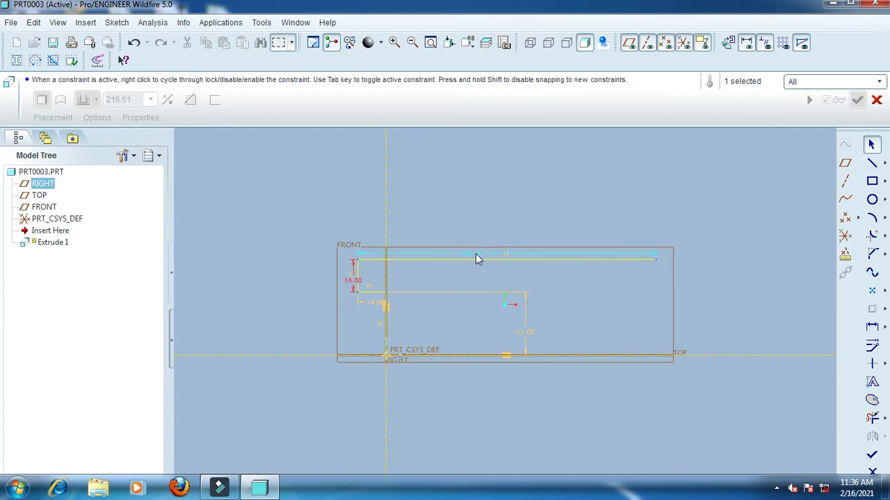
left_click(466, 256)
middle_click(492, 240)
type("40")
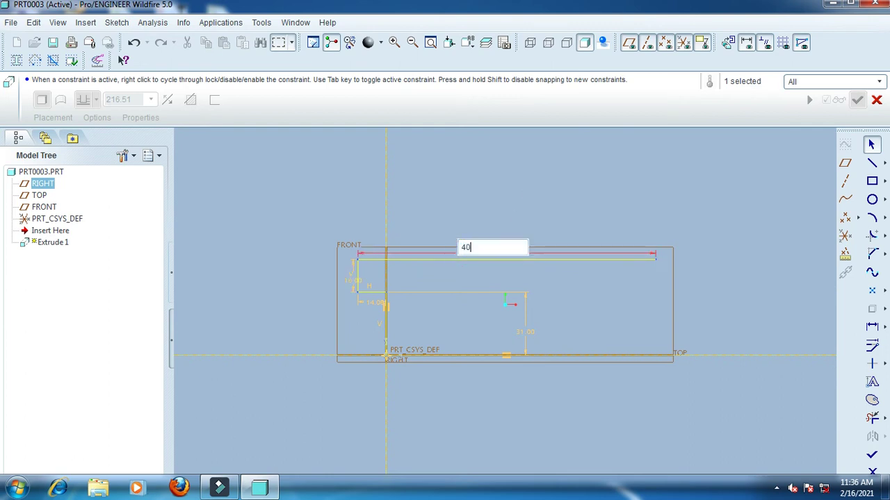
key("Return")
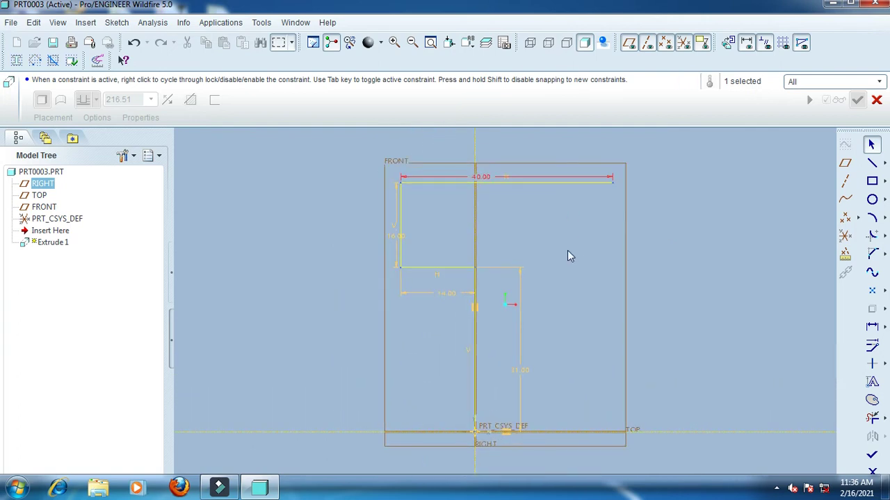
Mirror the whole four-line chain about the horizontal centerline
left_click(474, 350)
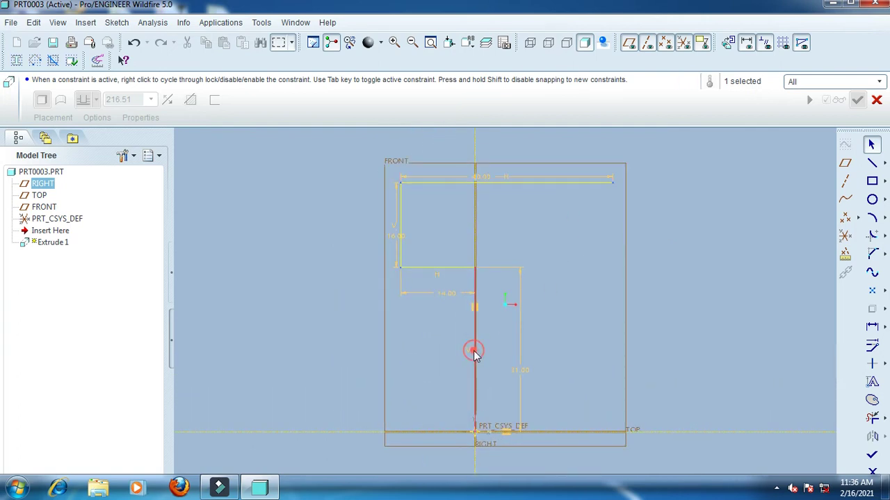
left_click(442, 268, "ctrl")
left_click(401, 255, "ctrl")
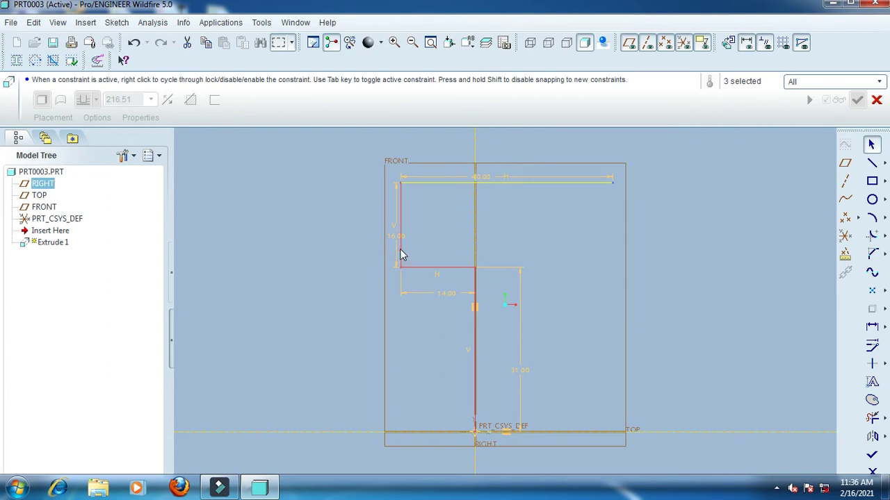
left_click(505, 185)
left_click(870, 420)
left_click(749, 434)
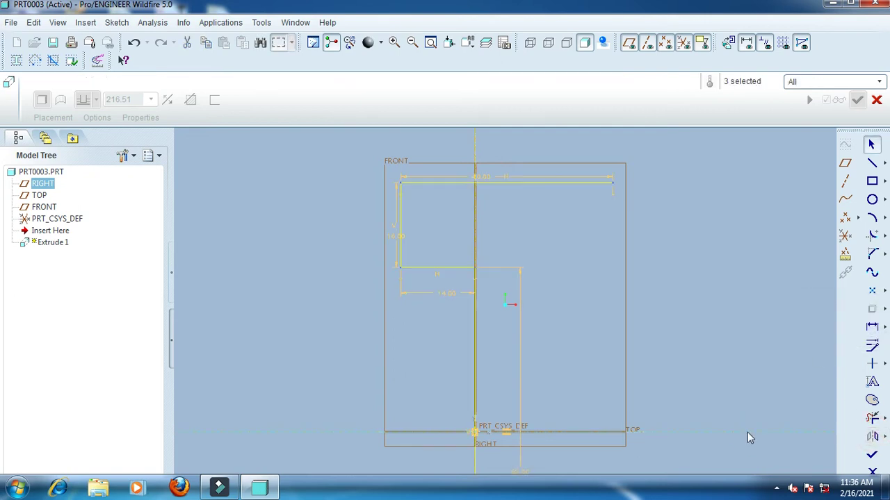
scroll(639, 312, "up", 3)
scroll(673, 390, "down", 3)
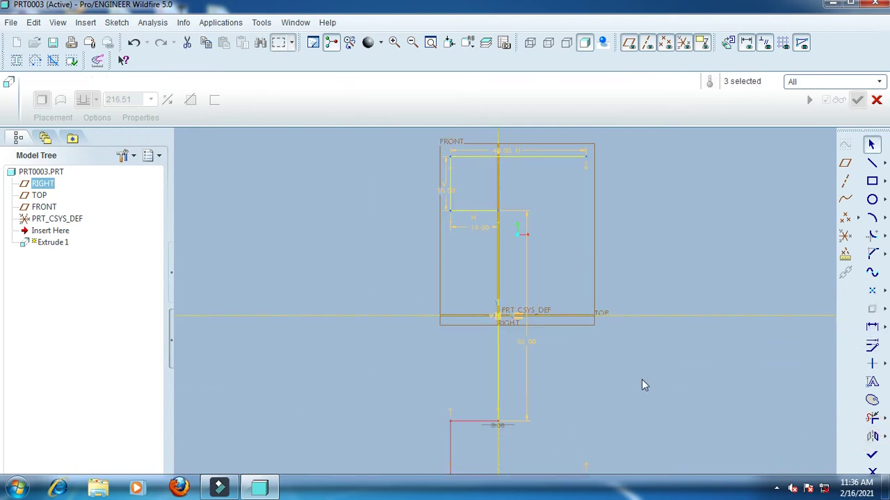
scroll(638, 377, "up", 1)
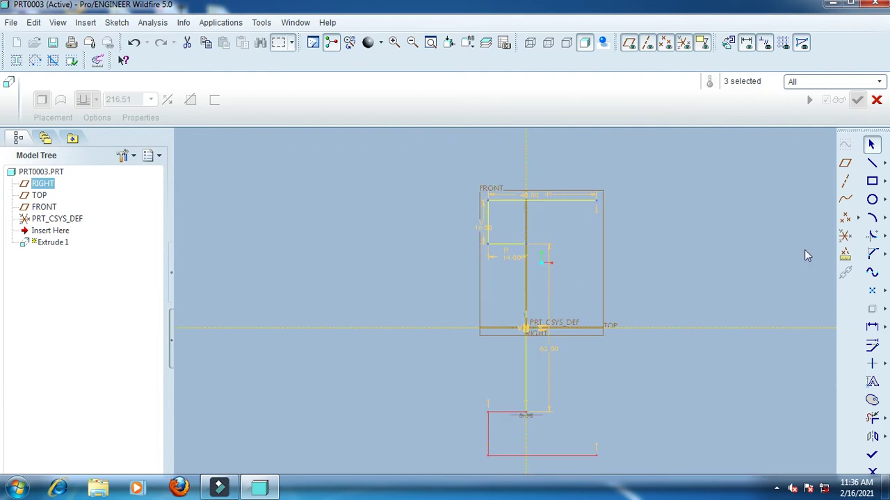
Draw a horizontal line from the origin along the TOP plane and set its length to 22 mm
left_click(872, 144)
left_click(873, 165)
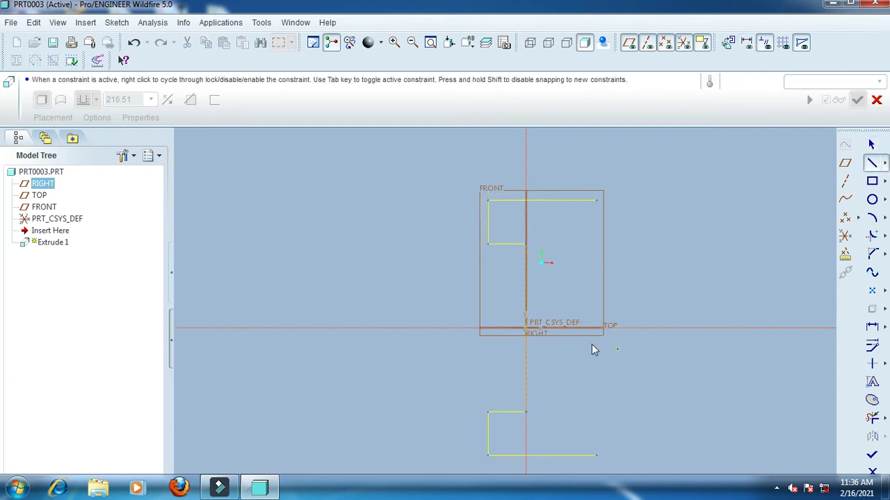
left_click(526, 328)
left_click(578, 327)
left_click(872, 145)
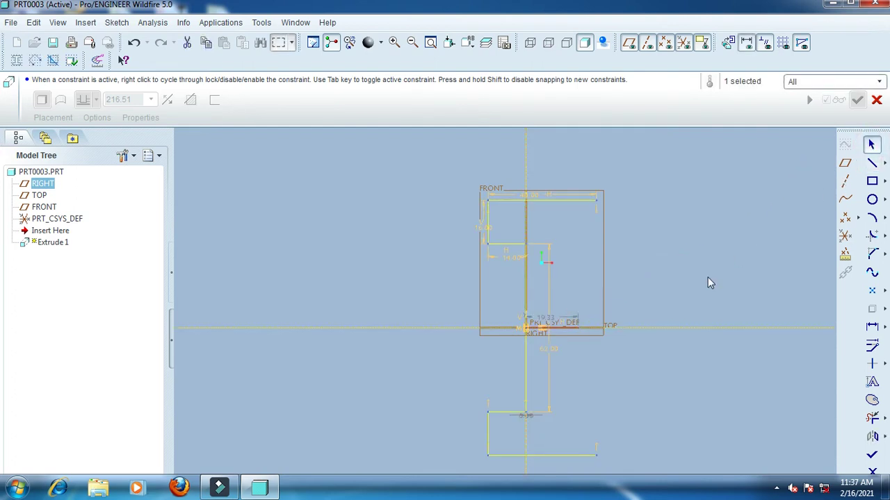
double_click(545, 317)
type("22")
key("Return")
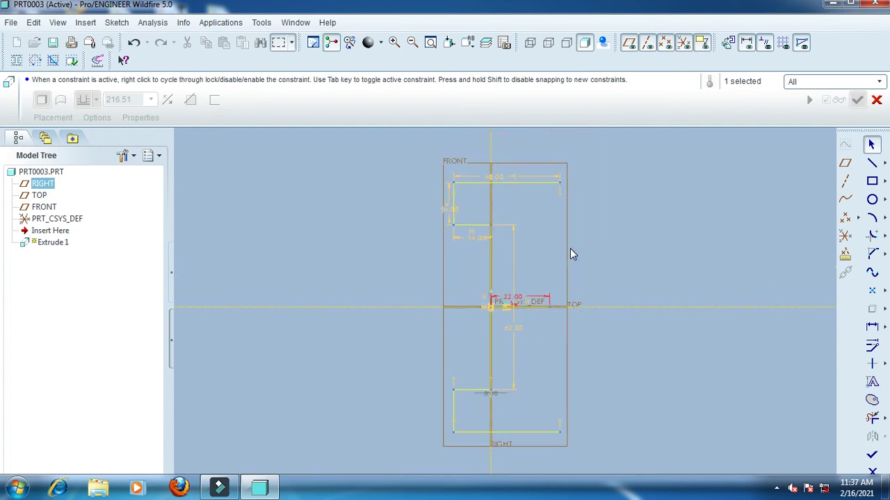
Draw a slanted side from the lower edge's open end through the 22 mm line's end to just past the upper edge
left_click(872, 163)
left_click(560, 432)
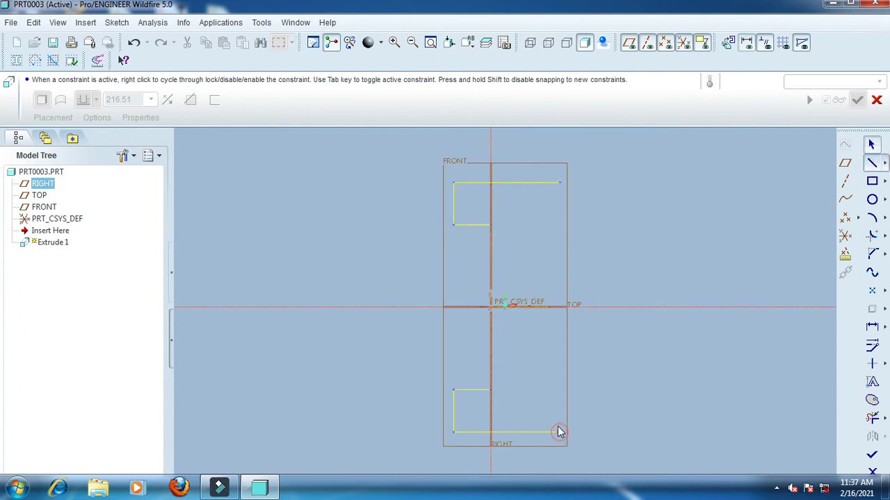
left_click(550, 308)
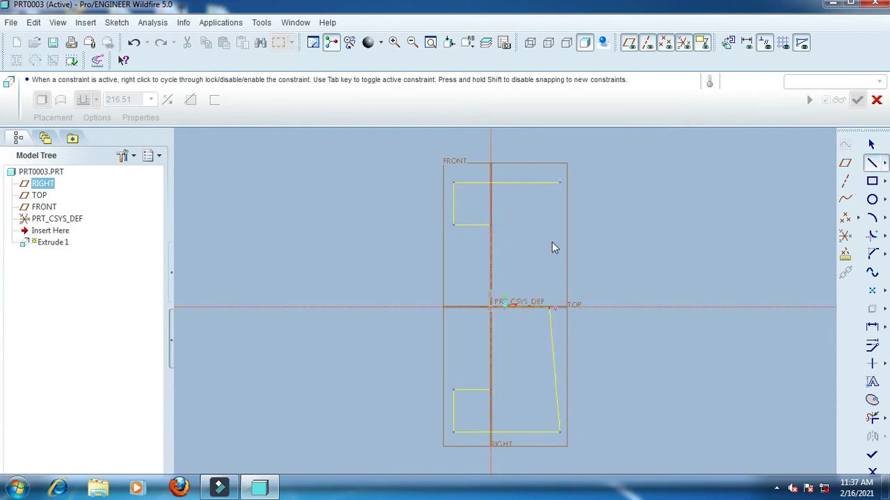
left_click(540, 183)
middle_click(536, 170)
left_click(538, 170)
left_click(873, 142)
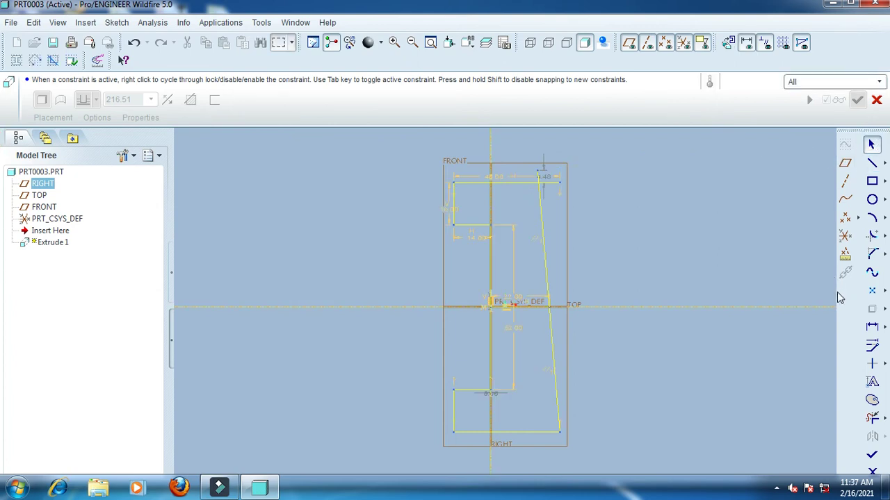
Trim the overhanging ends at the upper slanted corner and the 22 mm helper line, and finish the sketch
left_click(873, 419)
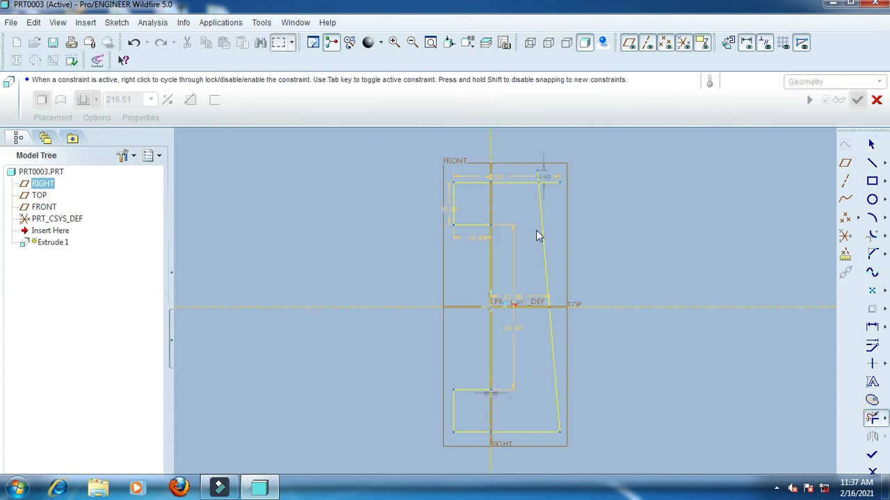
left_click(552, 183)
left_click(541, 181)
left_click_drag(528, 300, 529, 330)
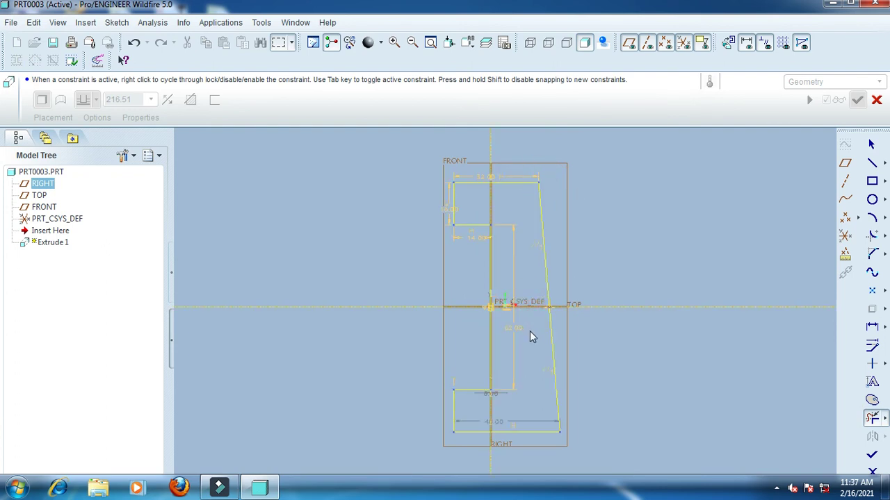
left_click(527, 303)
left_click(873, 456)
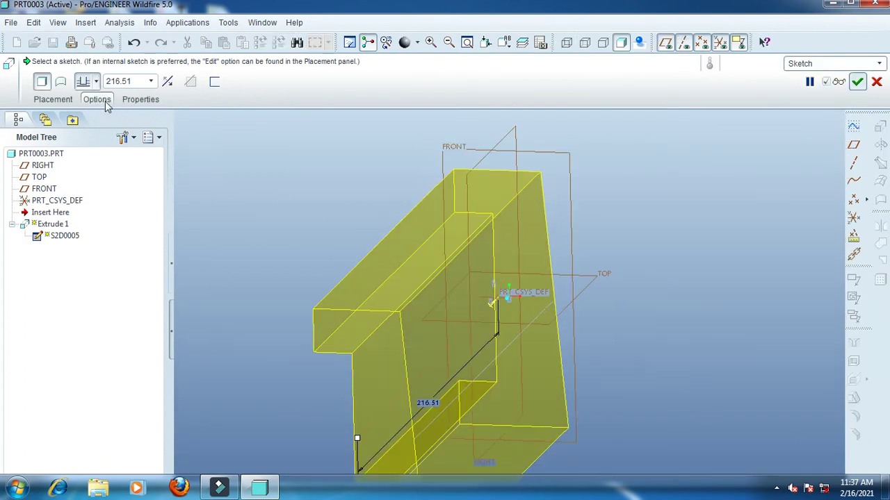
Extrude the profile symmetrically about the sketch plane to a total depth of 12 mm
left_click(96, 81)
left_click(84, 118)
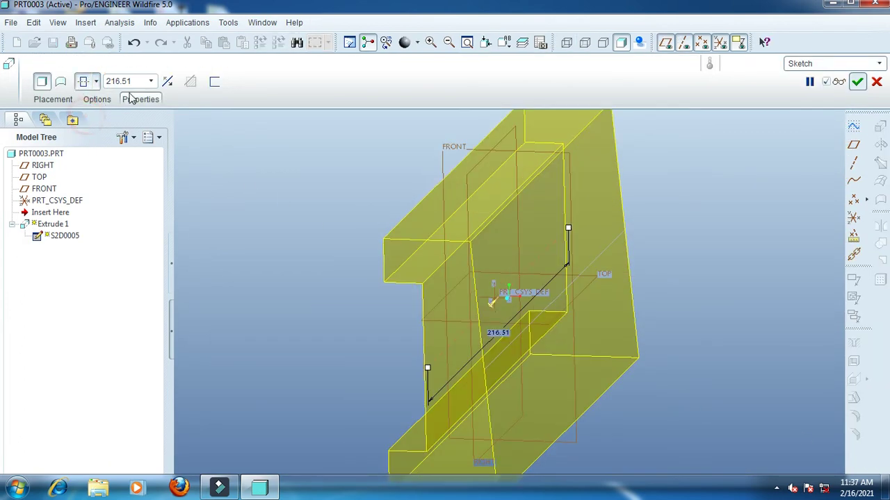
double_click(141, 82)
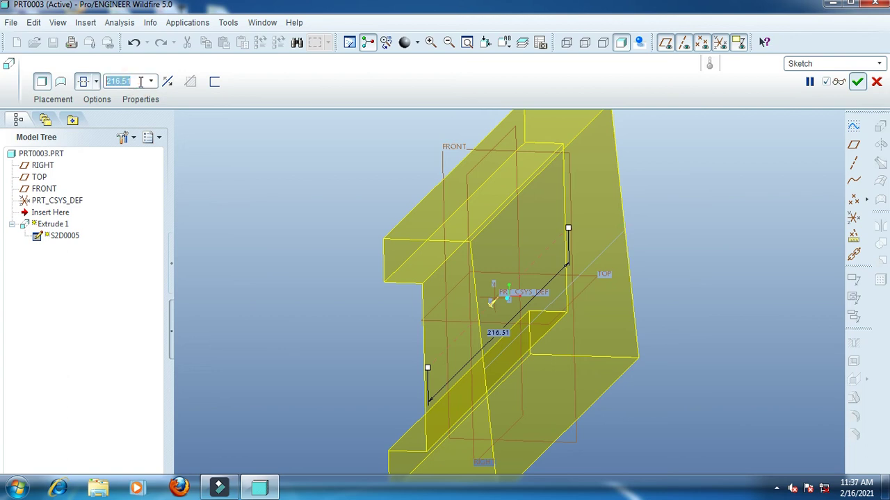
type("12")
key("Return")
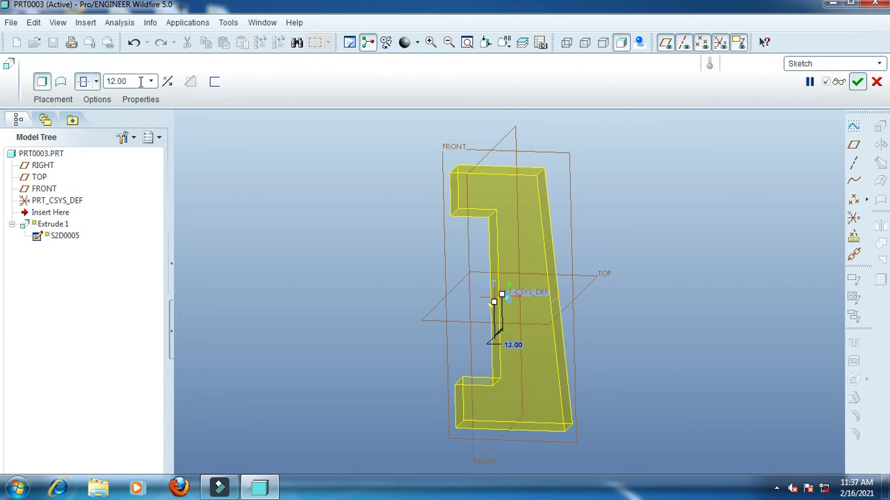
left_click(857, 81)
Round the outer corner edges of the upper and lower hooks with a 10 mm radius
middle_click_drag(765, 310, 739, 353)
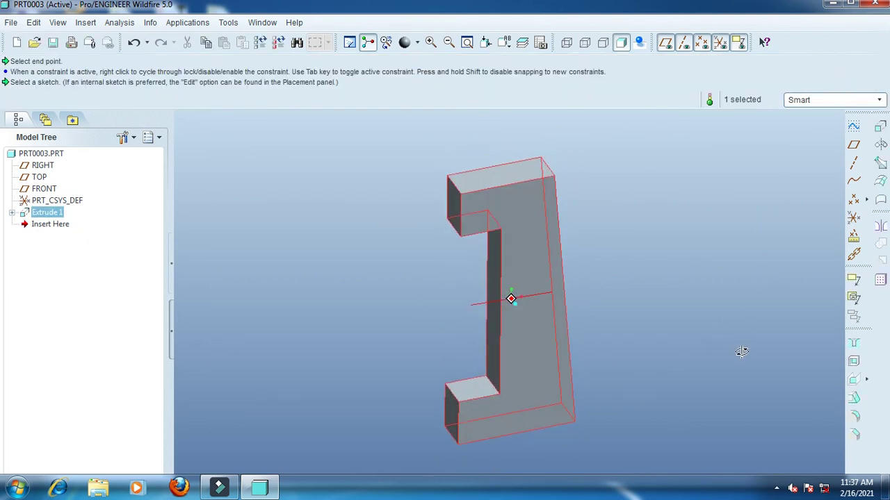
left_click(855, 420)
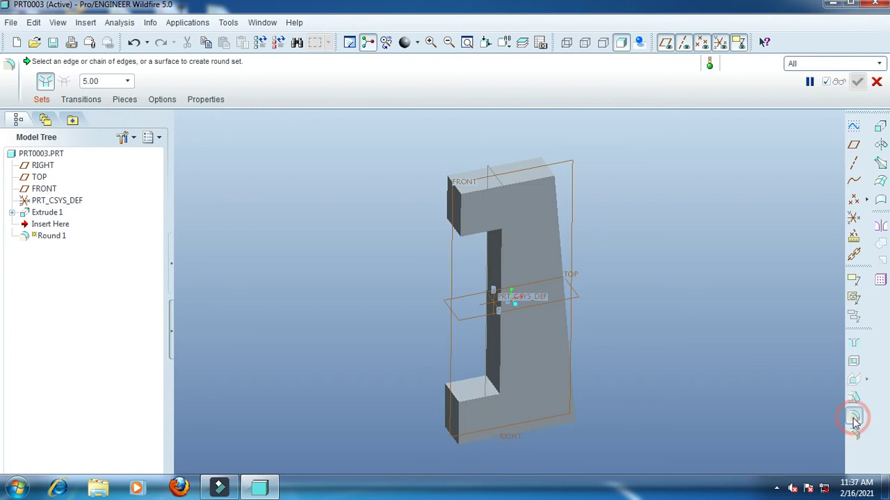
left_click(458, 191)
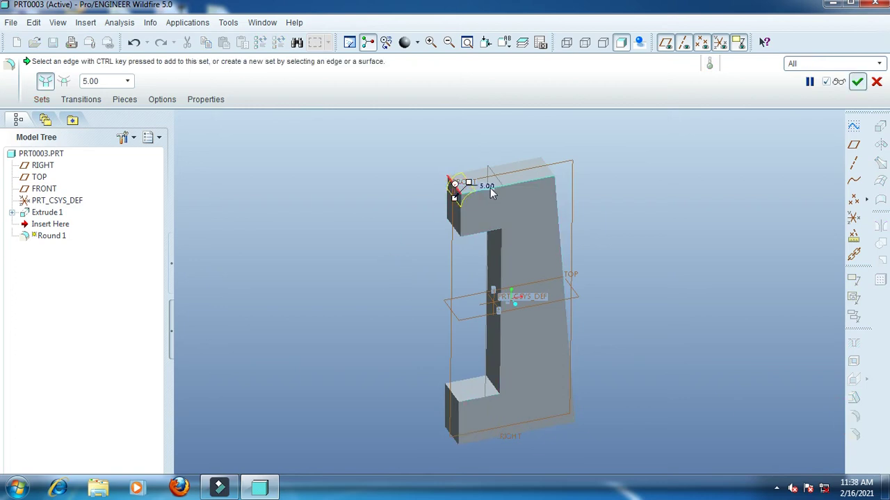
double_click(489, 186)
type("10")
key("Return")
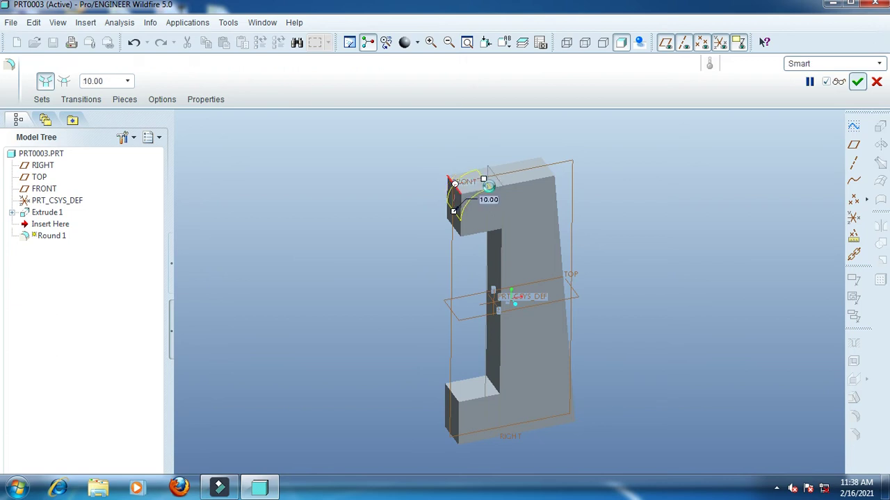
middle_click_drag(579, 426, 598, 402)
left_click(480, 416, "ctrl")
left_click(857, 81)
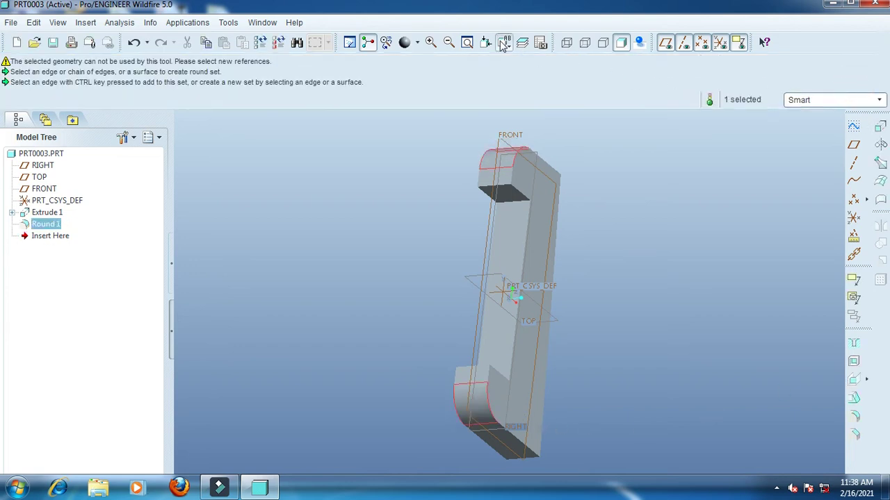
Examine the rounded part in a fitted front view and return to a three-dimensional orientation
left_click(504, 43)
left_click(515, 107)
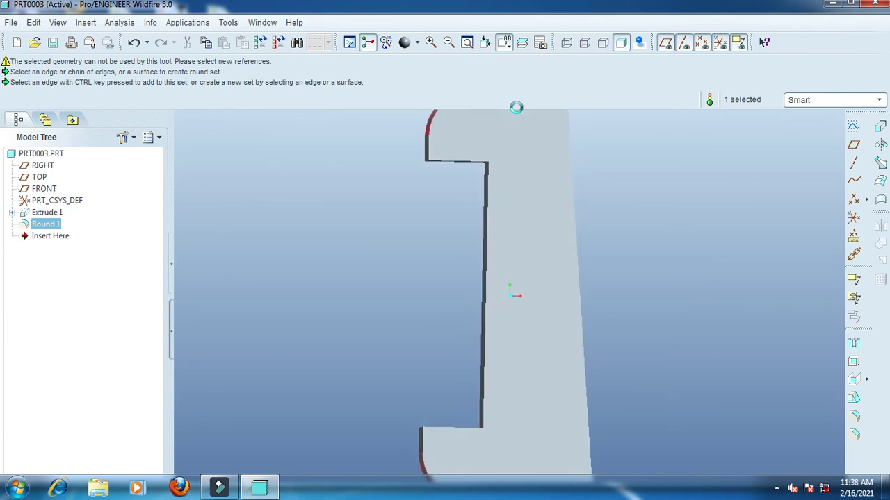
left_click(468, 42)
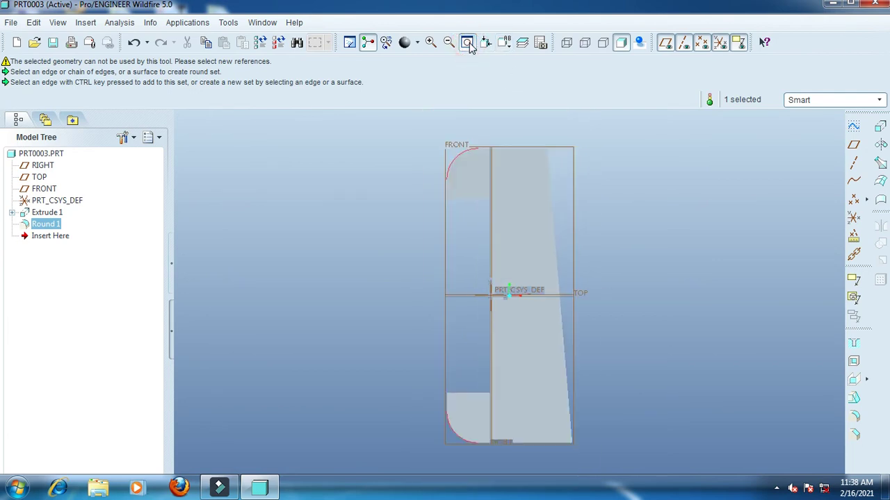
left_click(504, 43)
left_click(526, 76)
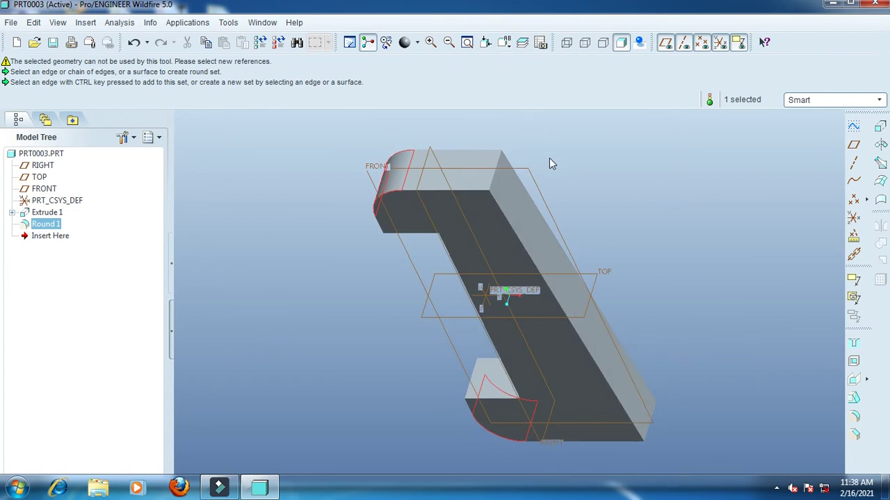
Save a copy of the finished gib as G3 in the GIB AND COTTER JOINT folder and close the part's window
left_click(614, 166)
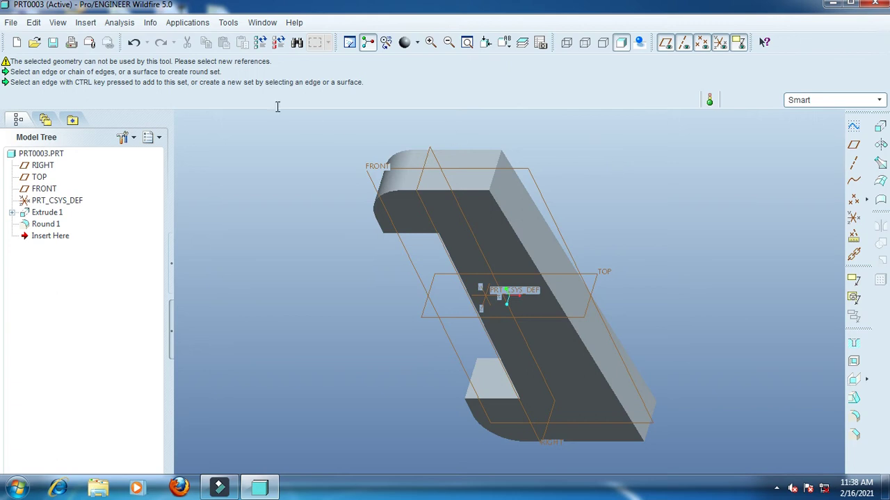
left_click(12, 23)
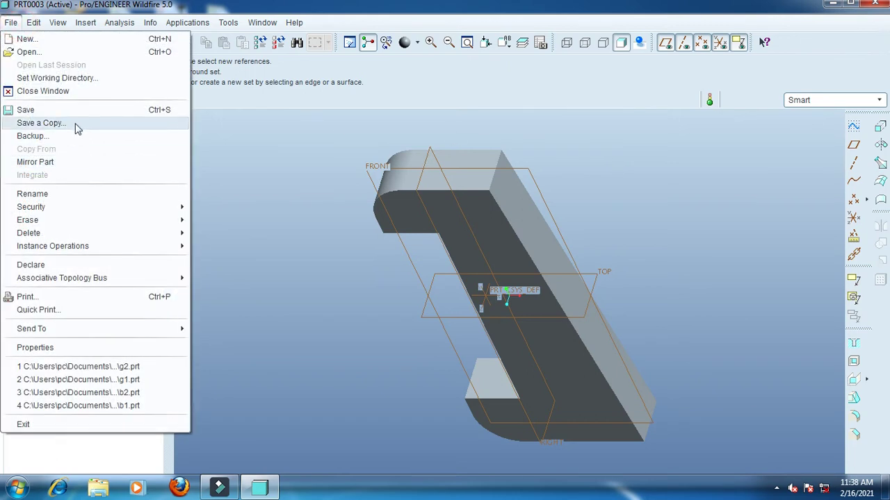
left_click(42, 123)
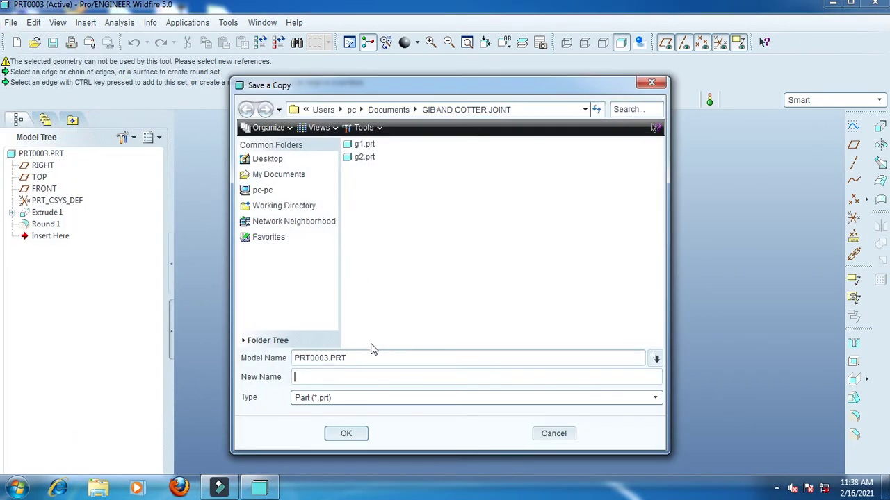
left_click(346, 433)
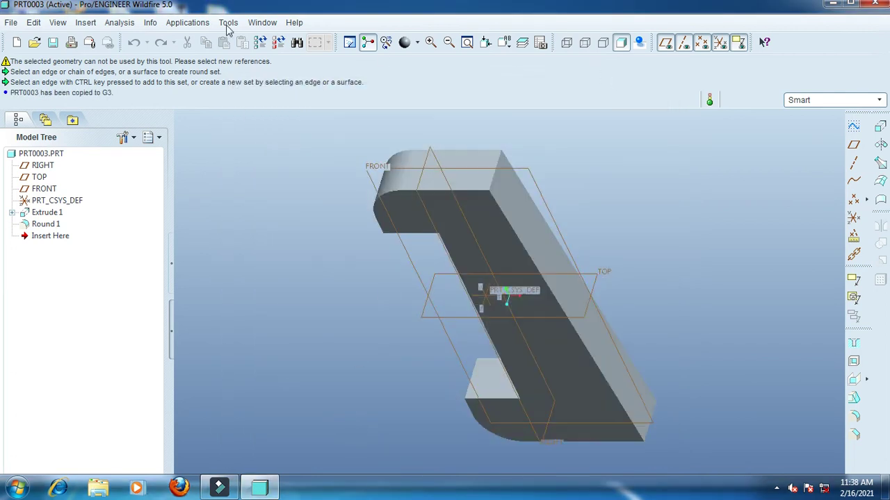
left_click(262, 23)
left_click(297, 64)
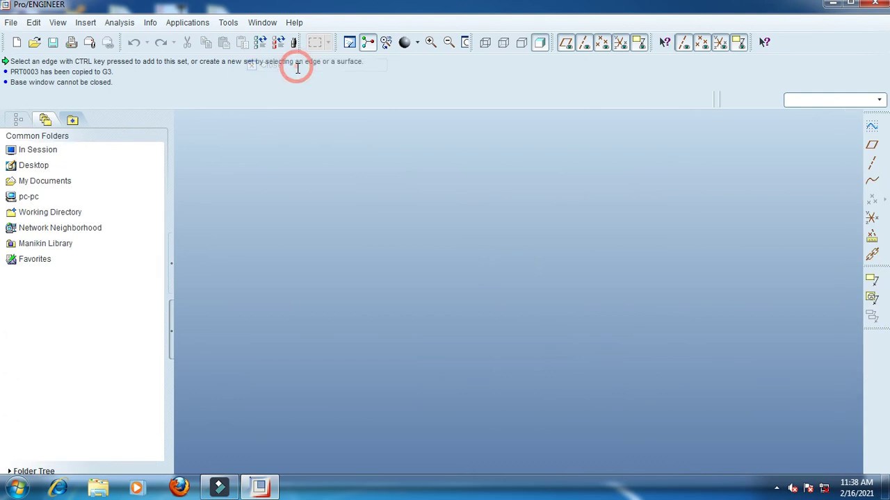
Create a new solid part named prt0004 from the mmns_part_solid template instead of the default template
left_click(10, 22)
left_click(23, 36)
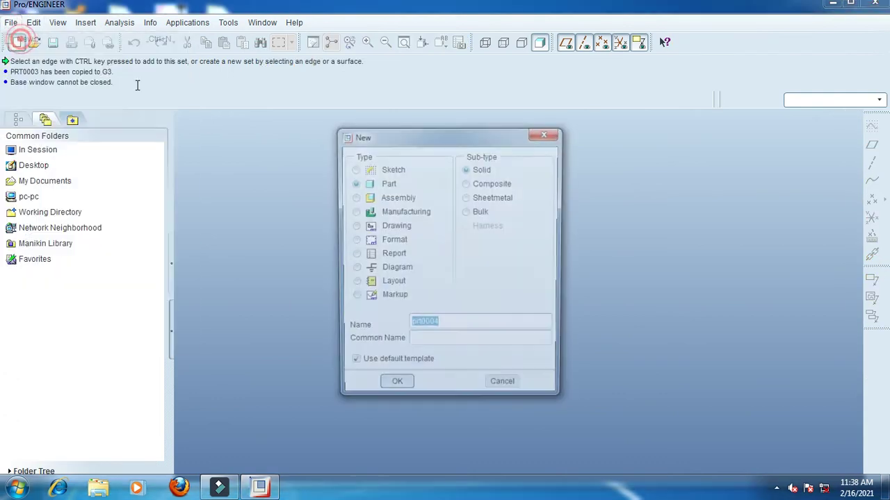
left_click(385, 364)
left_click(394, 388)
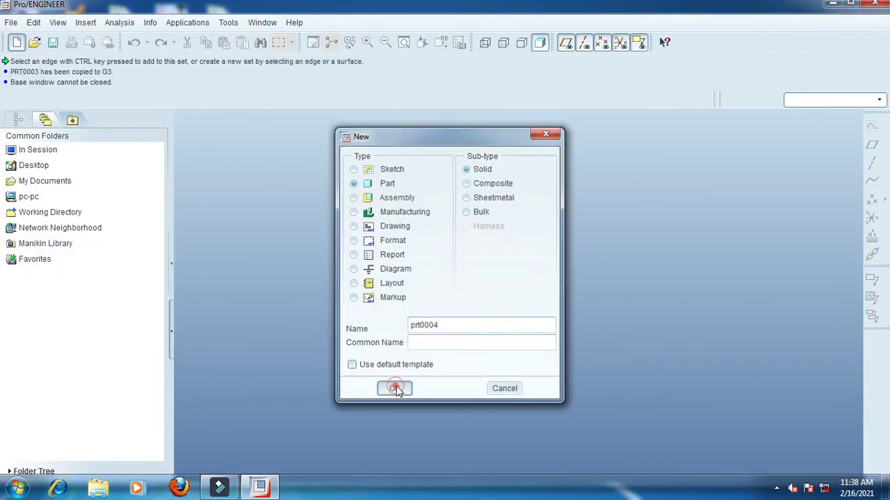
left_click(412, 183)
left_click(387, 375)
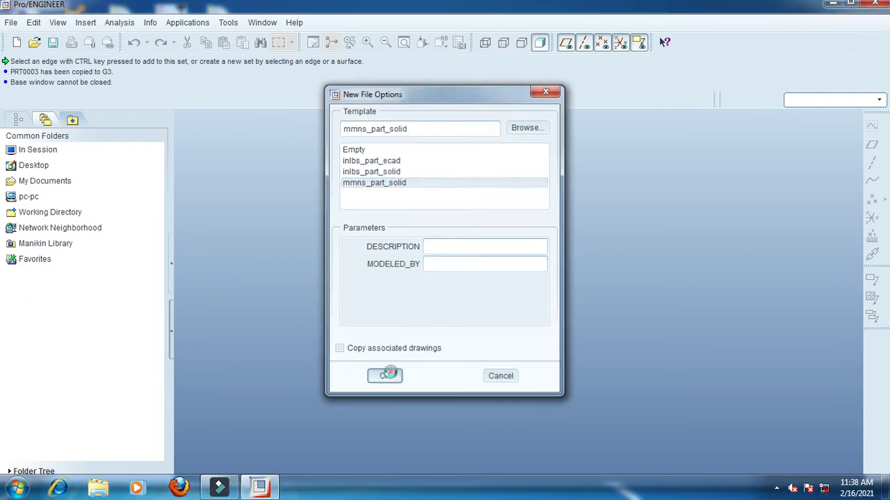
Start an extrusion and open its sketch on the FRONT plane, with the RIGHT plane as the right-facing orientation reference
left_click(881, 127)
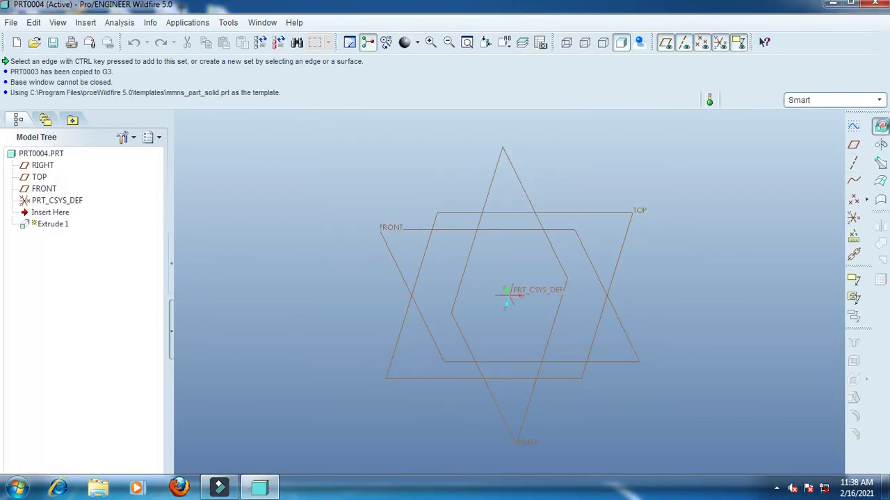
left_click(41, 97)
left_click(139, 137)
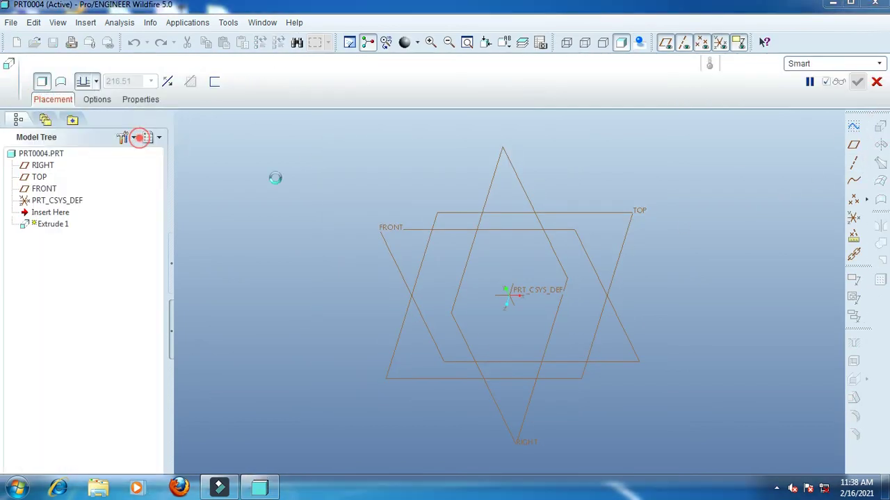
left_click(396, 227)
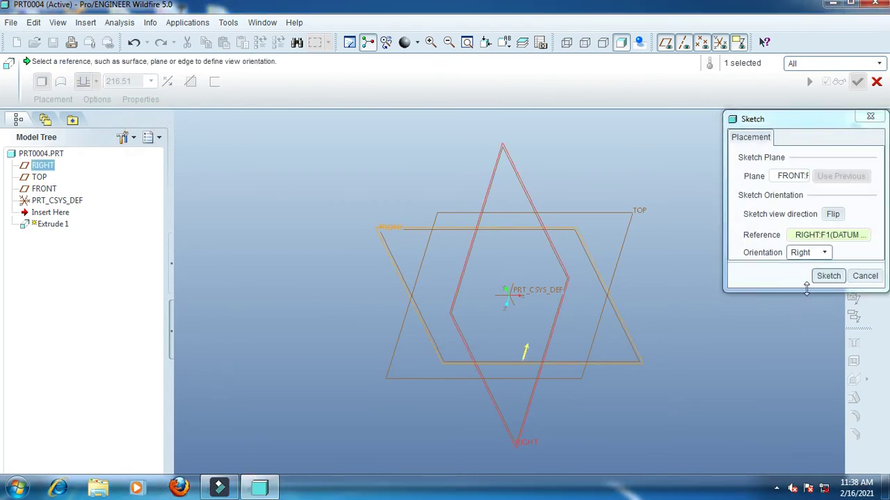
left_click(828, 276)
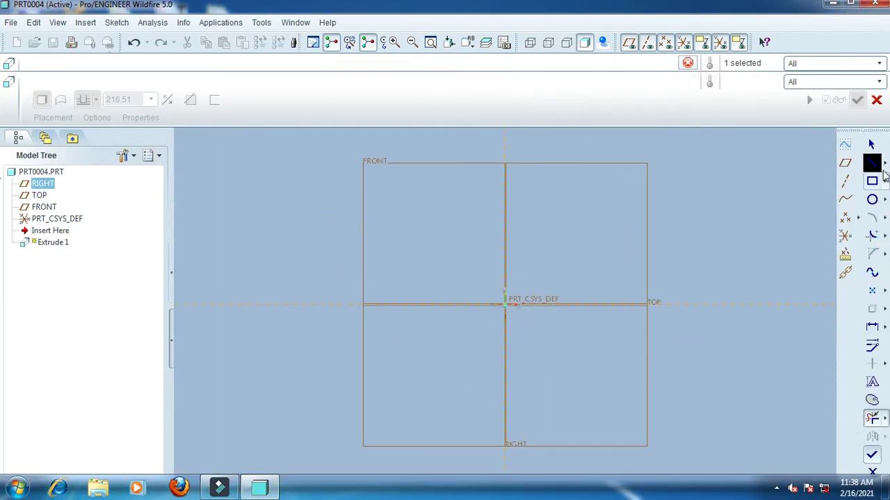
Draw a vertical and a horizontal centerline through the sketch origin
left_click(885, 166)
left_click(827, 161)
left_click(506, 281)
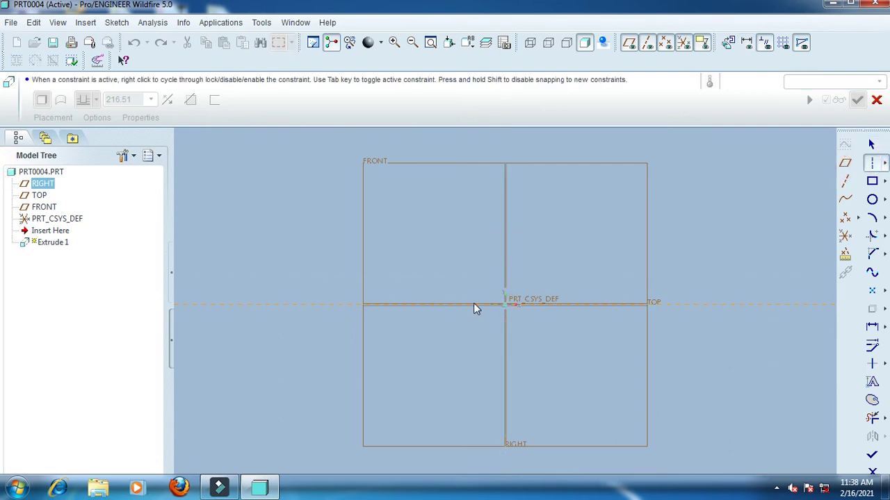
left_click(473, 305)
left_click(427, 304)
left_click(871, 145)
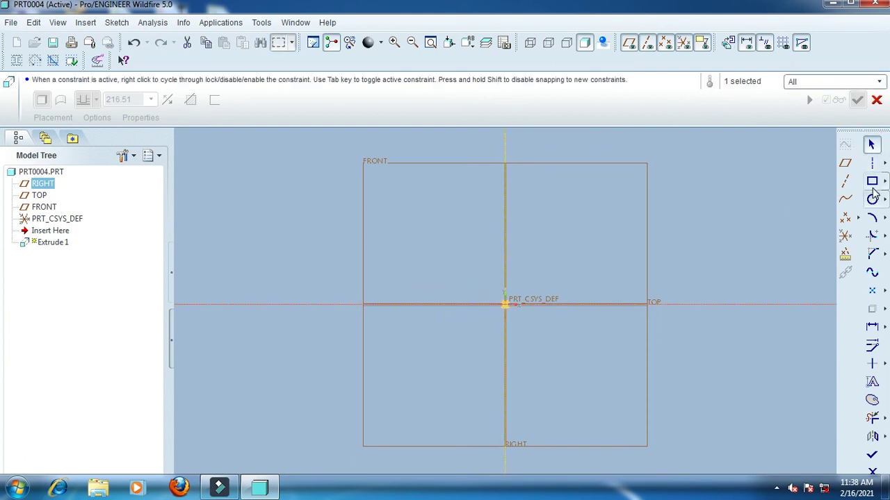
Sketch a vertical line upward from the origin along the centerline and set its length to 136/2 mm
left_click(883, 162)
left_click(796, 164)
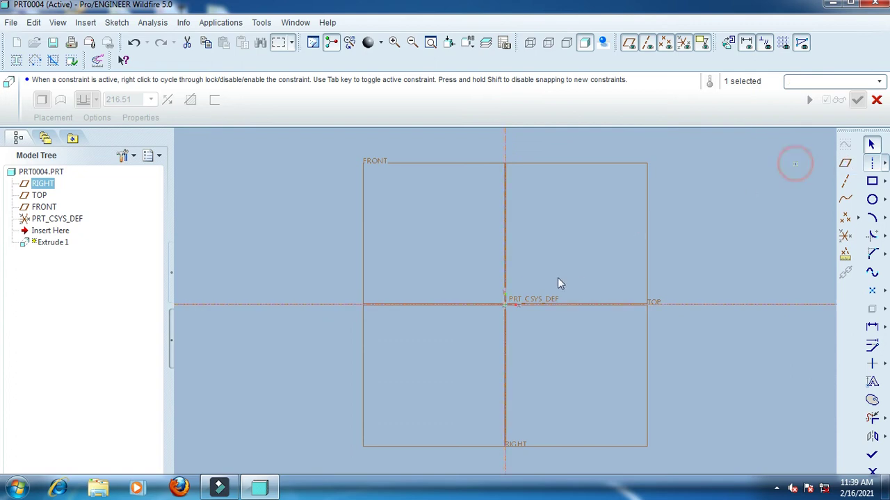
left_click(505, 305)
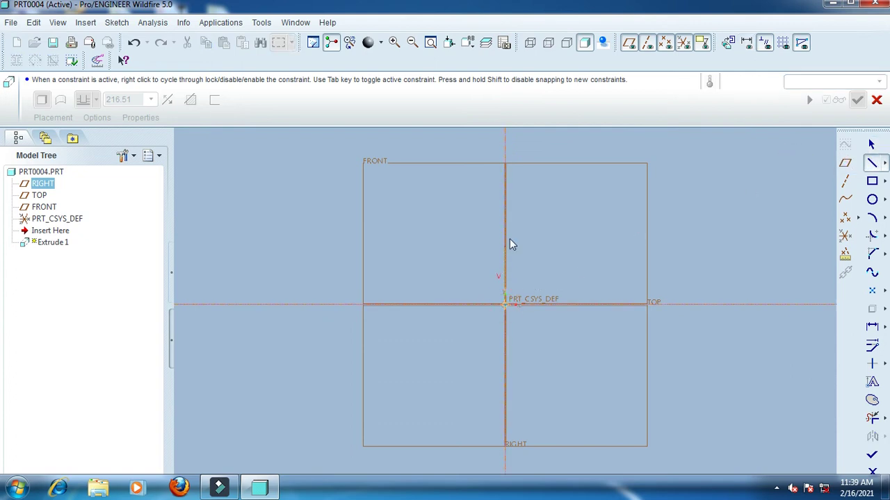
left_click(504, 189)
left_click(870, 144)
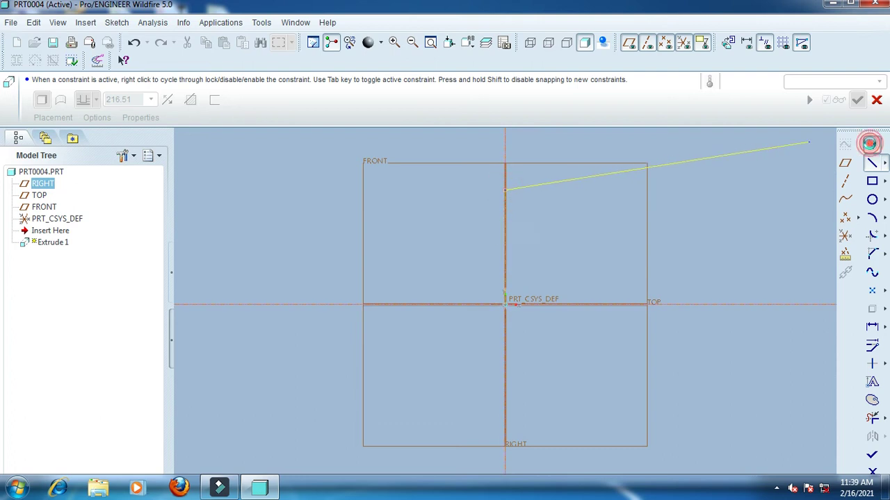
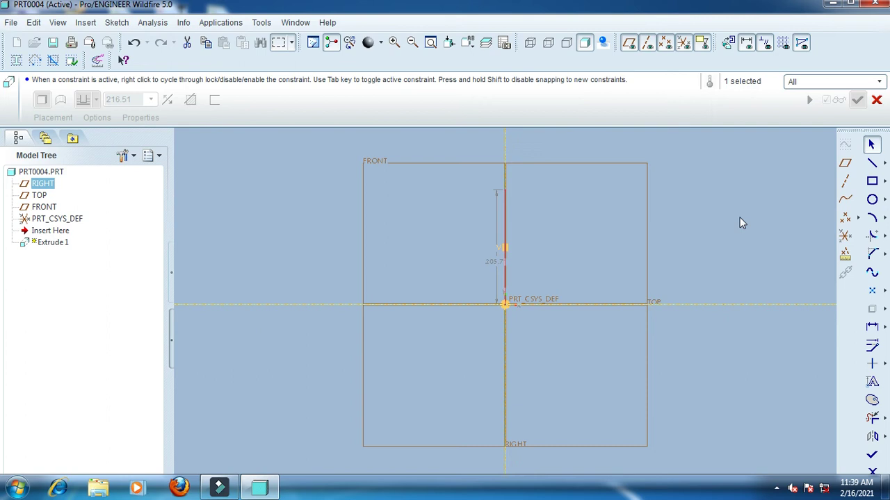
left_click(434, 277)
middle_click(492, 267)
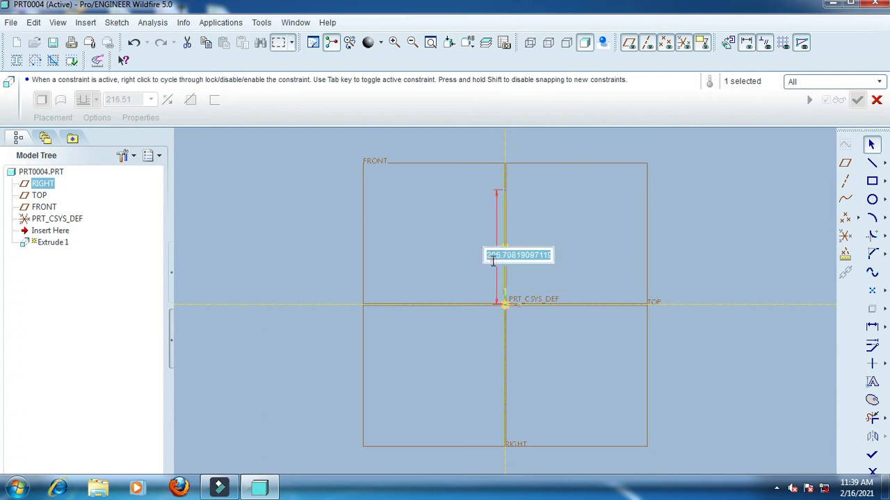
type("136/2")
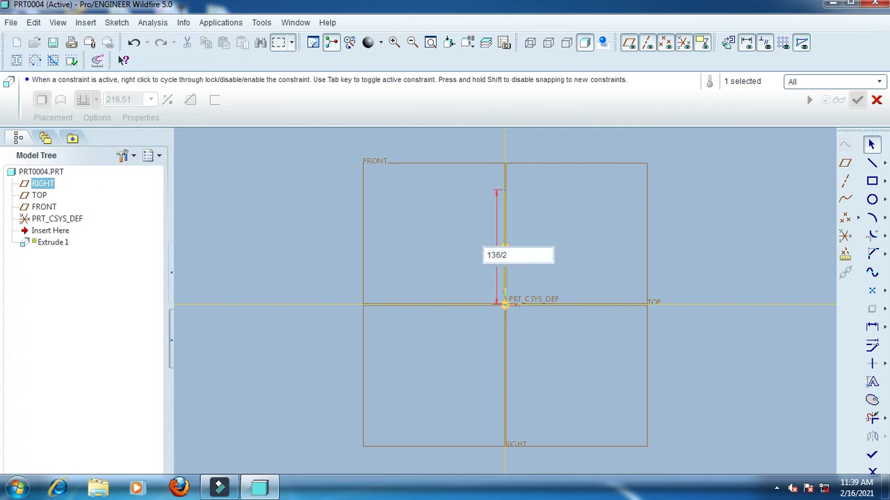
key("Return")
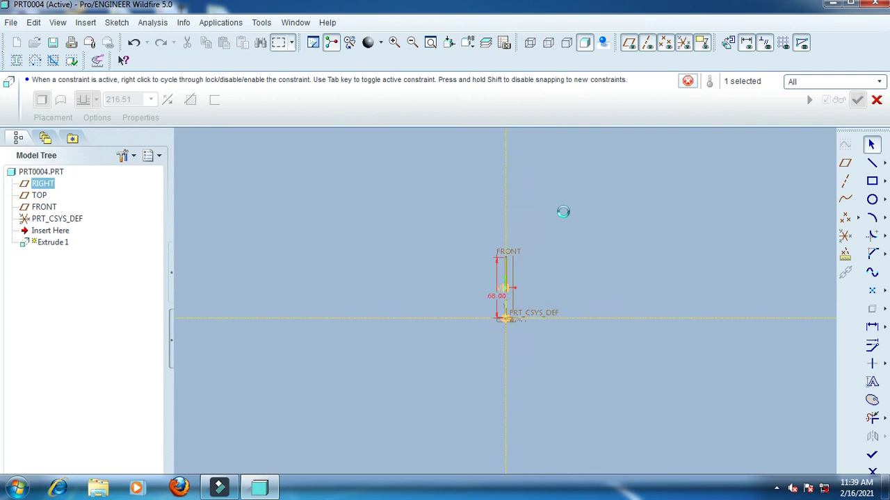
Draw a horizontal line leftward from the upper end of the vertical line and set its length to 25 mm
scroll(485, 236, "up", 3)
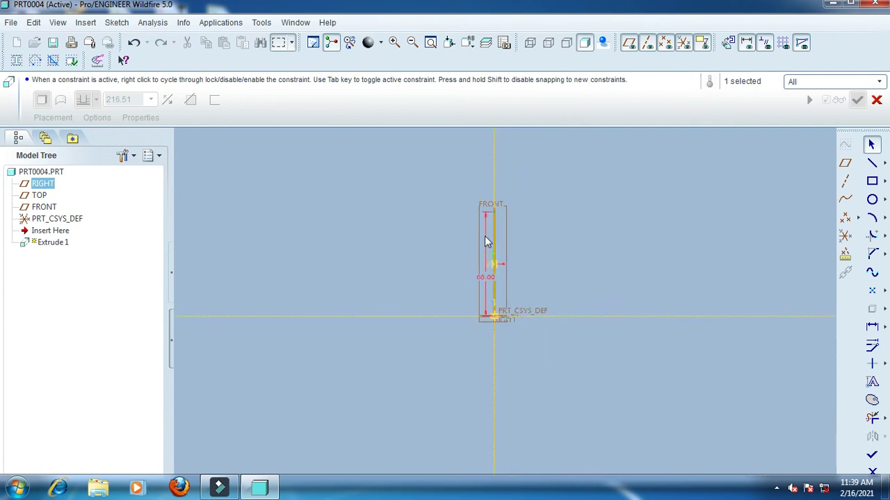
left_click(872, 163)
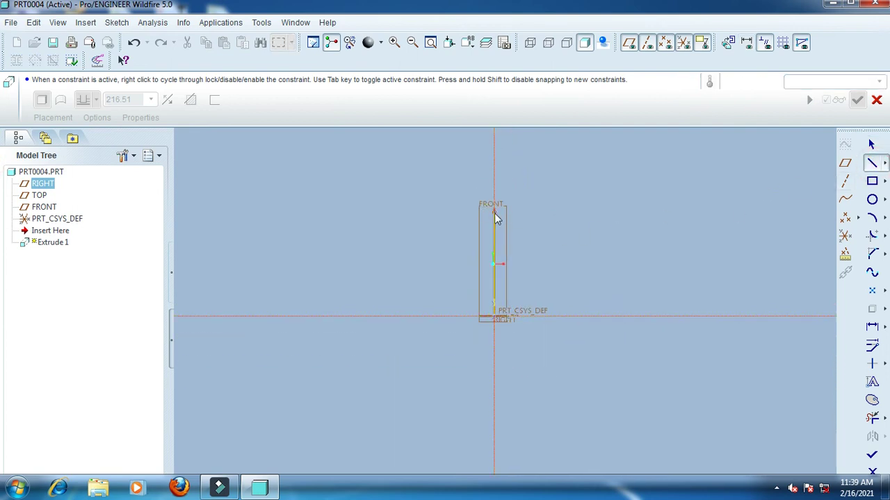
left_click(494, 212)
left_click(443, 212)
left_click(872, 144)
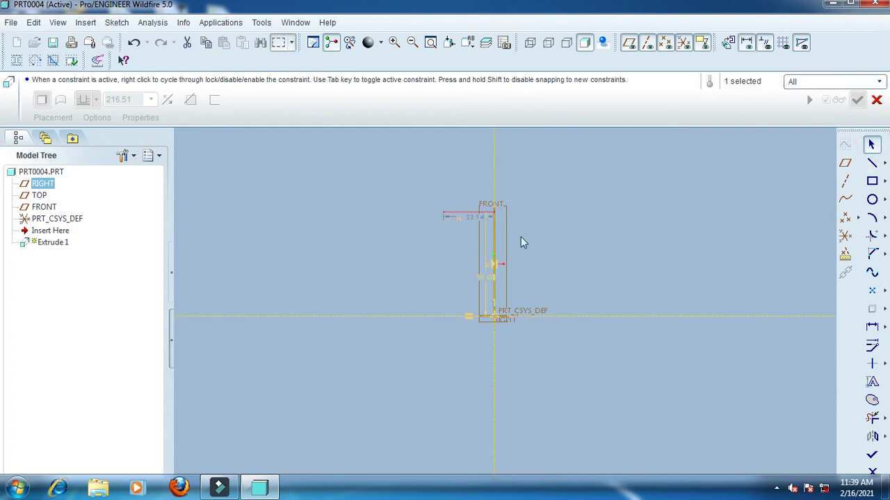
double_click(472, 224)
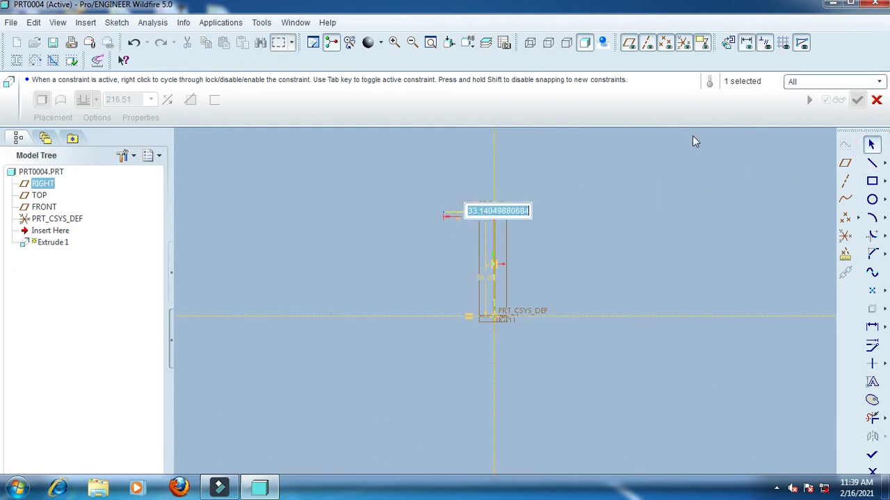
type("25")
key("Return")
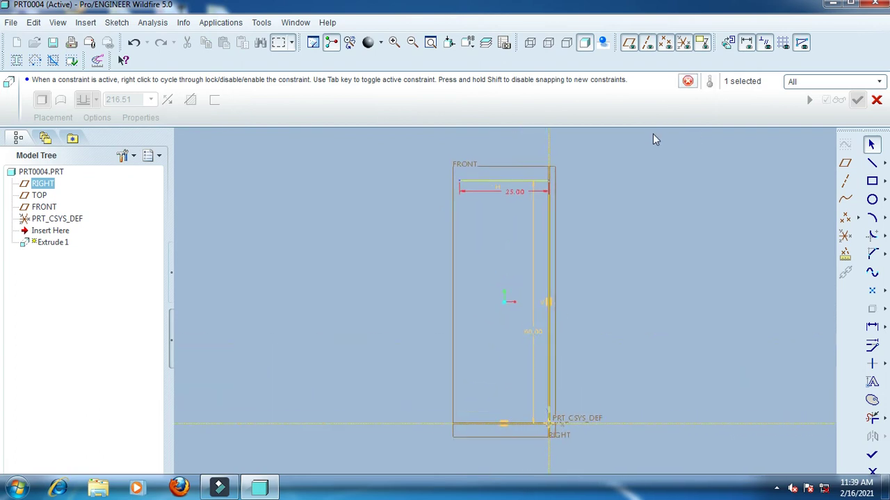
Mirror the vertical line about the horizontal centerline
left_click(553, 294)
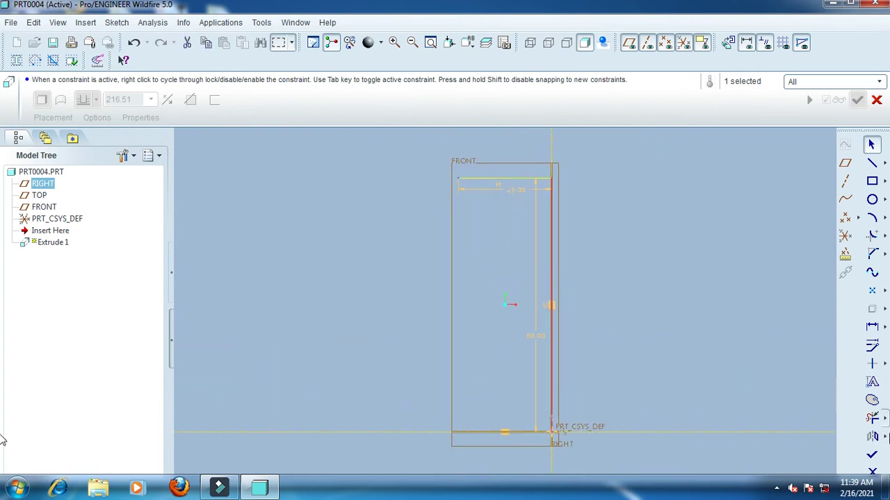
left_click(871, 437)
left_click(717, 432)
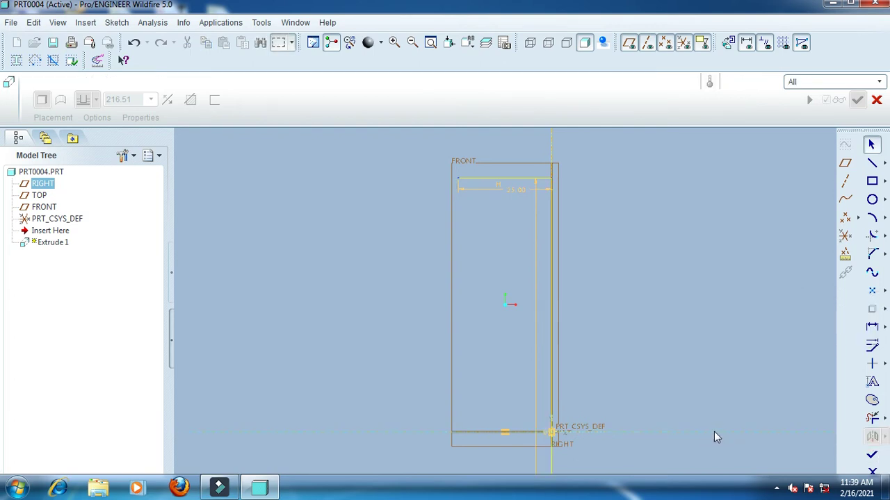
Draw a horizontal line leftward from the lower end of the mirrored vertical line and set its length to 18 mm
left_click(871, 162)
scroll(543, 277, "up", 3)
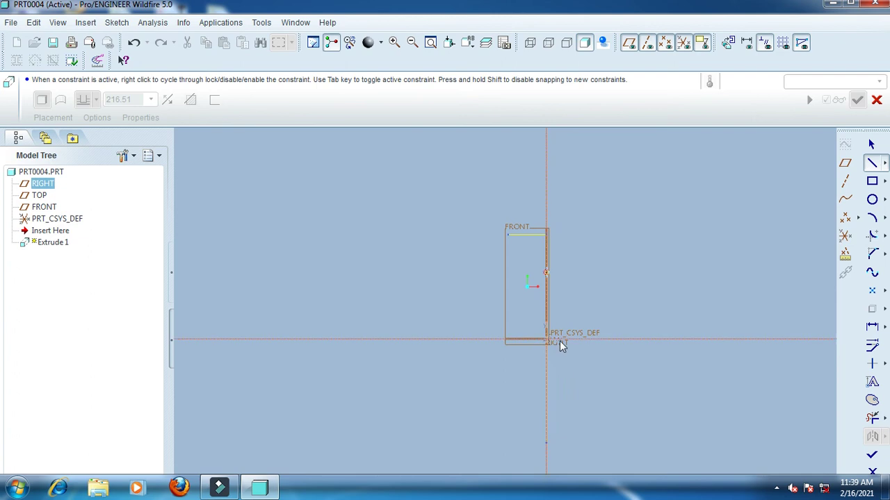
left_click(547, 443)
left_click(492, 442)
left_click(872, 144)
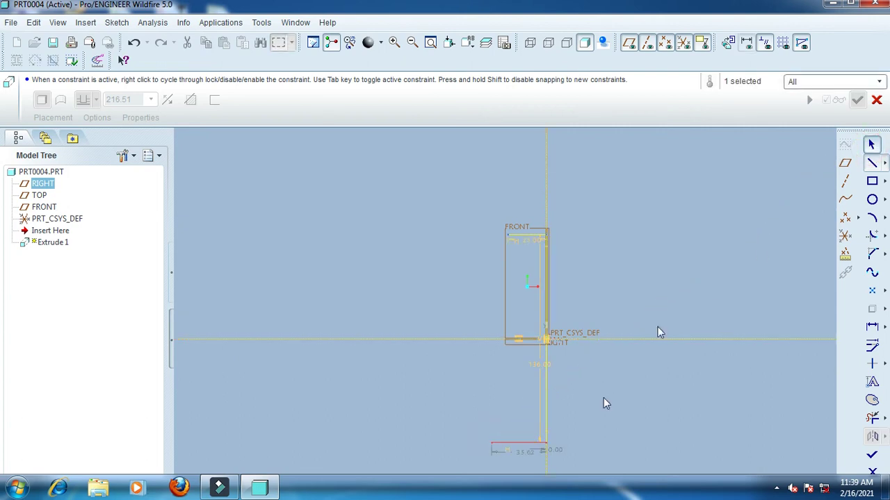
double_click(522, 454)
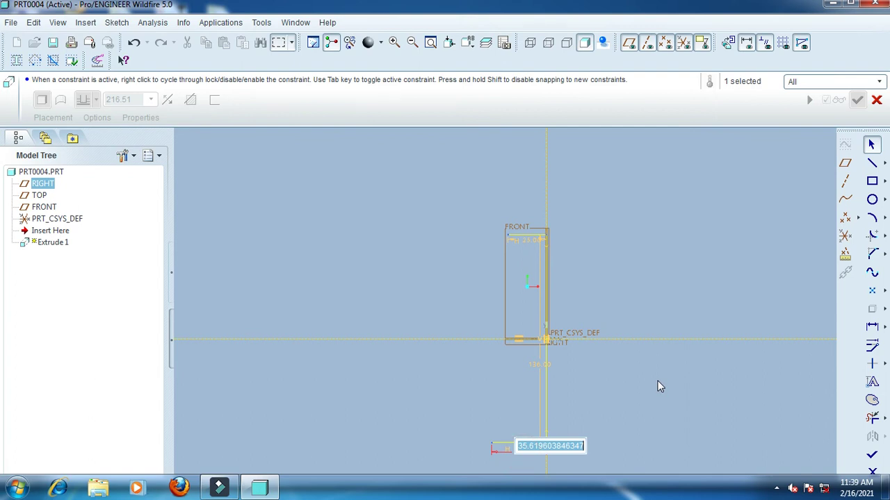
type("18")
key("Return")
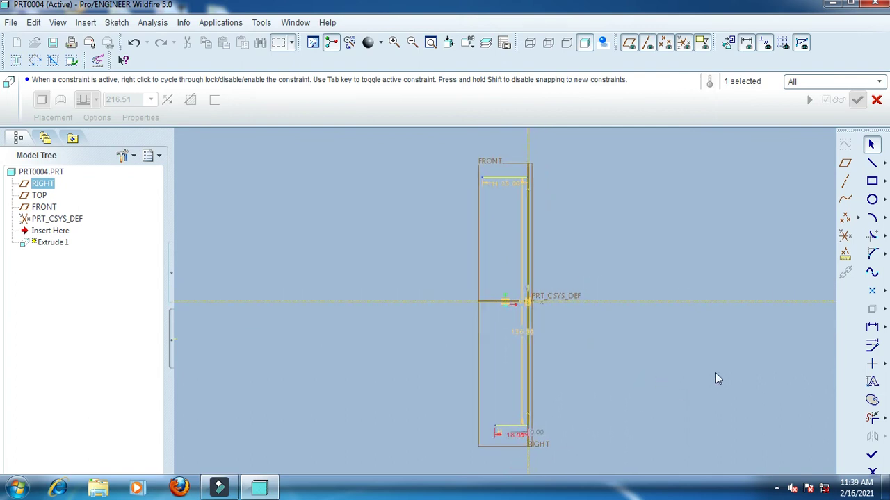
Connect the free ends of the 25 mm and 18 mm horizontal lines with a slanted line to close the profile
left_click(872, 163)
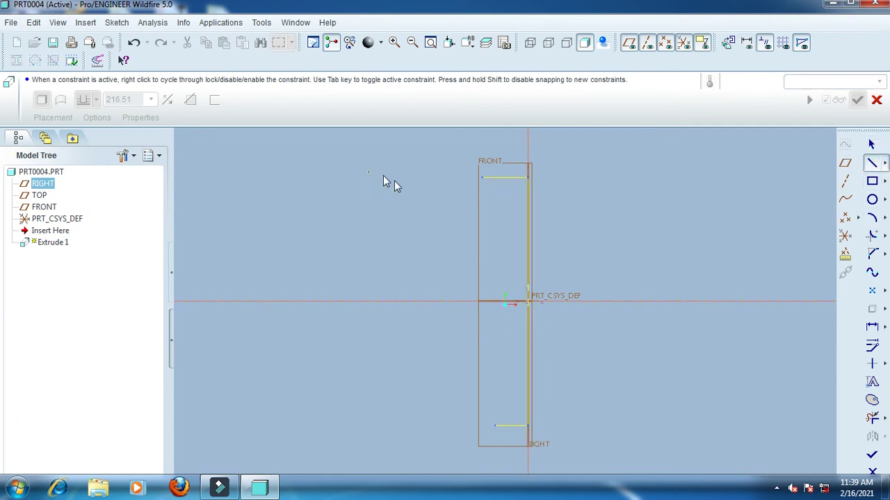
left_click(482, 177)
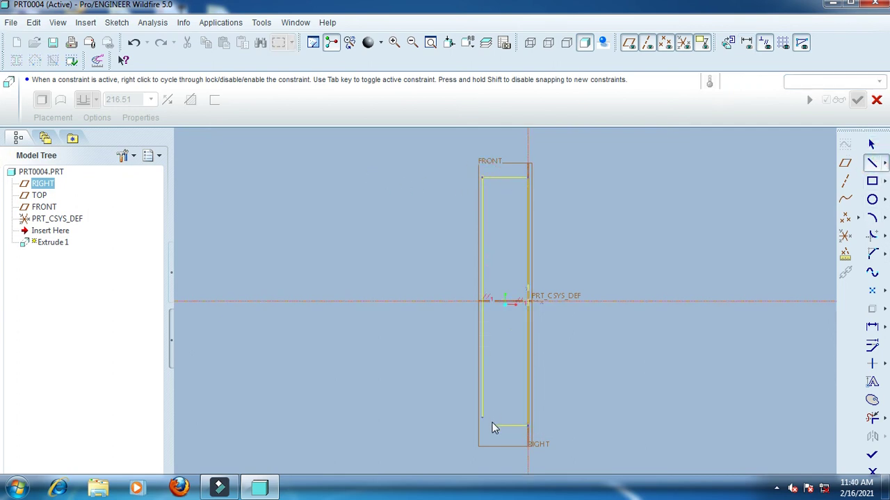
left_click(495, 425)
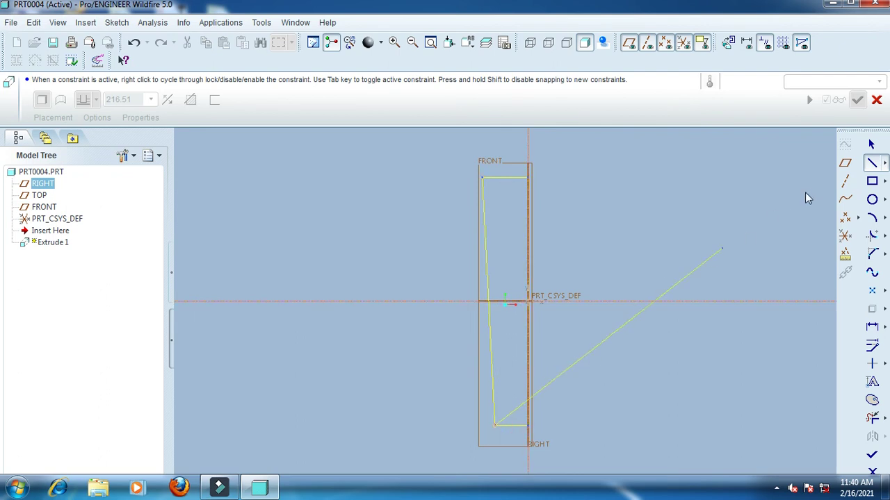
Finish the tapered profile sketch and extrude it symmetrically about the sketch plane to a depth of 12 mm
left_click(873, 144)
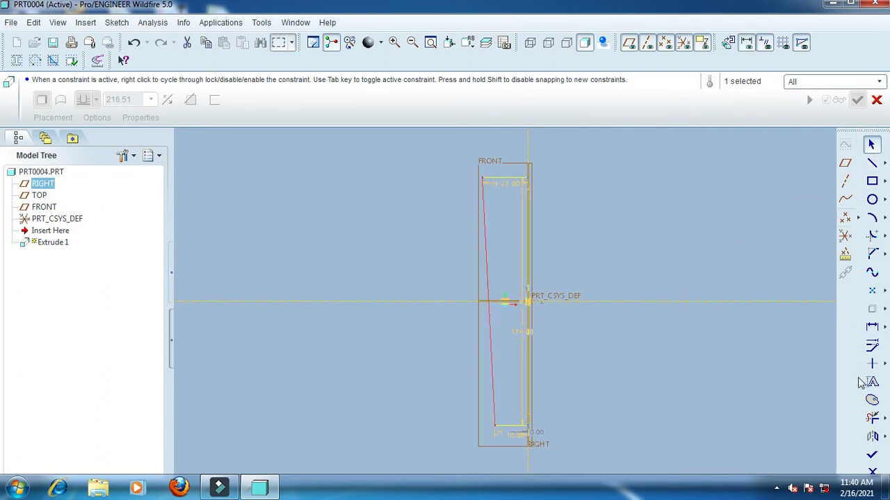
left_click(872, 457)
mouse_move(592, 319)
middle_mouse_down()
mouse_move(574, 327)
mouse_move(477, 257)
middle_mouse_up()
left_click(95, 82)
left_click(85, 124)
double_click(139, 82)
type("12")
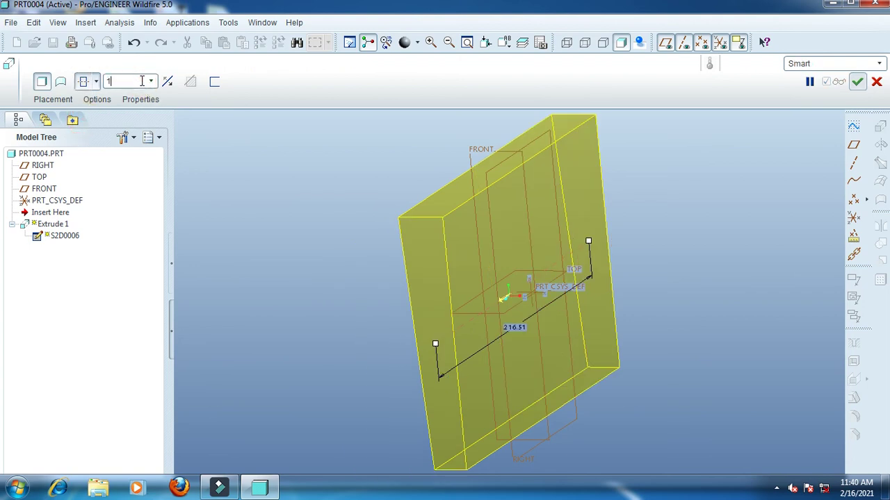
key("Return")
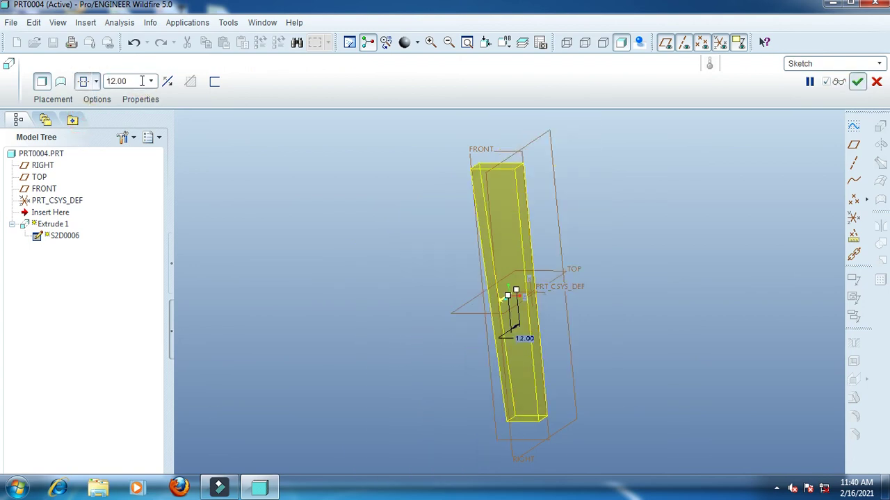
left_click(859, 82)
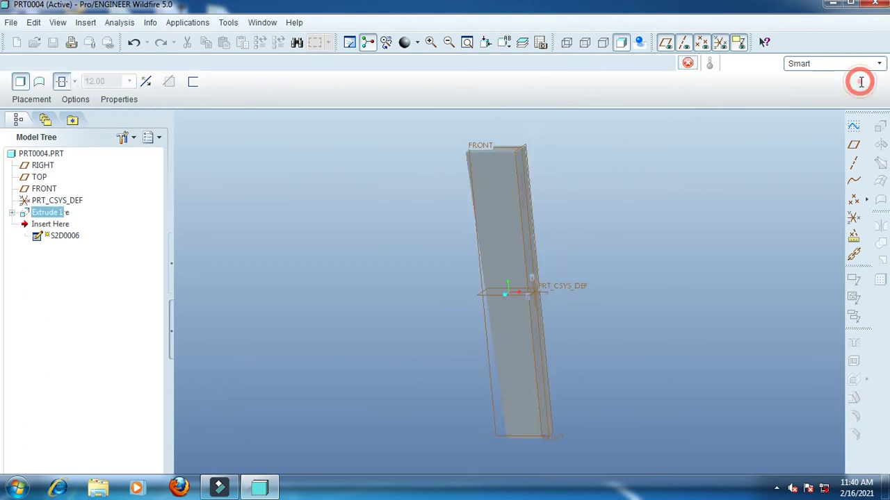
Start an equal-distance (D x D) chamfer on one edge of the cotter's wide end face and set it to 2 mm
left_click(658, 322)
middle_click_drag(658, 324, 697, 360)
scroll(665, 298, "up", 2)
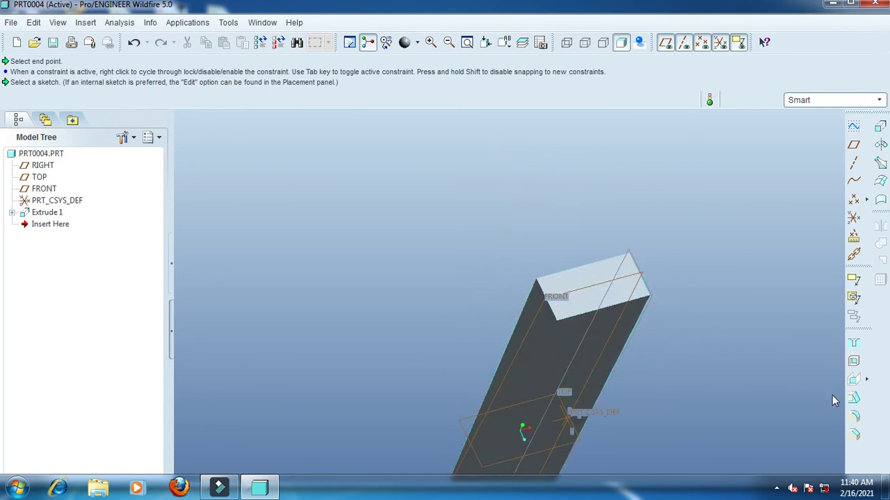
left_click(856, 436)
scroll(577, 298, "up", 2)
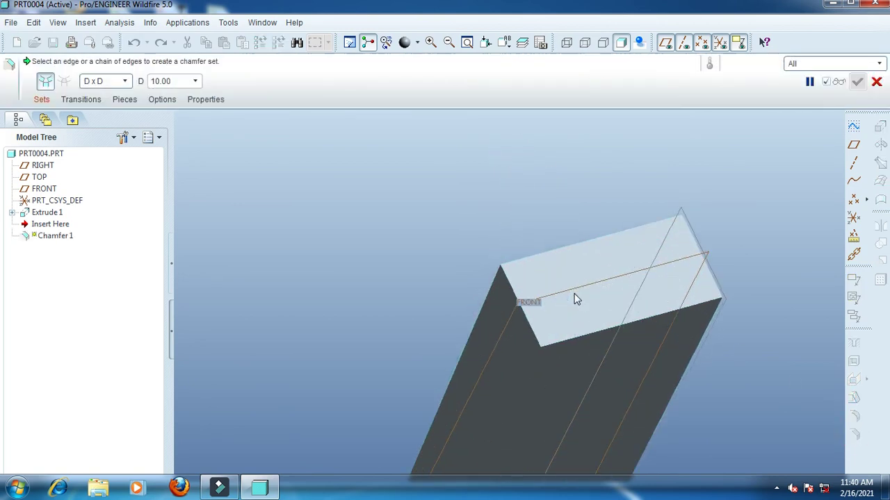
left_click(604, 336)
double_click(645, 353)
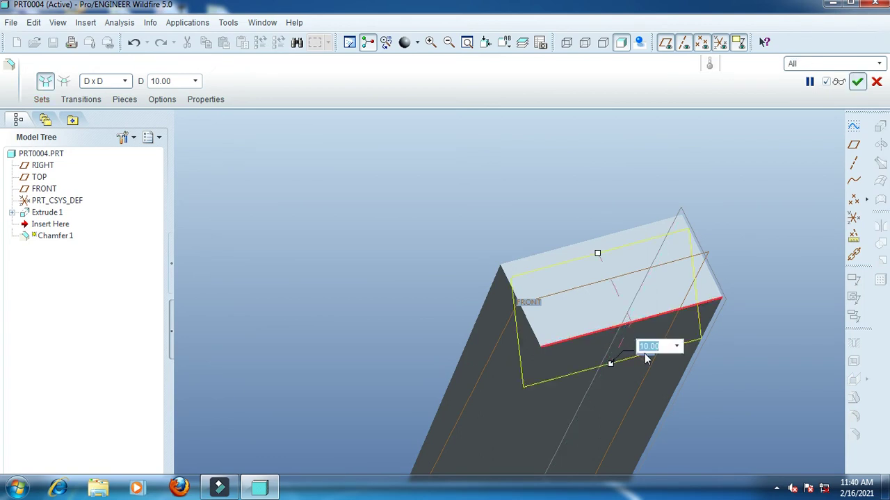
type("2")
key("Return")
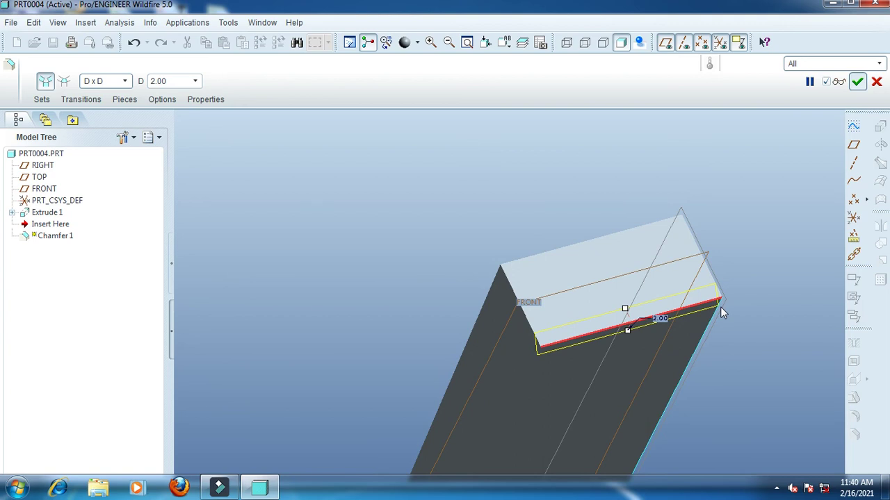
Add the remaining three edges of the wide end face to the 2 mm chamfer and complete the feature
left_click(526, 320)
middle_click_drag(737, 409, 690, 414)
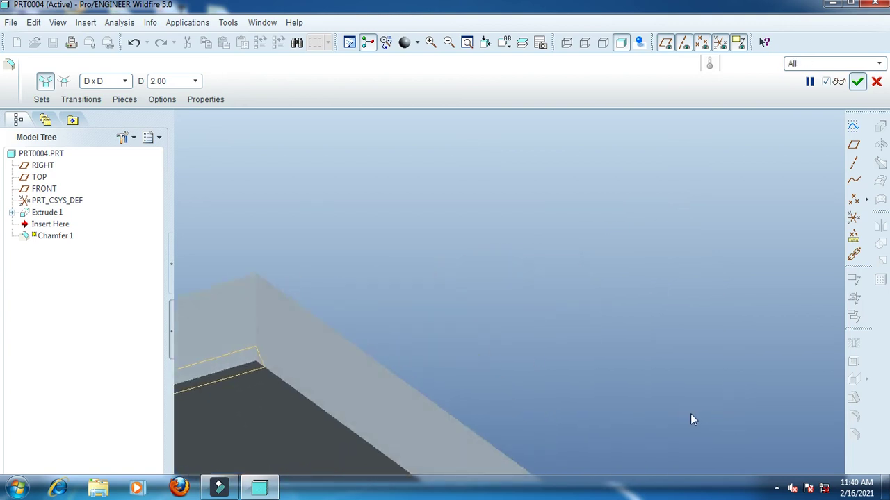
left_click(255, 305)
middle_click_drag(402, 324, 411, 291)
scroll(405, 286, "down", 3)
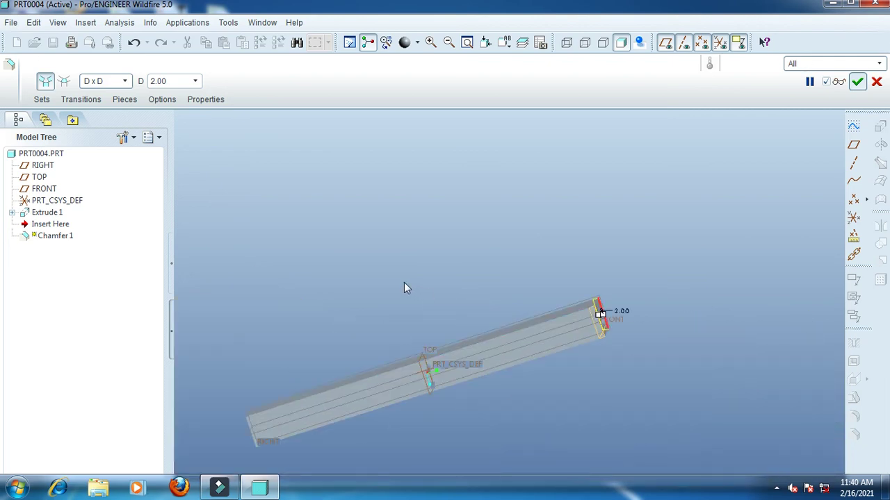
scroll(562, 373, "up", 3)
middle_click_drag(562, 372, 598, 410)
scroll(455, 322, "down", 2)
middle_click_drag(455, 322, 403, 243)
scroll(388, 258, "up", 2)
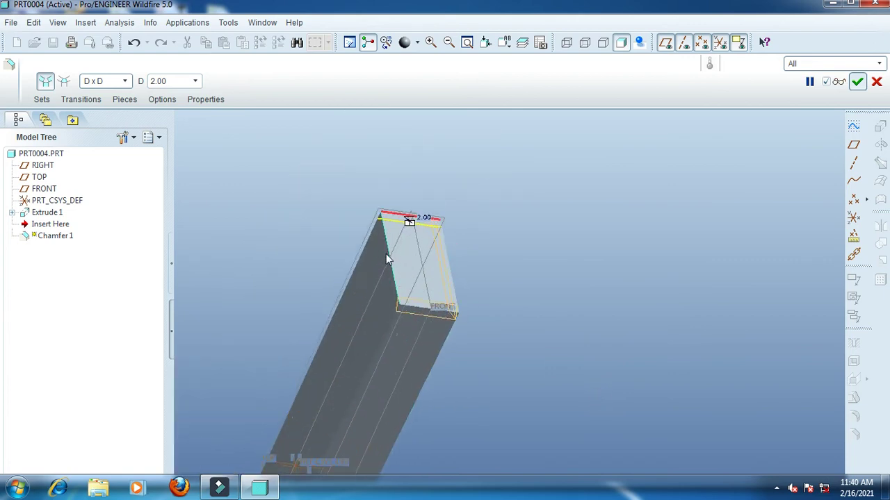
scroll(387, 258, "up", 2)
left_click(396, 278)
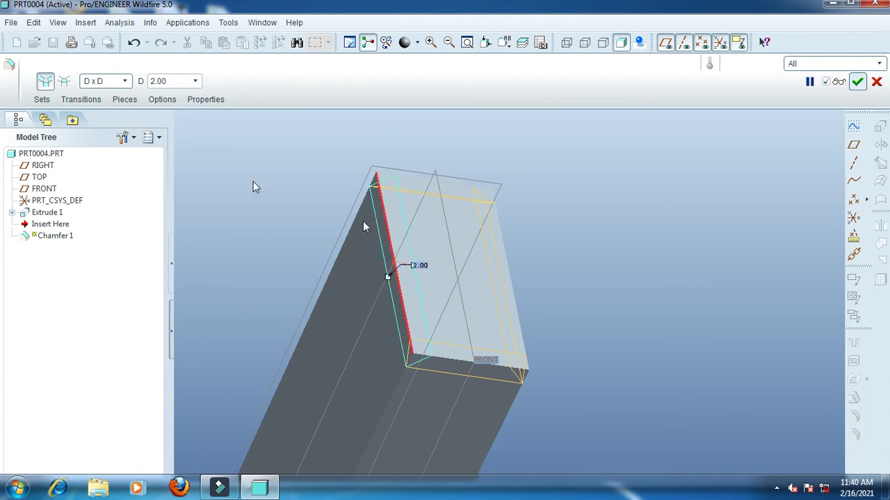
left_click(839, 82)
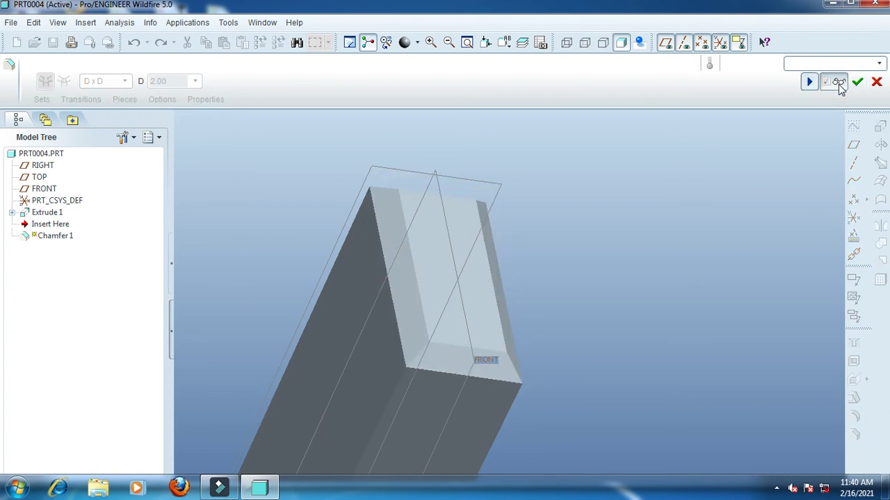
left_click(857, 82)
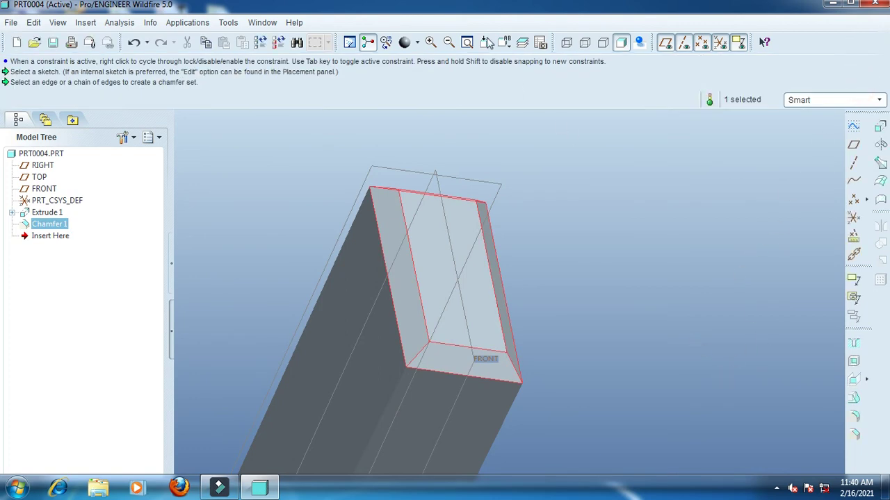
Try to chamfer the edges of the cotter's narrow end face by 2 mm, and undo the attempt
left_click(504, 41)
left_click(525, 109)
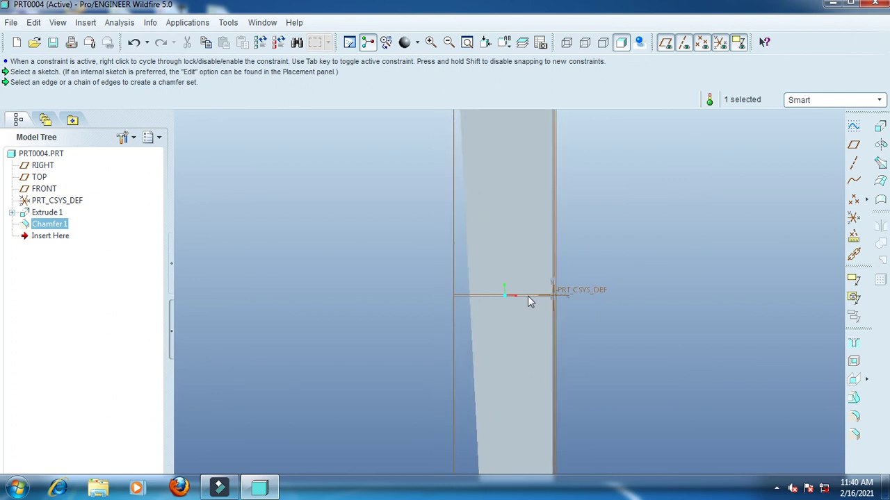
middle_click_drag(590, 373, 543, 365)
scroll(551, 400, "down", 5)
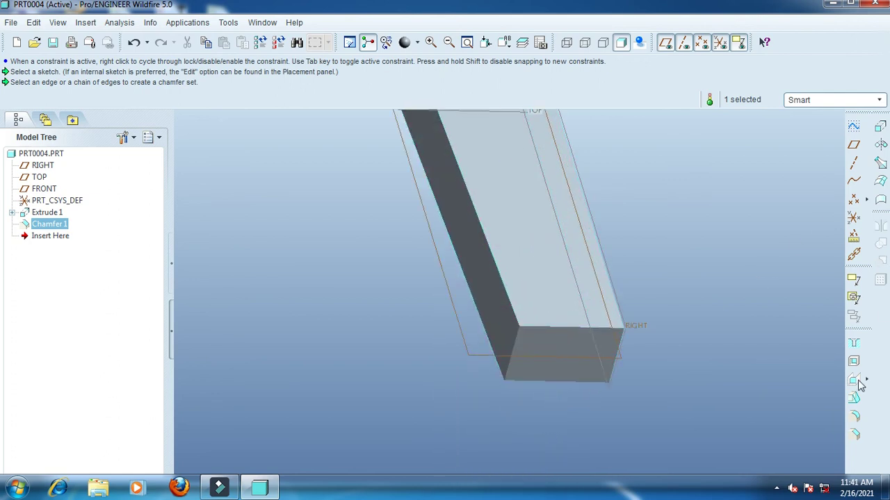
left_click(854, 431)
scroll(516, 316, "down", 1)
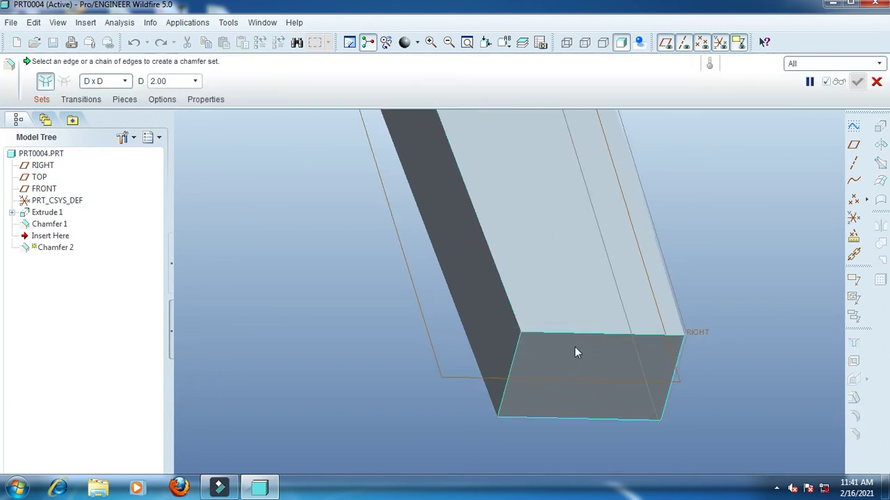
left_click(582, 336)
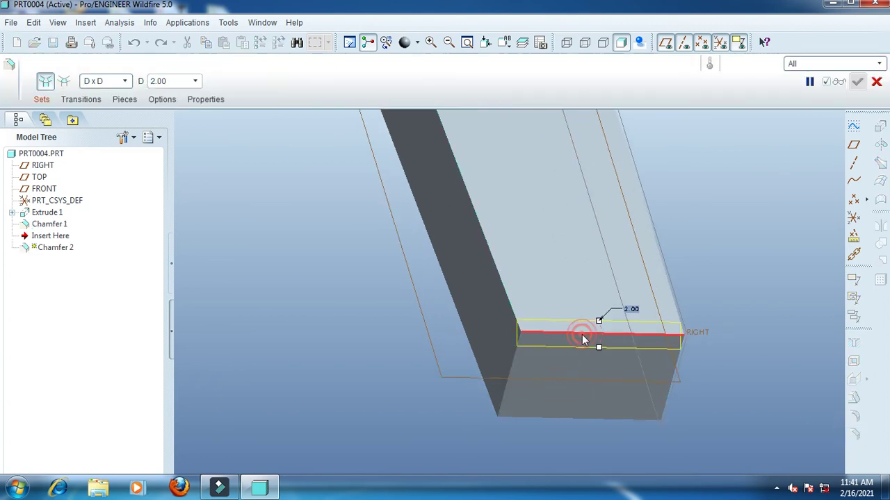
left_click(510, 374)
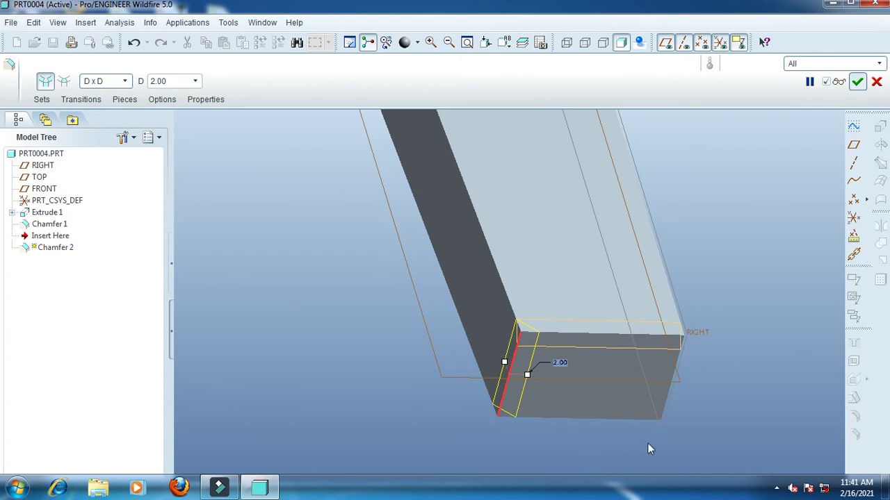
left_click(663, 406, "ctrl")
key("ctrl+d")
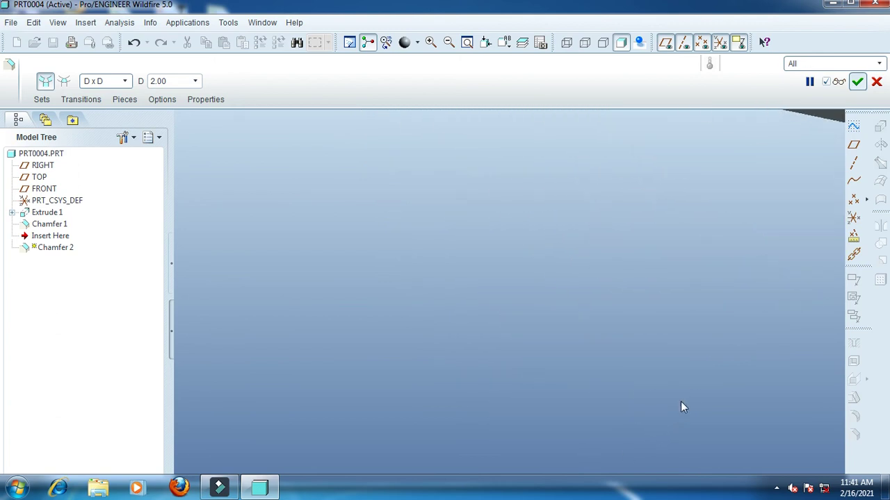
middle_click(634, 312)
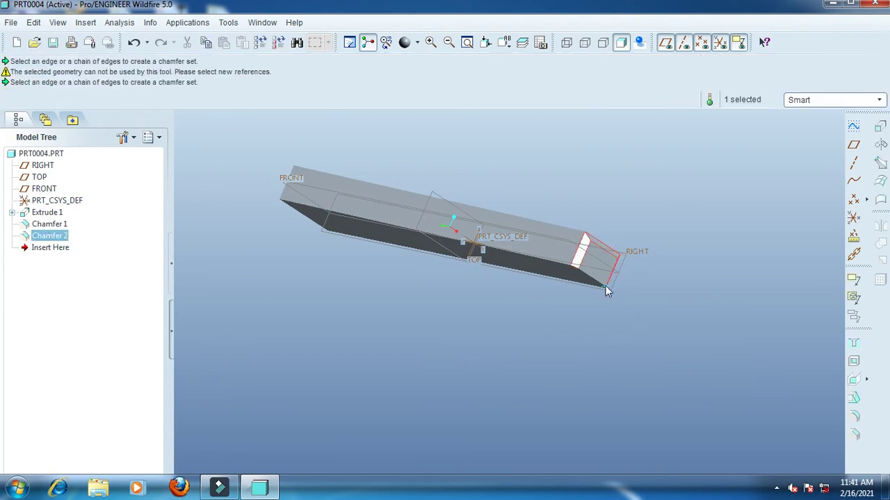
scroll(602, 285, "down", 2)
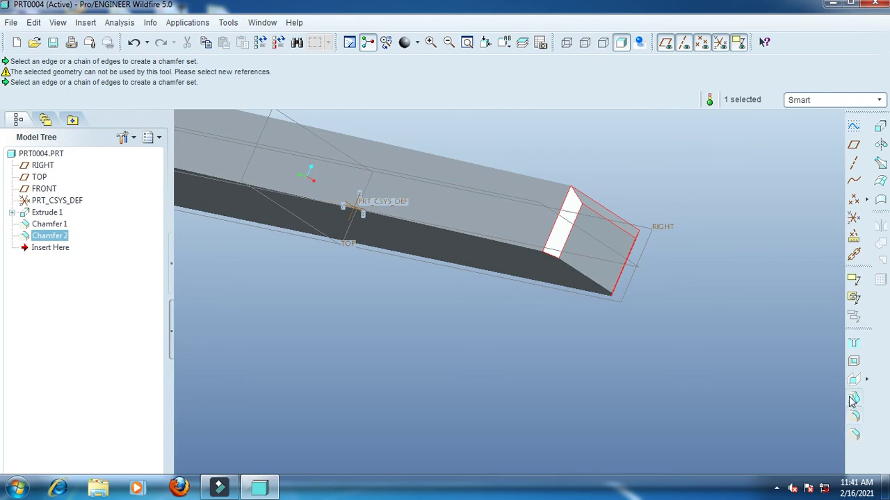
key("ctrl+z")
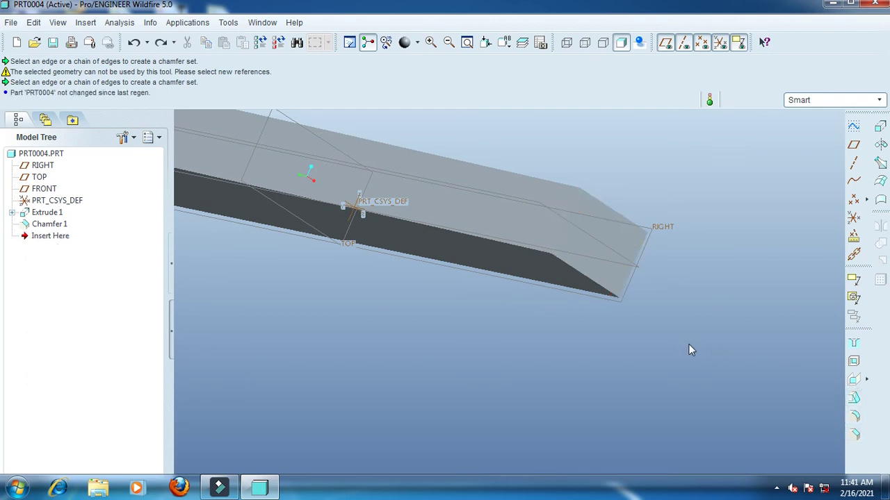
Chamfer all four edges of the cotter's narrow end face with a 2 mm D x D chamfer
left_click(854, 434)
left_click(591, 282)
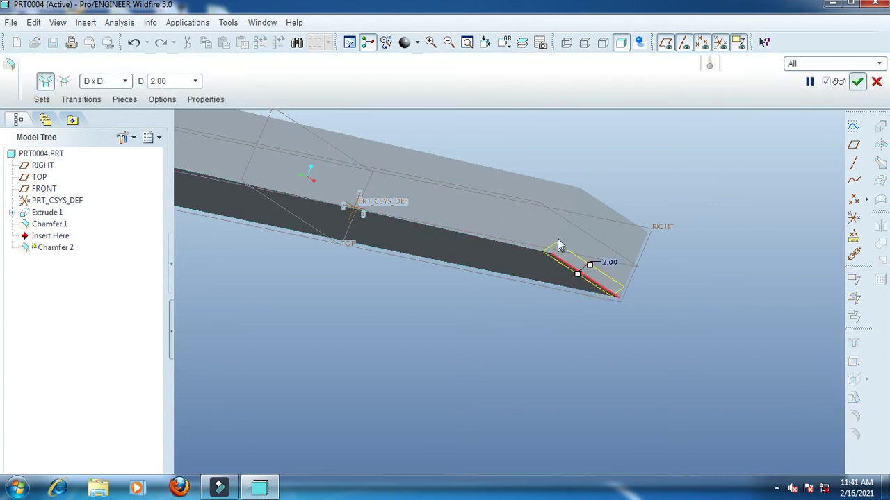
middle_click_drag(563, 235, 526, 323)
left_click(525, 320)
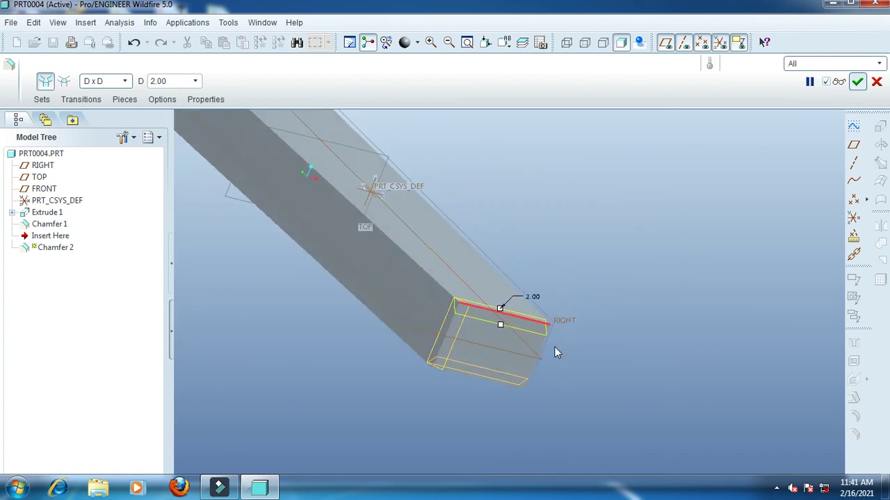
middle_click_drag(568, 345, 531, 332)
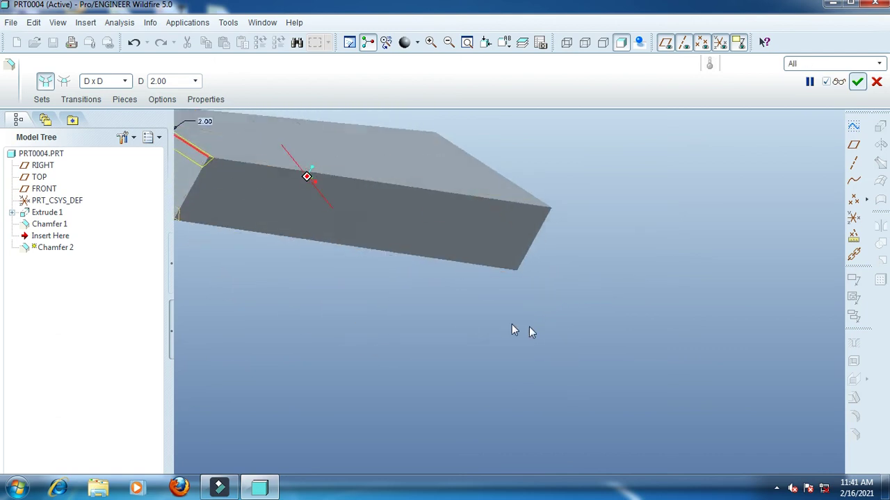
left_click(198, 184)
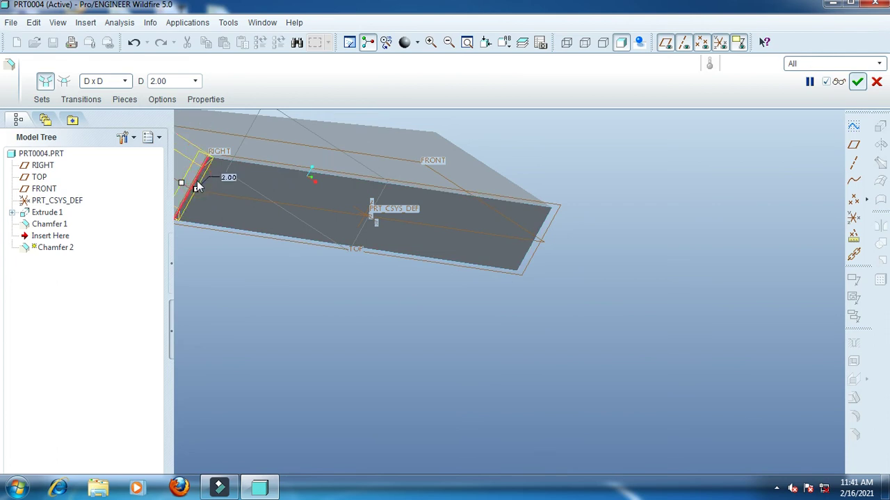
left_click(857, 82)
Examine the chamfers at both ends of the cotter and restore the default orientation
left_click(505, 46)
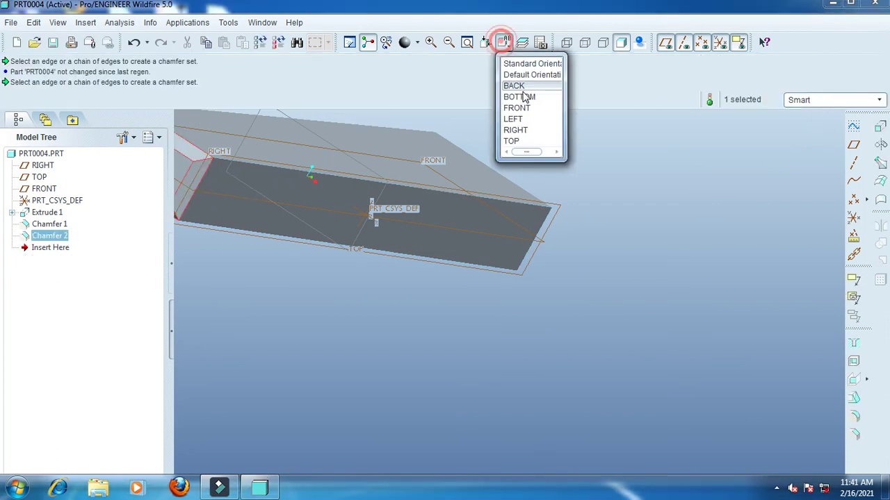
left_click(523, 109)
left_click(467, 44)
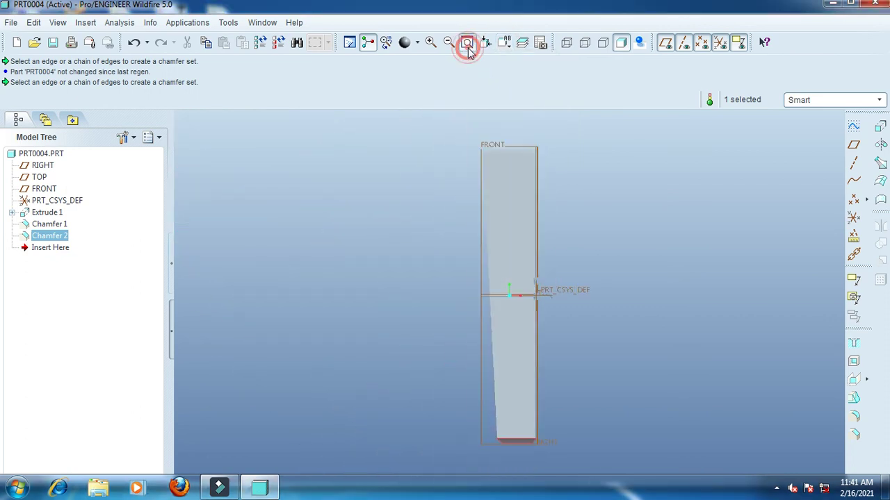
middle_click_drag(575, 203, 532, 229)
scroll(504, 248, "up", 3)
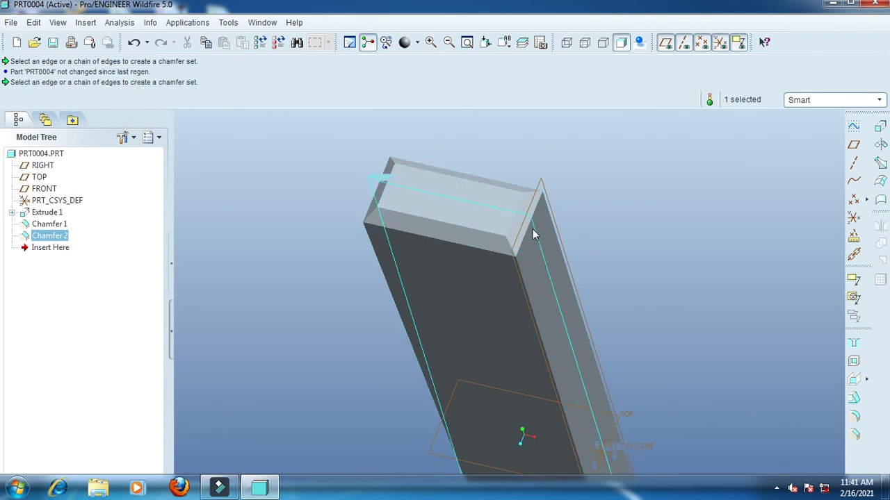
scroll(521, 232, "down", 5)
mouse_move(605, 327)
middle_mouse_down()
mouse_move(570, 244)
mouse_move(561, 370)
middle_mouse_up()
scroll(558, 366, "up", 4)
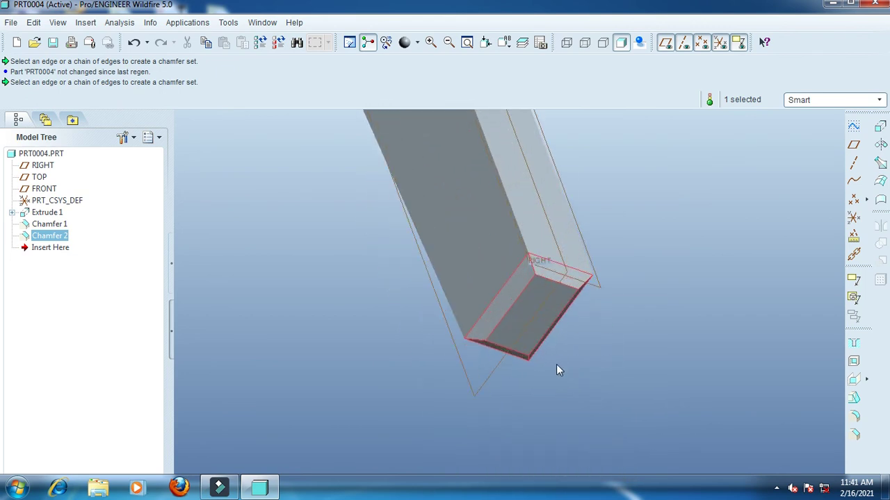
left_click(506, 42)
left_click(515, 74)
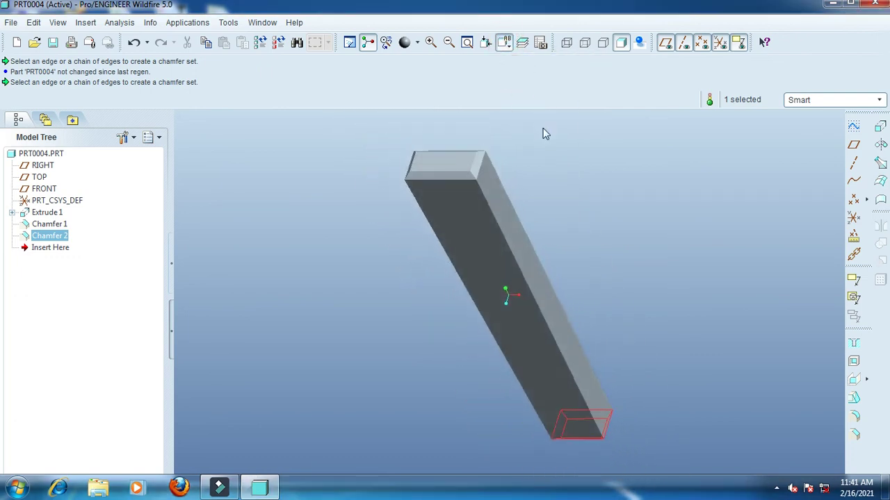
Save a copy of the finished cotter part under the name g4 and close its window
left_click(584, 219)
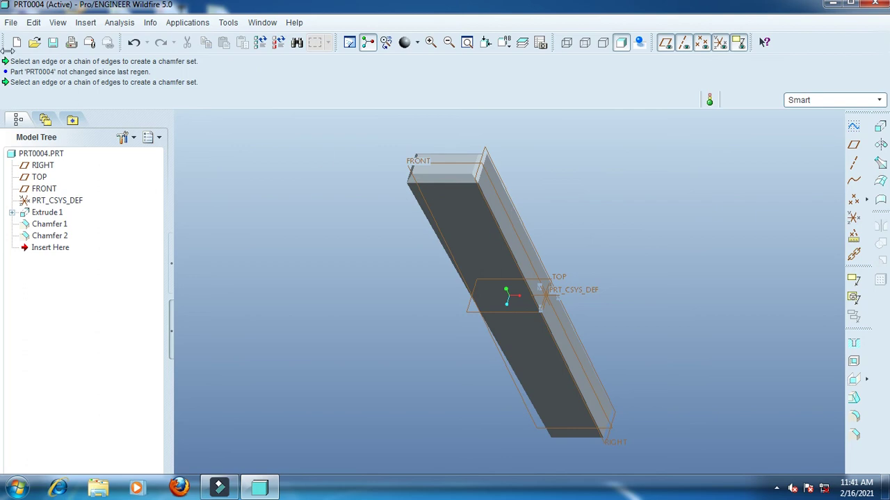
left_click(13, 23)
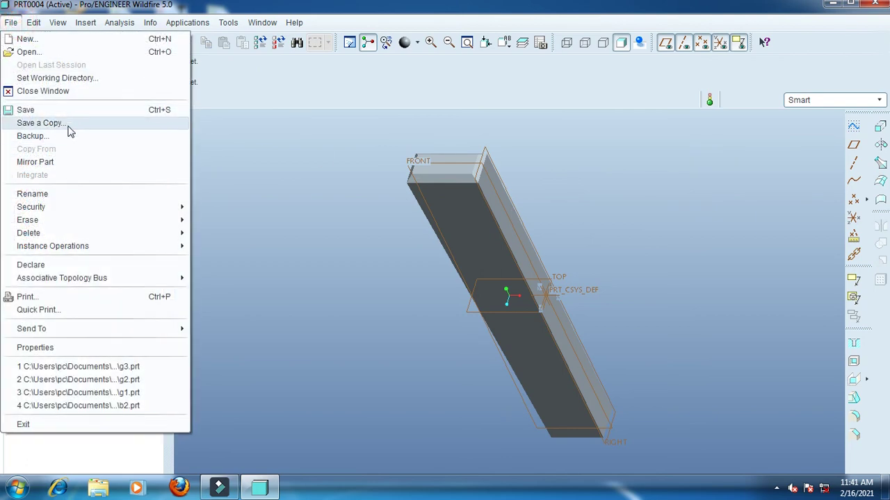
left_click(69, 128)
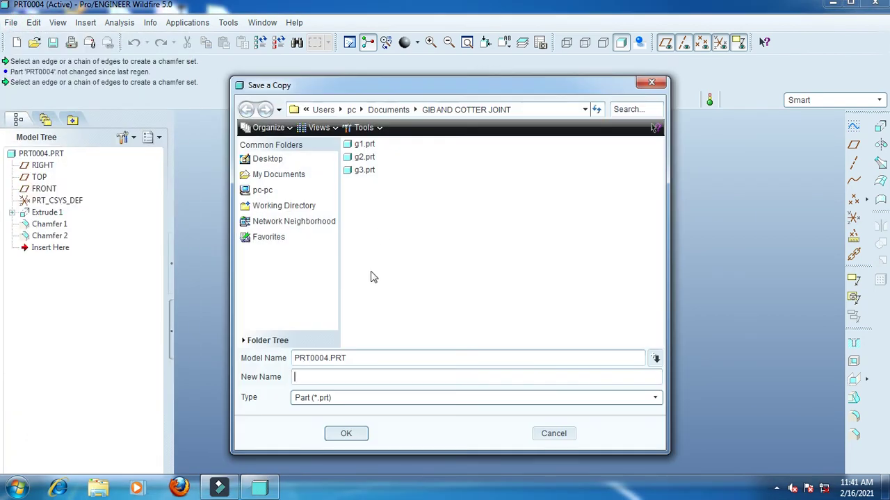
left_click(352, 436)
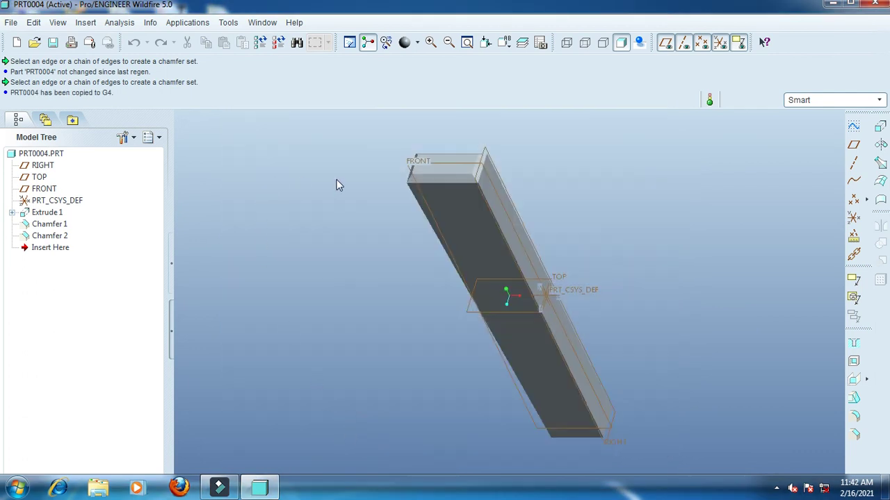
left_click(263, 22)
left_click(270, 65)
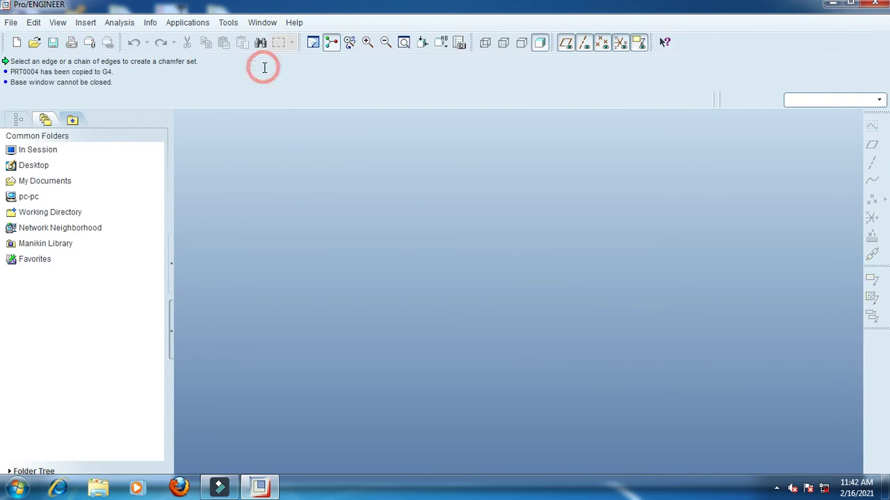
Create a new design assembly named asm0003 with the mmns_asm_design template instead of the default one
left_click(14, 22)
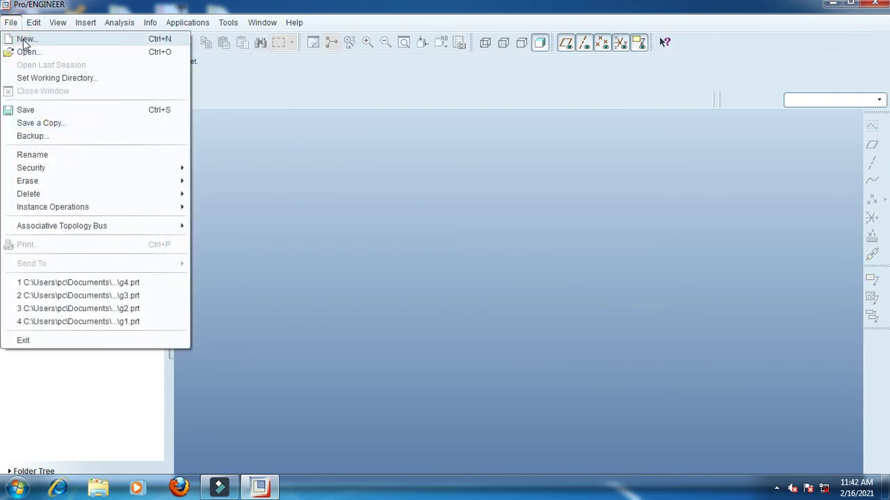
left_click(25, 39)
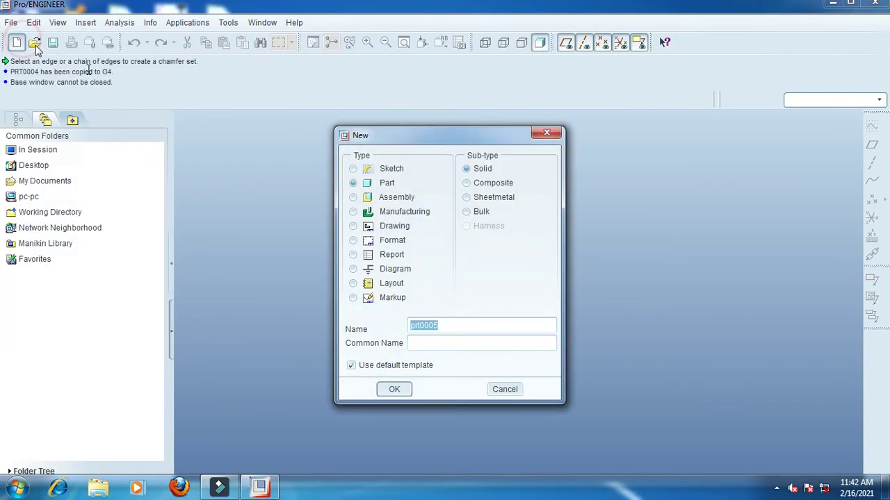
left_click(354, 197)
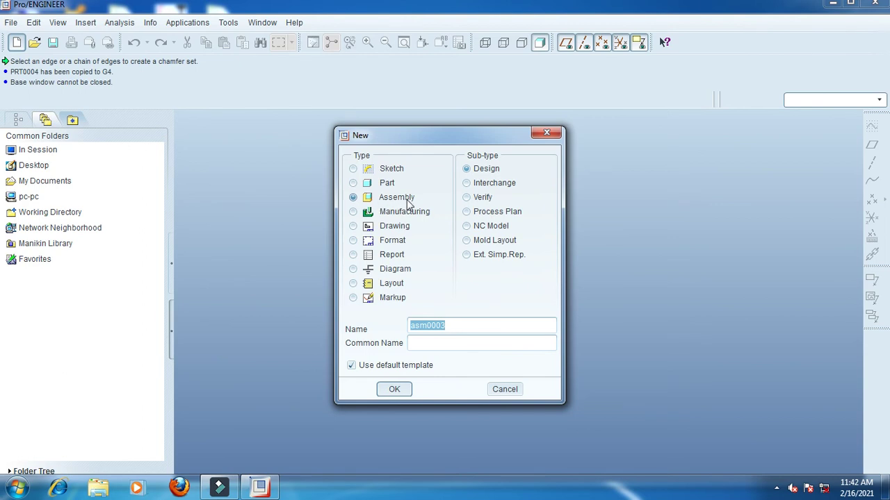
left_click(351, 367)
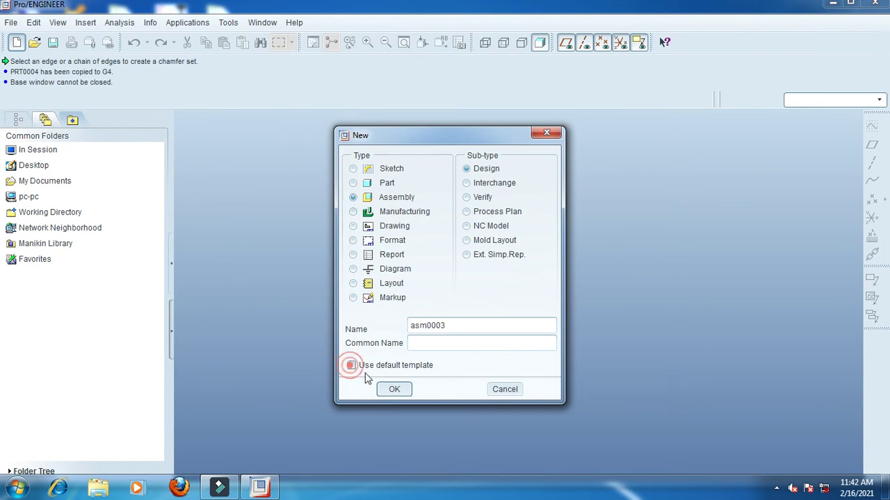
left_click(395, 389)
left_click(410, 205)
left_click(384, 377)
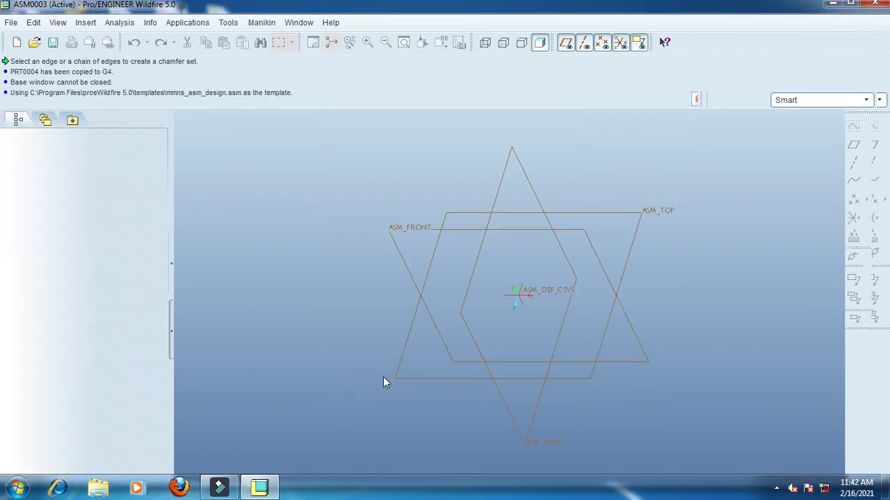
Assemble g1.prt as the first component and fix it with the Default constraint
left_click(853, 325)
left_click(316, 162)
left_click(547, 416)
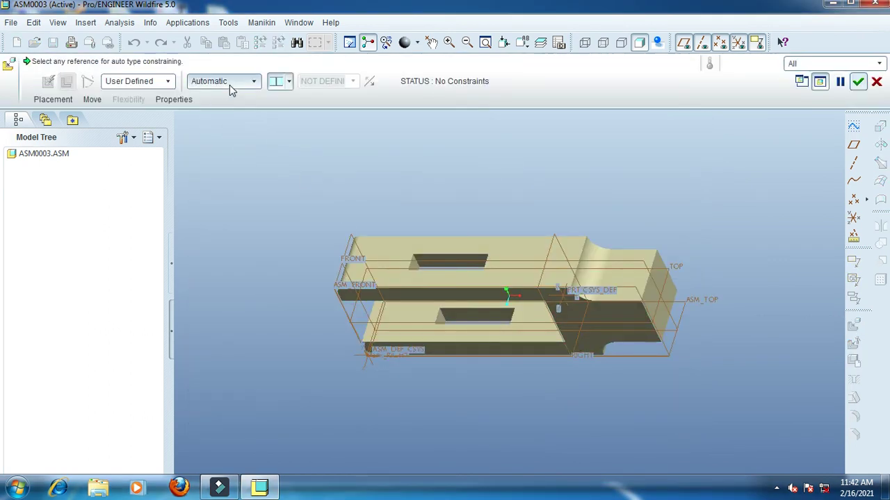
left_click(230, 84)
left_click(237, 215)
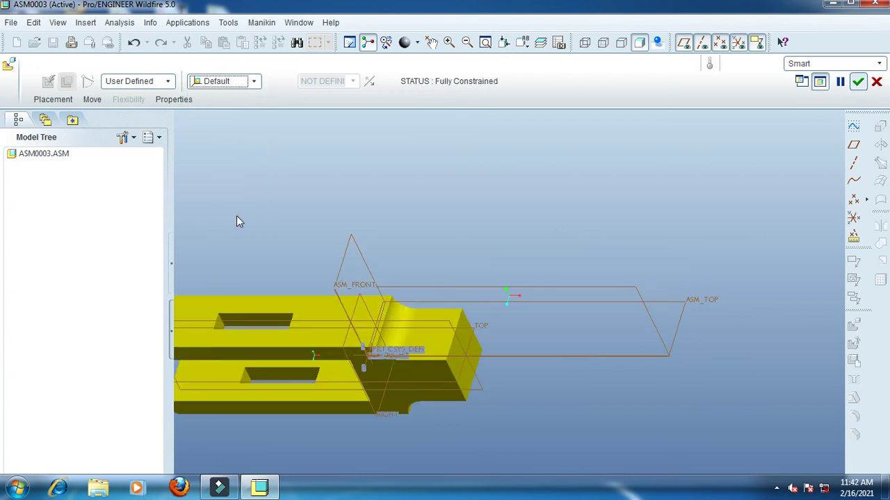
left_click(858, 81)
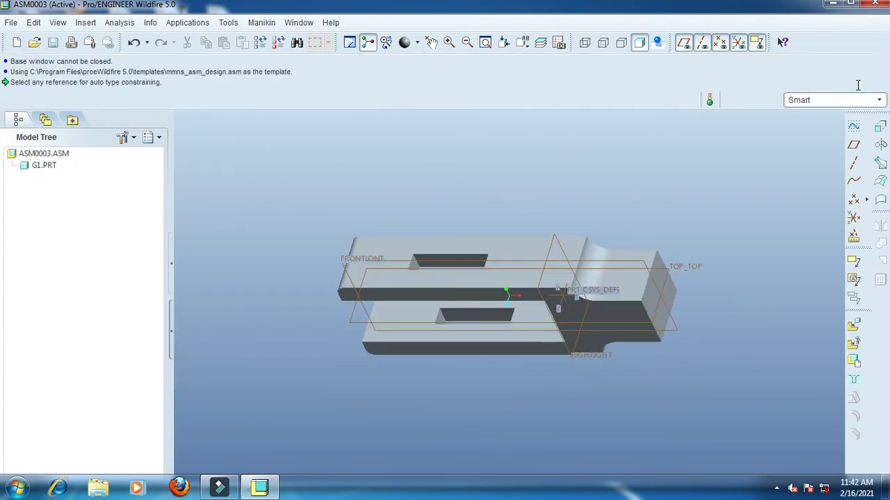
Bring g2.prt into the assembly as the second component, ready for constraining
left_click(854, 327)
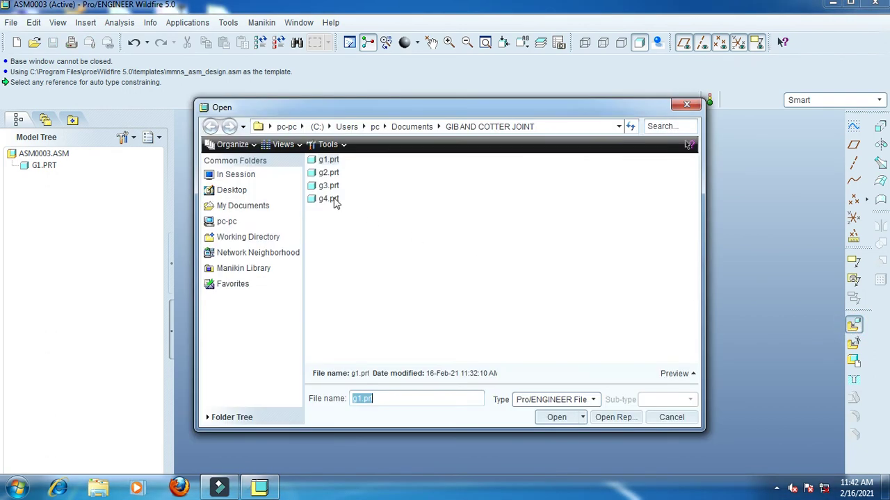
left_click(330, 173)
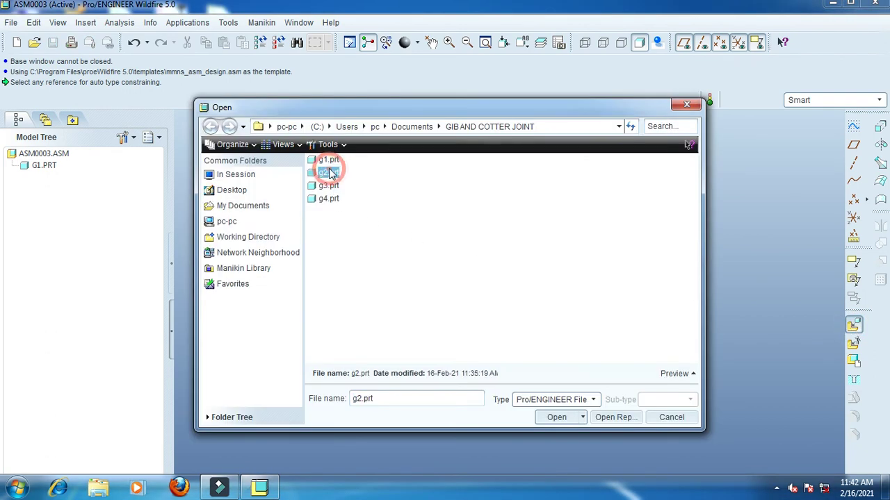
left_click(566, 417)
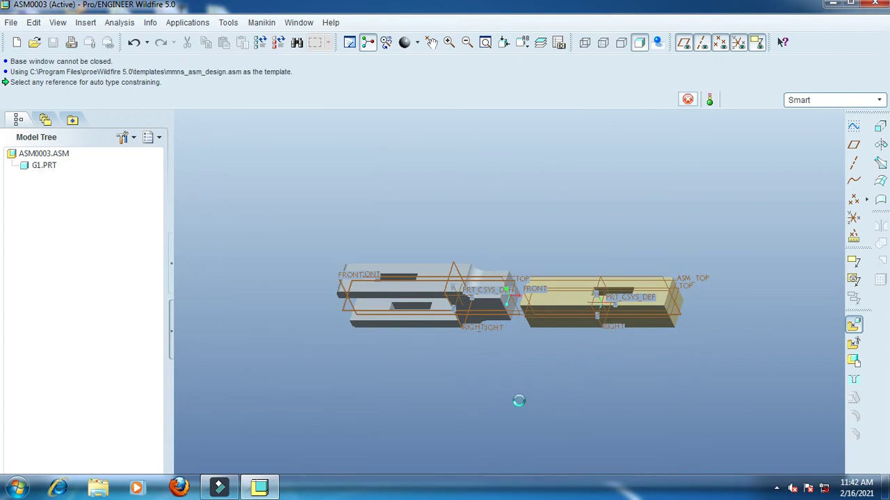
left_click(520, 45)
left_click(542, 108)
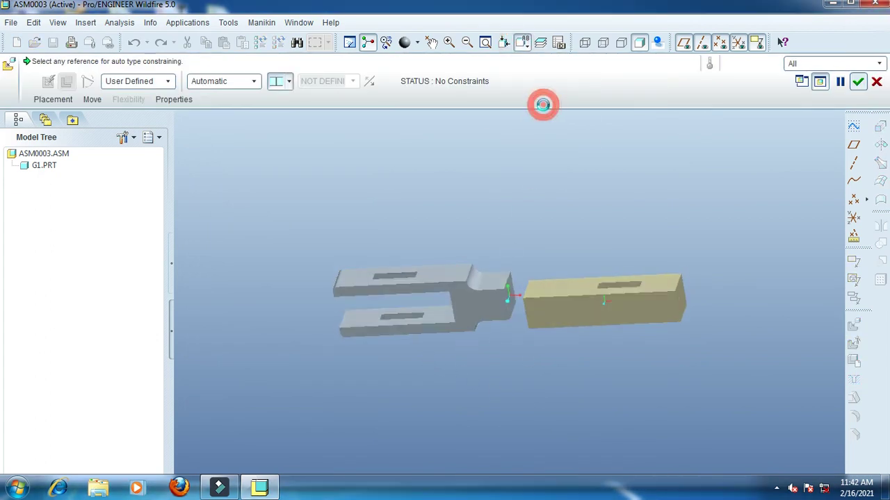
Align the FRONT datum plane of g2 with the FRONT datum plane of g1
middle_click_drag(566, 358, 554, 365)
scroll(555, 284, "down", 10)
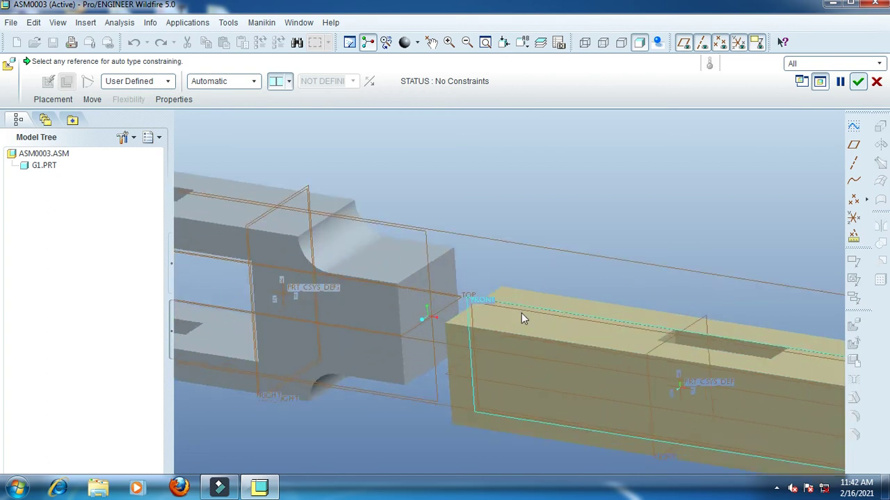
left_click(411, 286)
scroll(412, 285, "up", 8)
scroll(415, 285, "up", 5)
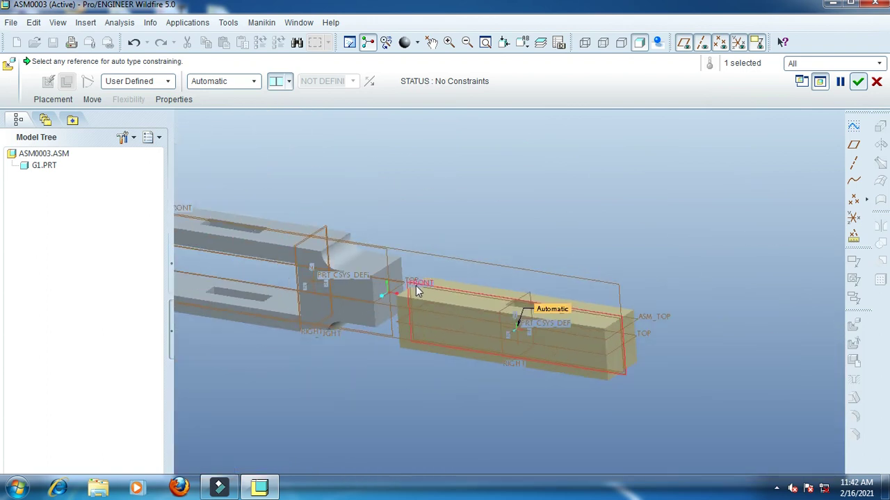
scroll(237, 231, "down", 1)
scroll(237, 231, "down", 8)
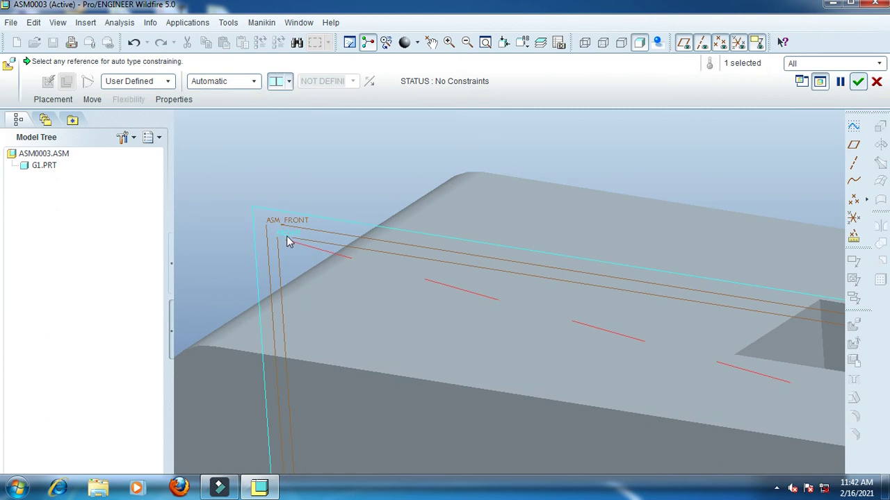
left_click(288, 233)
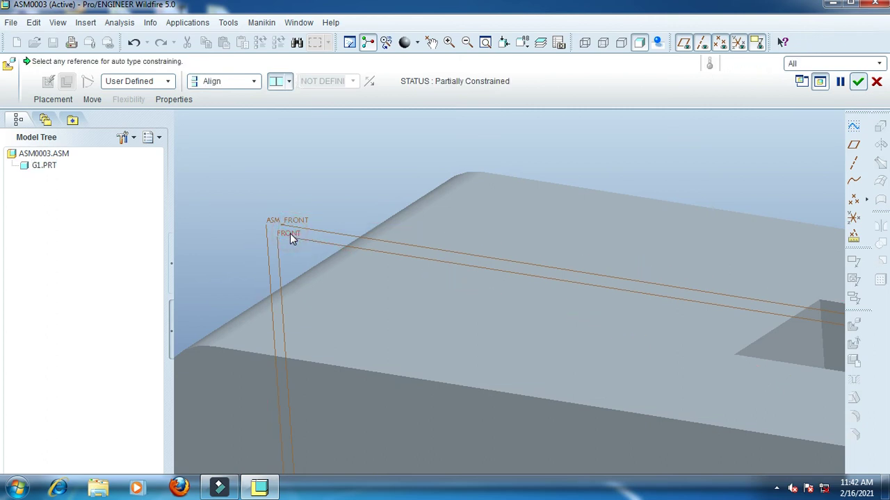
Align the TOP datum plane of g2 with the TOP datum plane of g1
scroll(289, 233, "up", 10)
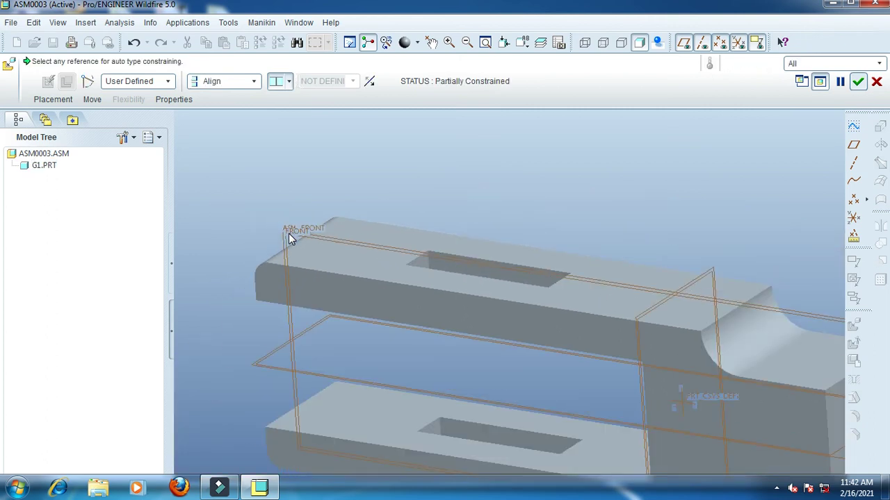
scroll(540, 298, "down", 10)
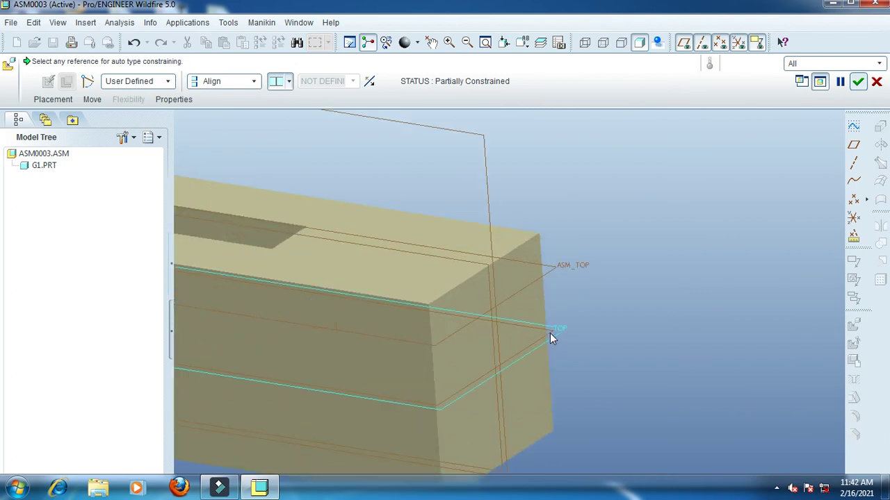
left_click(550, 333)
scroll(552, 333, "up", 5)
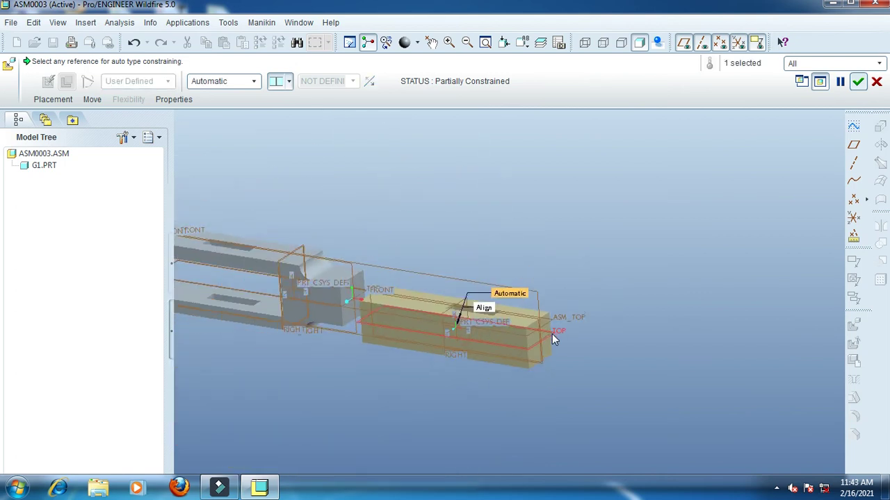
scroll(325, 306, "down", 6)
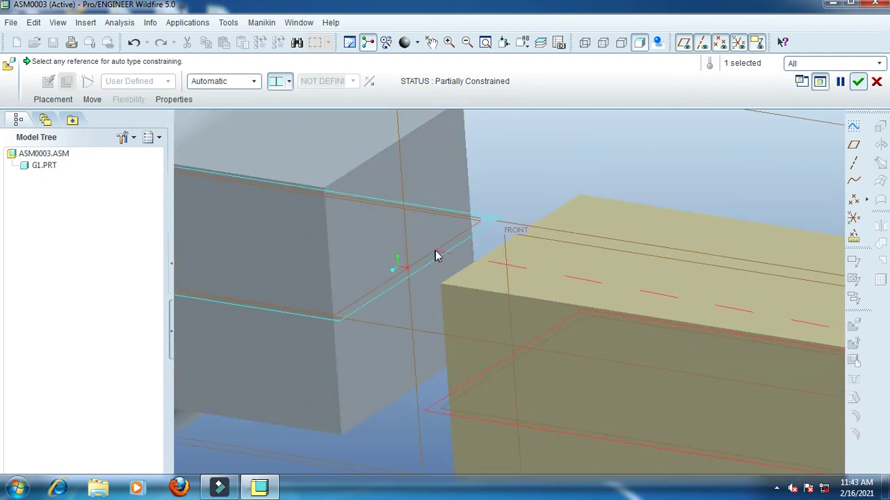
left_click(435, 253)
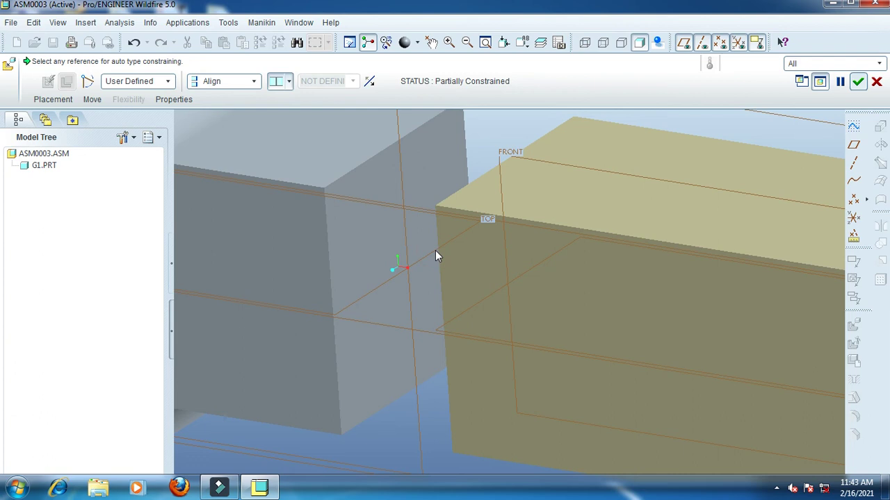
Mate the end face of g2 nearest its slot with the inner face of g1's fork at an offset of 0
scroll(435, 256, "up", 8)
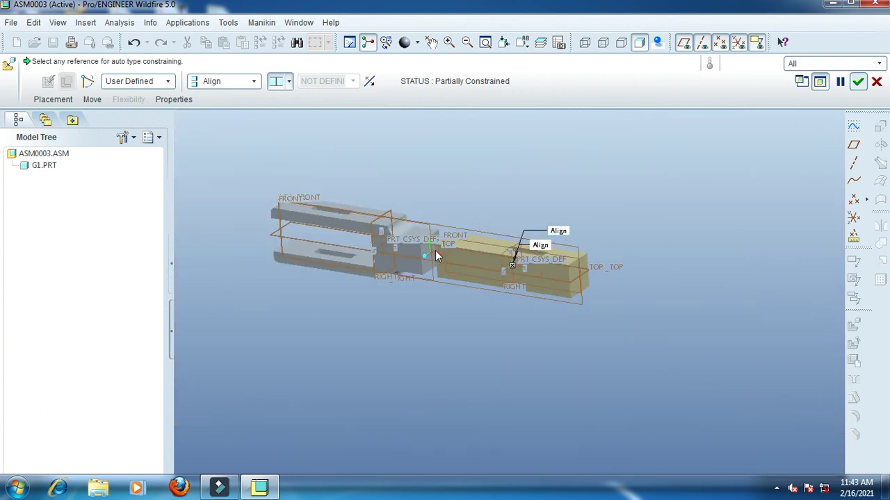
scroll(558, 302, "down", 8)
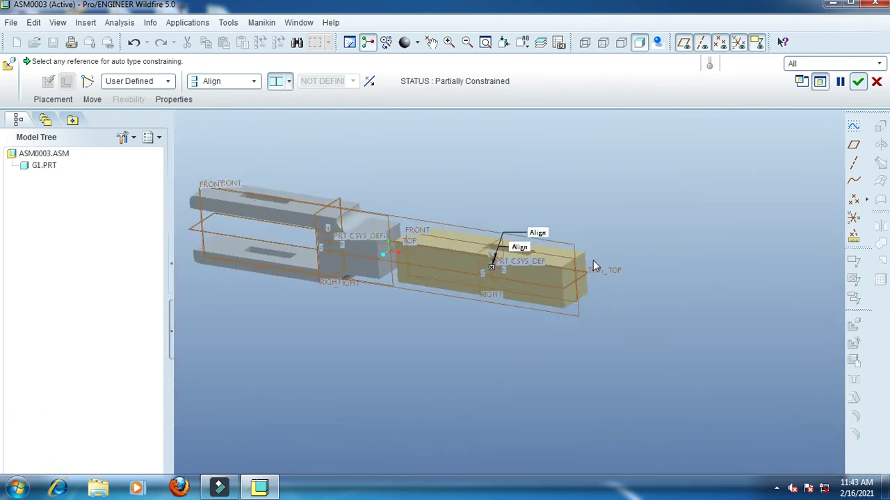
left_click(480, 308)
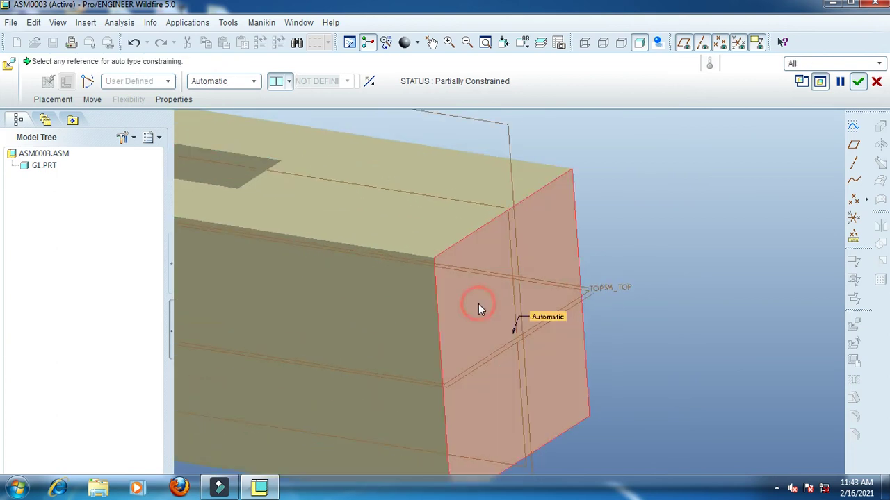
scroll(480, 308, "up", 8)
scroll(478, 303, "up", 5)
middle_click_drag(384, 326, 413, 324)
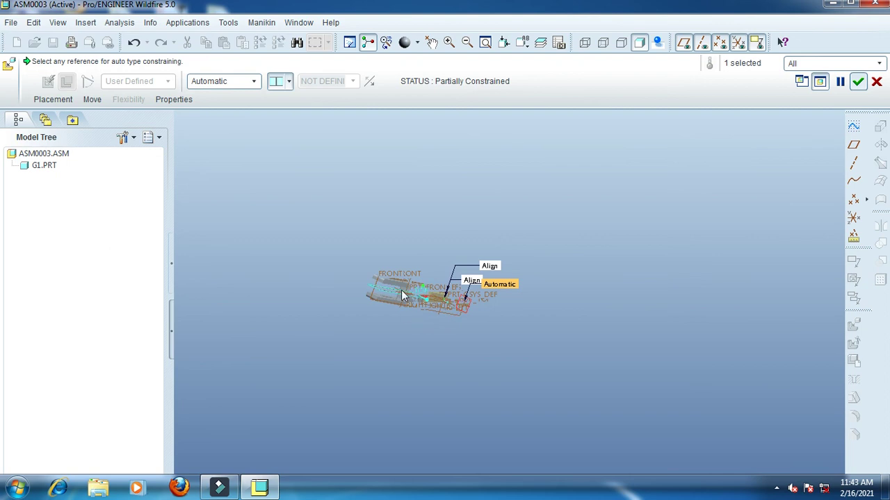
scroll(407, 296, "down", 10)
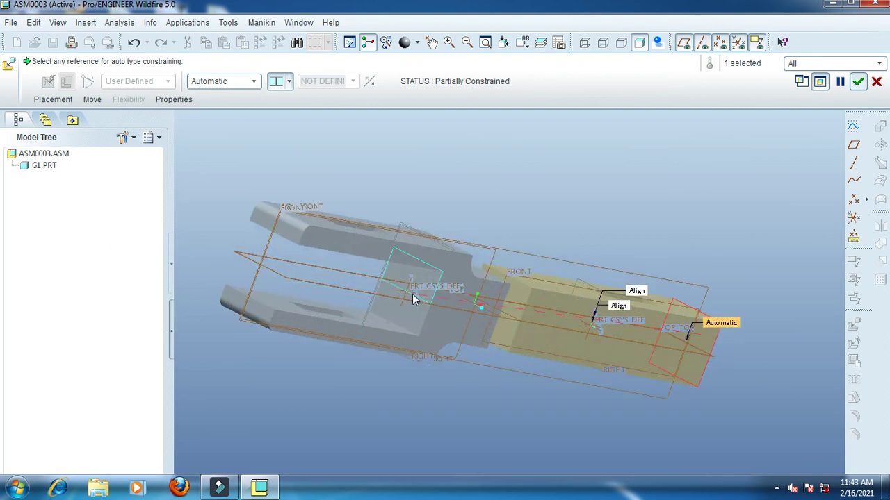
left_click(402, 270)
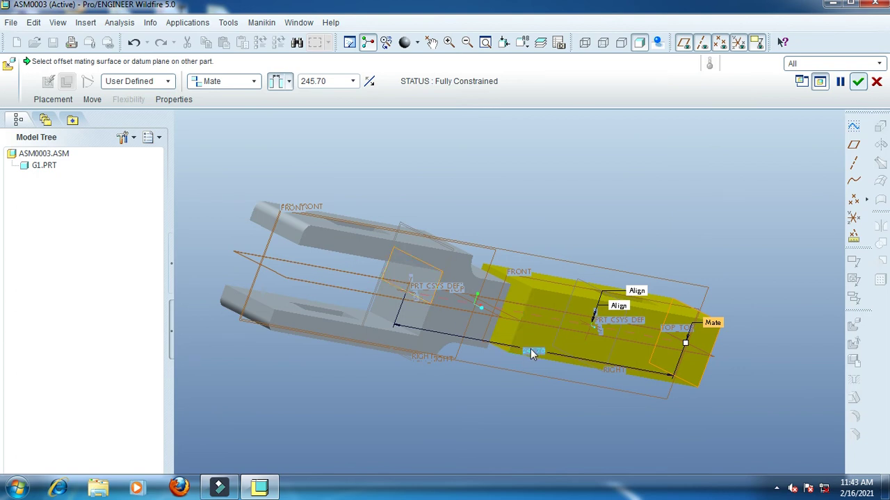
type("0")
key("Return")
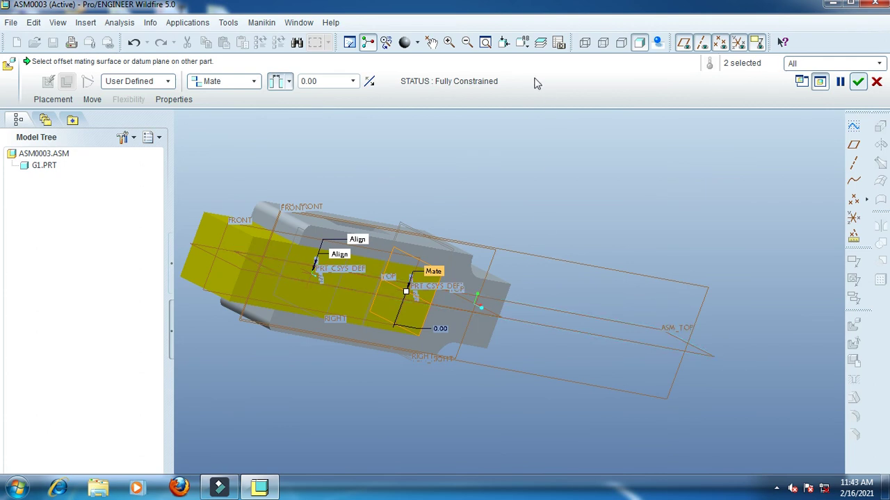
Check the seating of g2 between the fork arms of g1 and complete its placement
left_click(522, 40)
left_click(539, 109)
middle_click_drag(480, 331, 413, 401)
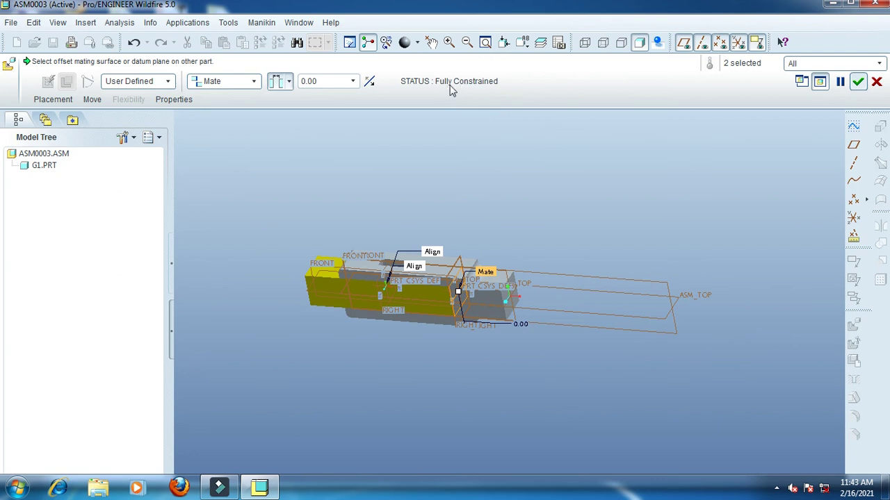
left_click(859, 82)
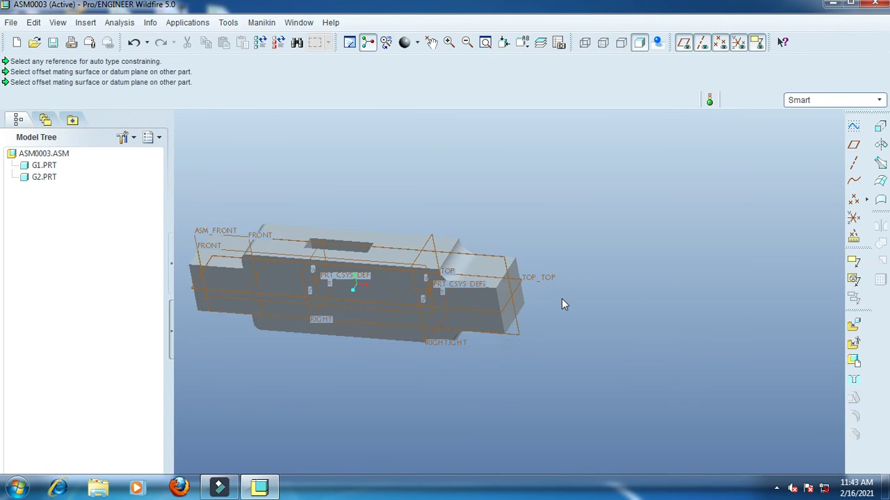
Add g3.prt to the assembly as a component and align its FRONT datum plane with ASM_FRONT
scroll(562, 298, "down", 2)
scroll(487, 309, "up", 2)
left_click(853, 326)
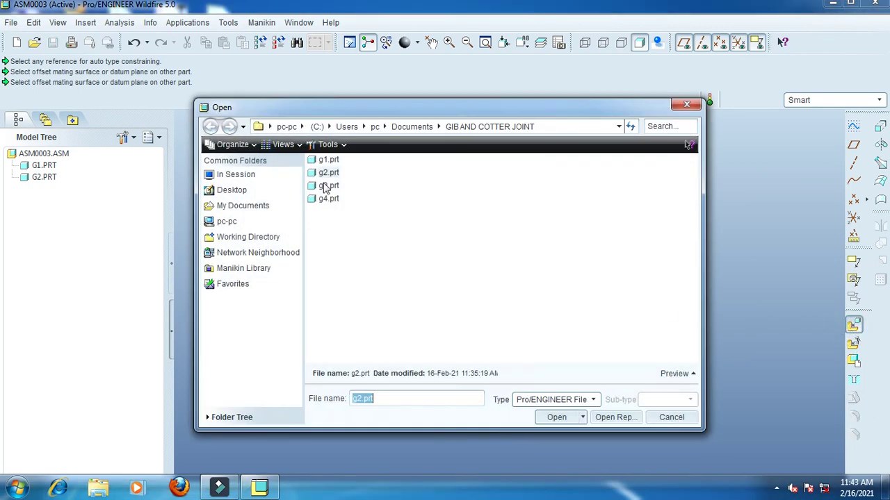
left_click(327, 186)
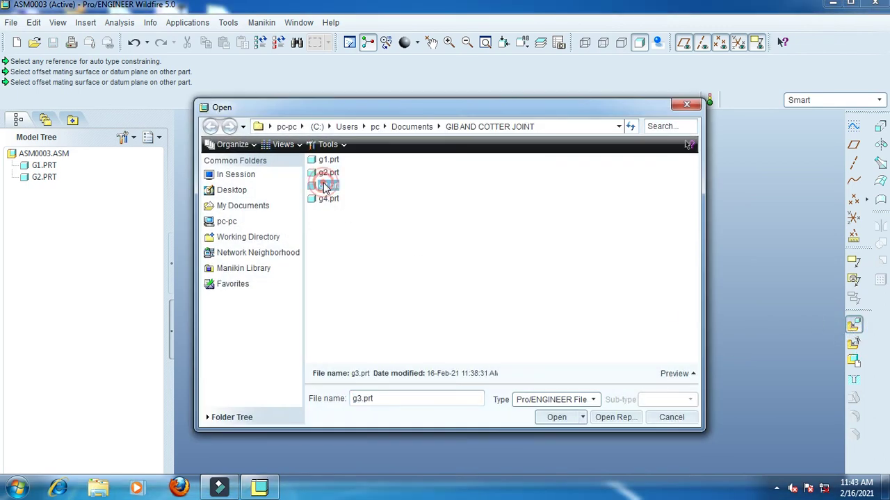
left_click(676, 374)
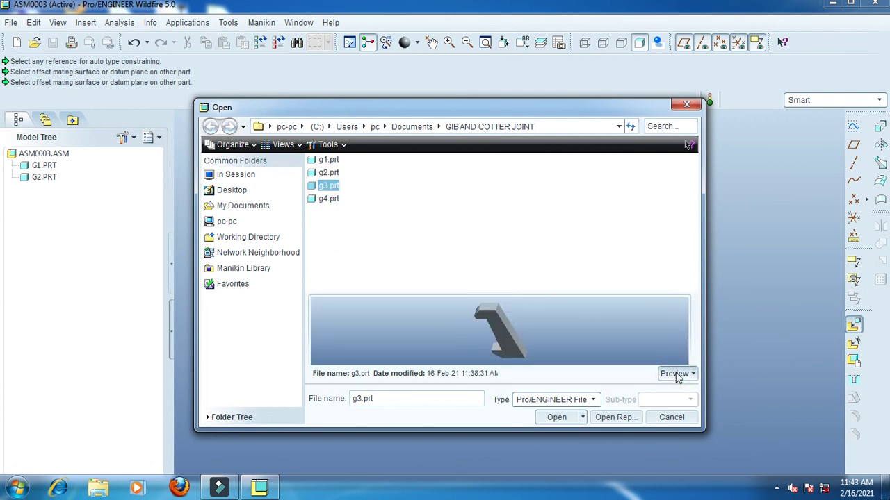
left_click(566, 419)
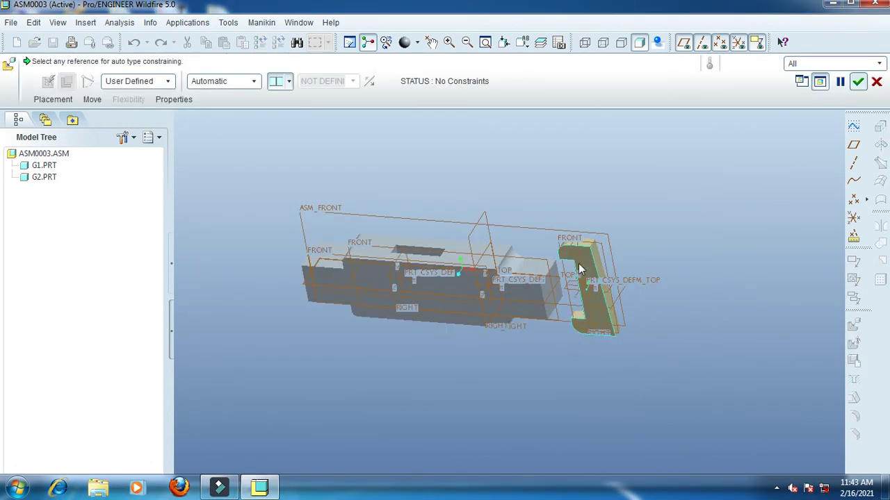
left_click(568, 237)
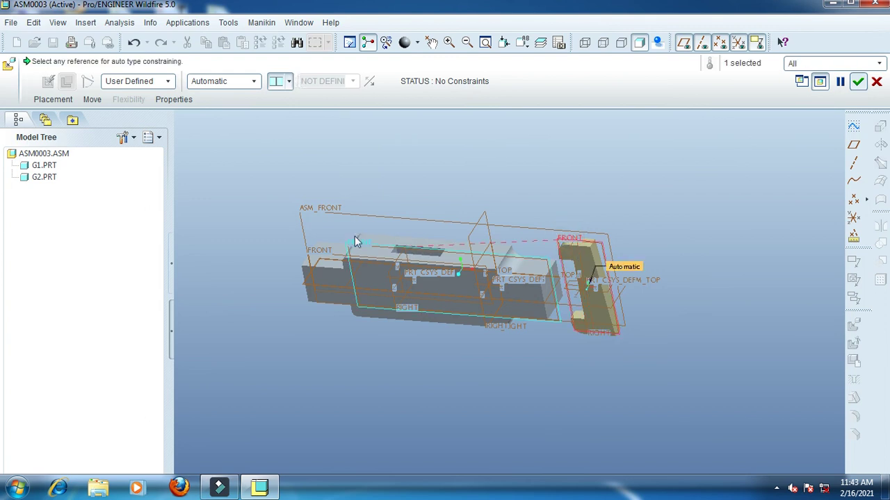
left_click(316, 209)
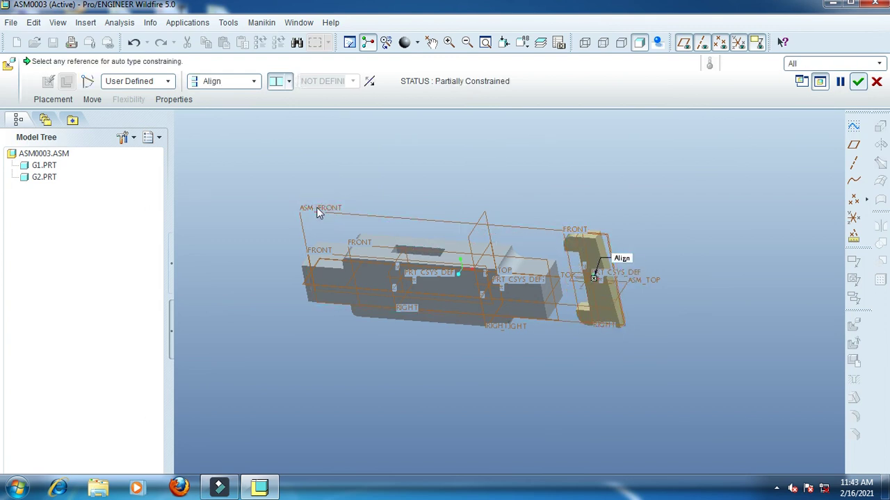
Align the TOP datum plane of g3 with the TOP datum plane of g1
scroll(618, 292, "down", 10)
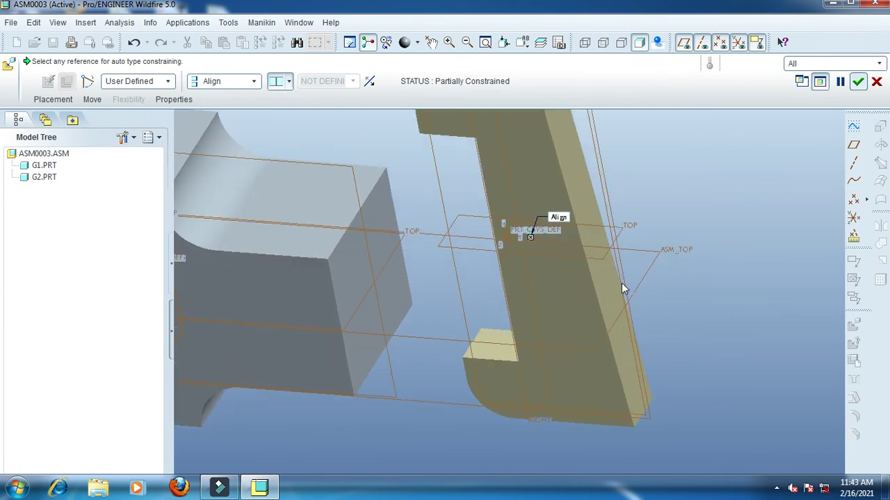
left_click(632, 192)
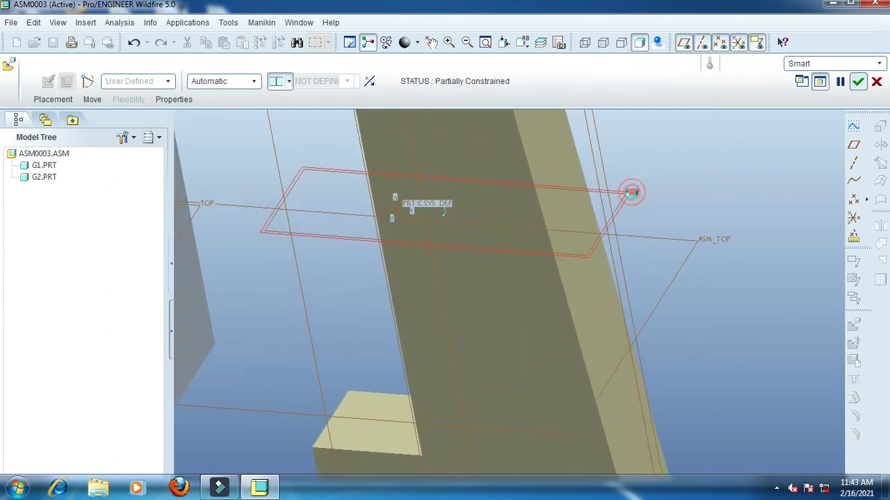
scroll(615, 205, "up", 5)
scroll(521, 209, "down", 4)
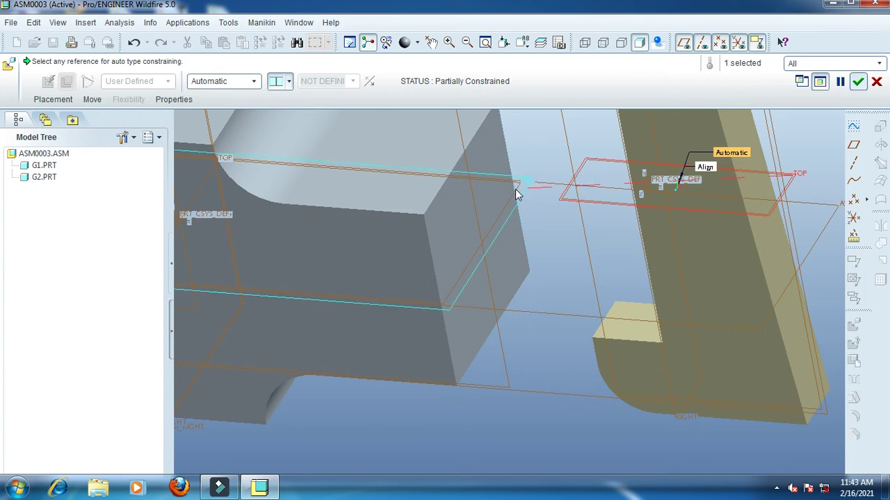
left_click(516, 192)
scroll(539, 292, "up", 4)
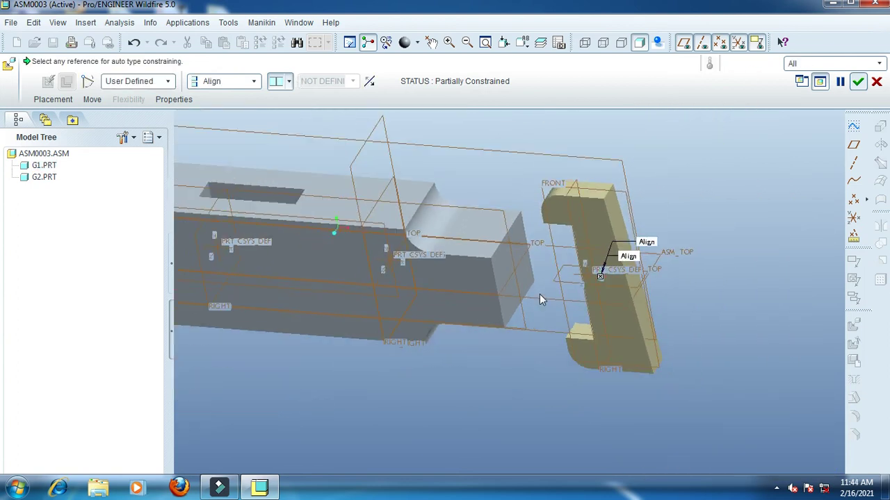
Mate the inner flat face of g3 between its two heads with the slot end face of g1 nearest the fork's open end
scroll(539, 299, "up", 3)
middle_click_drag(577, 374, 641, 349)
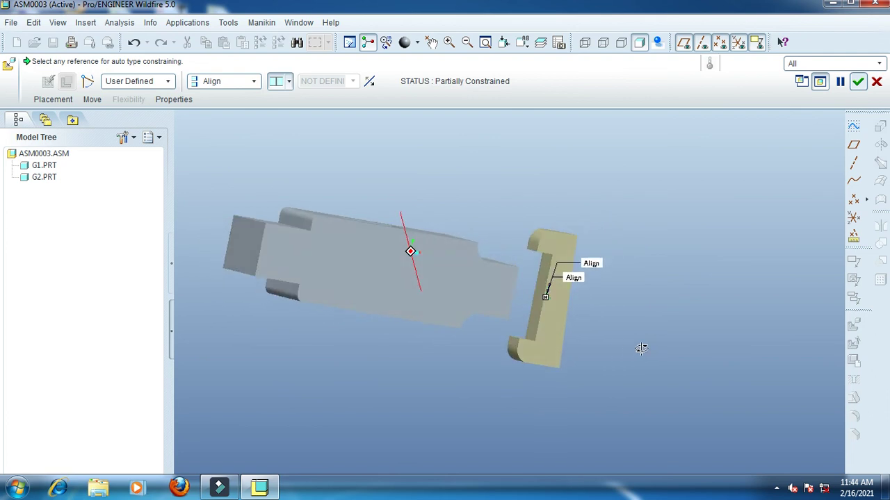
scroll(541, 285, "down", 4)
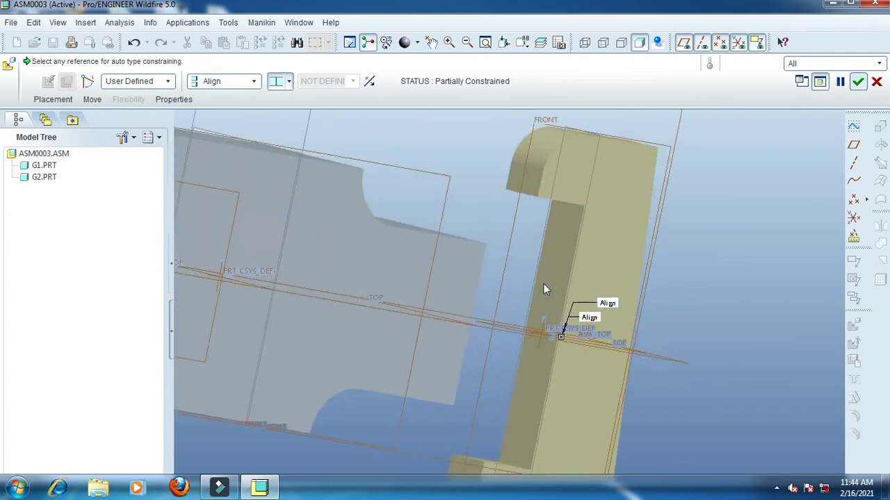
scroll(543, 283, "down", 2)
left_click(563, 239)
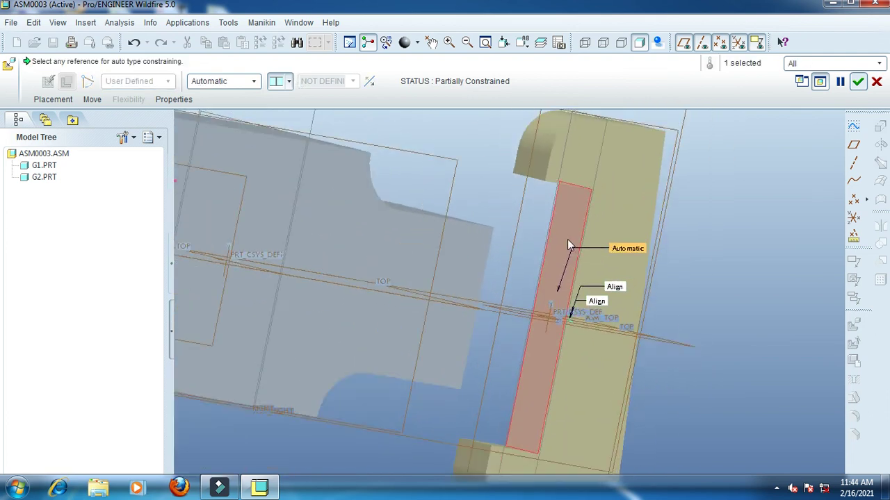
scroll(567, 240, "up", 3)
scroll(549, 254, "up", 1)
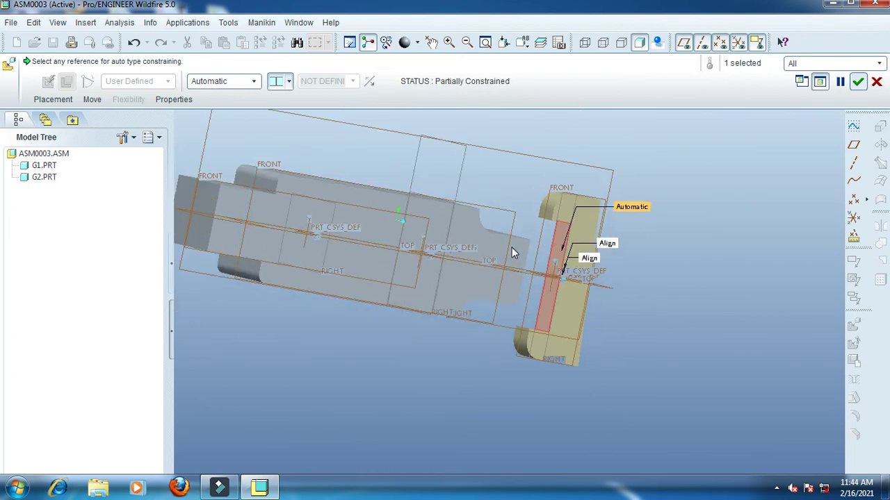
mouse_move(437, 314)
middle_mouse_down()
mouse_move(368, 304)
mouse_move(354, 319)
middle_mouse_up()
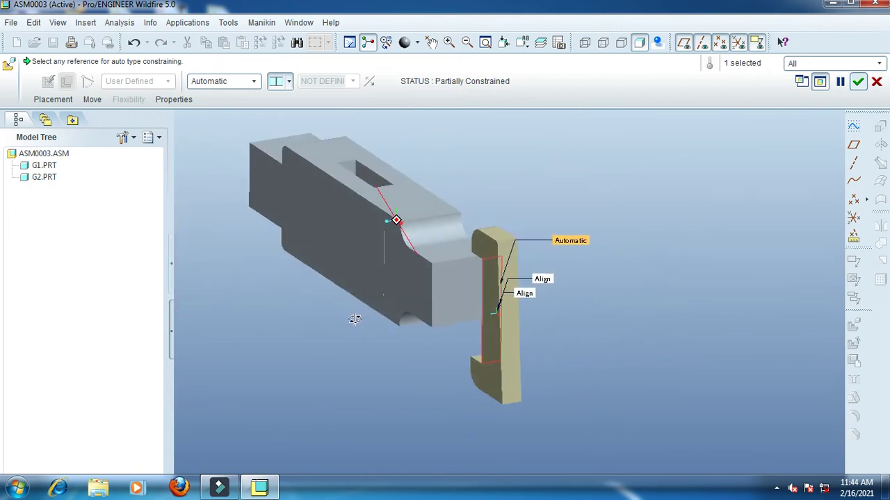
scroll(343, 154, "down", 5)
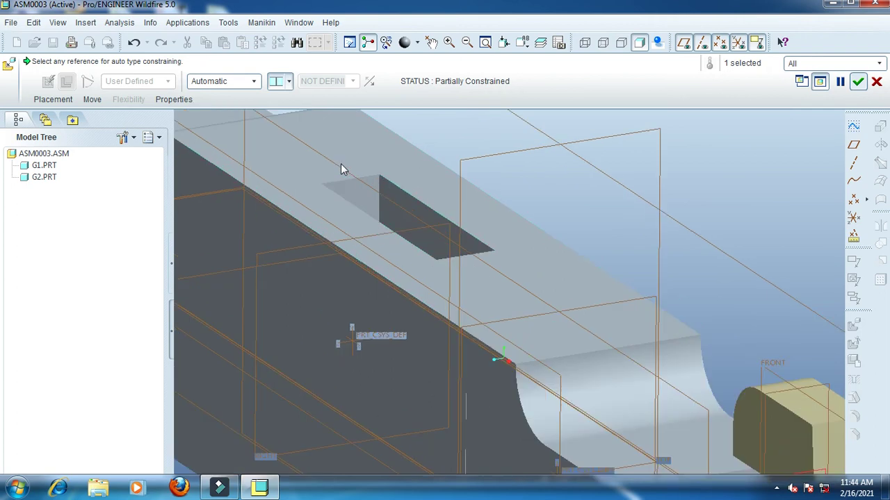
scroll(340, 168, "down", 6)
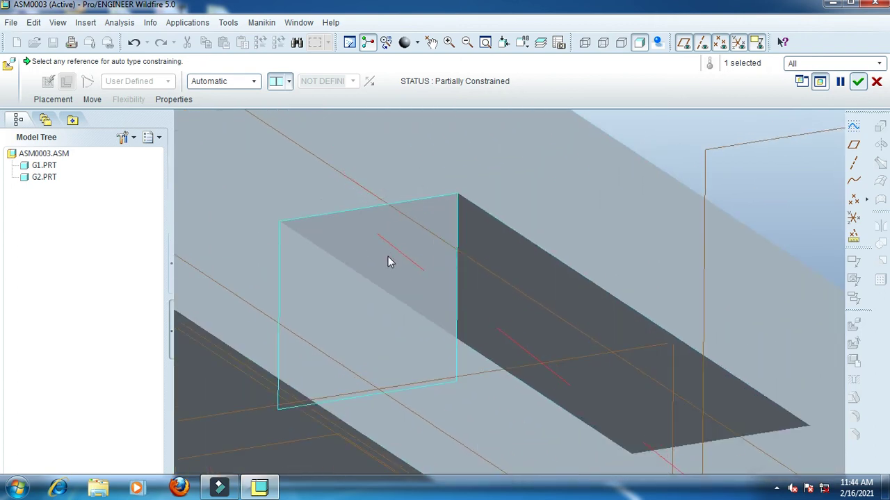
left_click(386, 254)
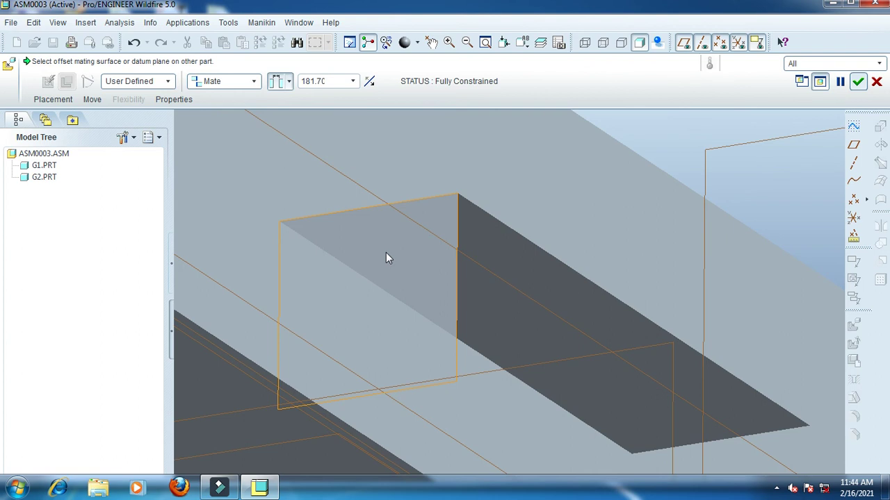
Set the mate offset between g3 and the slot end face to 0
scroll(387, 258, "down", 2)
scroll(388, 259, "up", 6)
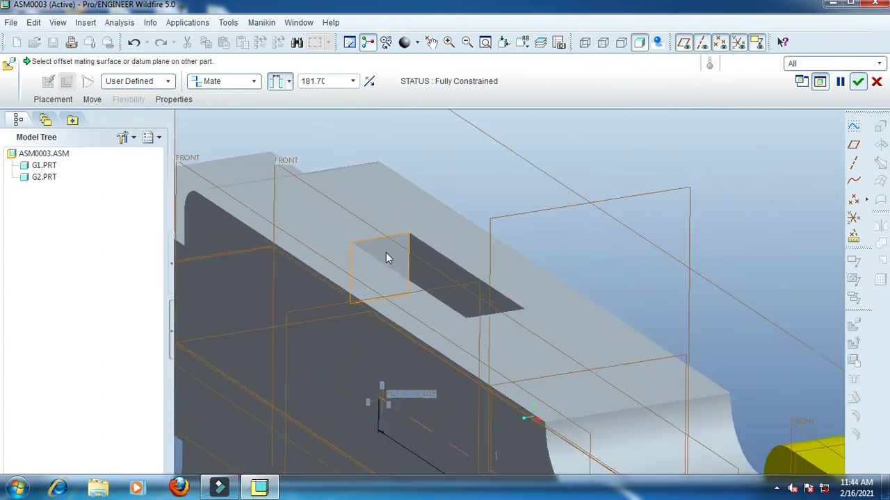
scroll(388, 259, "up", 4)
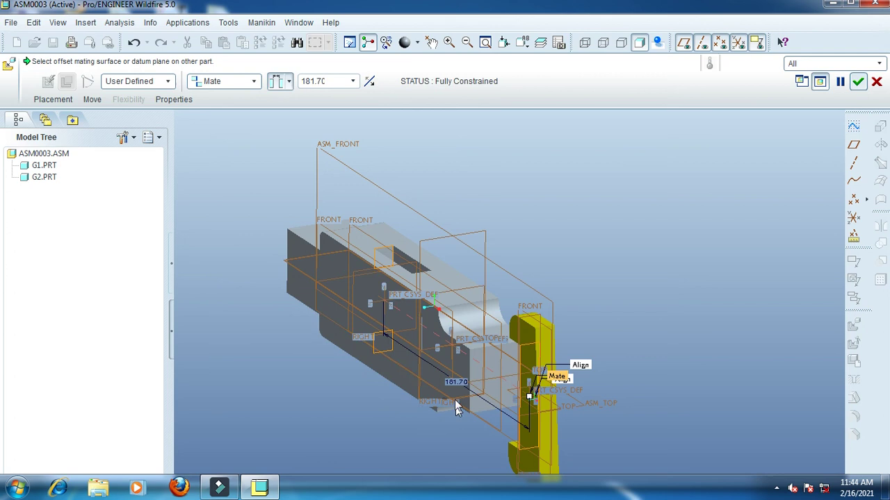
double_click(452, 383)
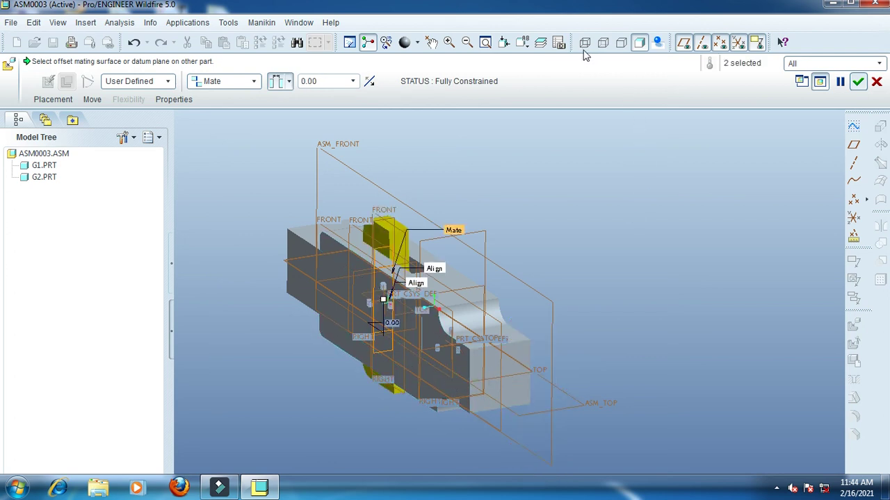
Check the seating of g3 in the slot from the front and complete its placement, returning to the default orientation
left_click(523, 43)
left_click(537, 108)
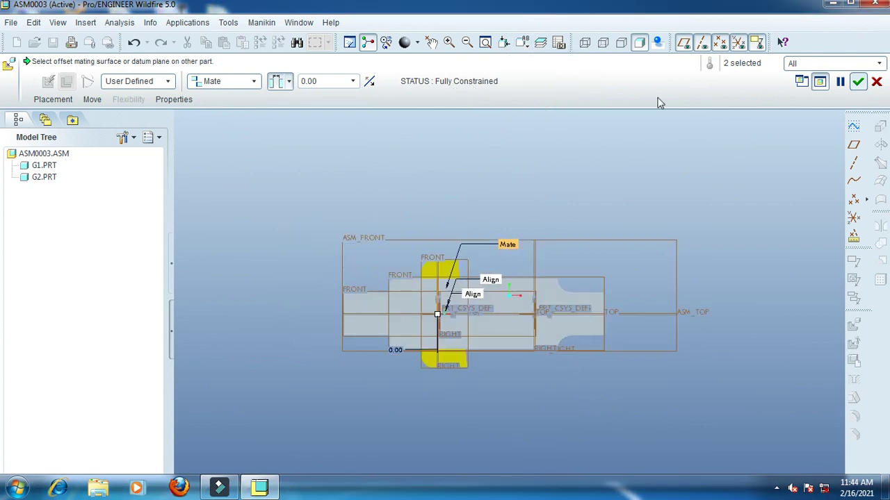
left_click(858, 82)
key("ctrl+d")
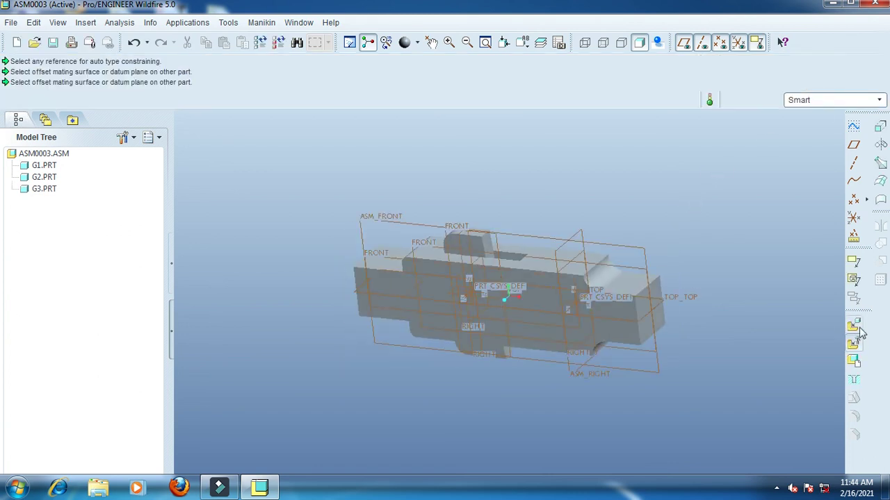
Add g4.prt to the assembly as a component and align its FRONT datum plane with ASM_FRONT
left_click(855, 326)
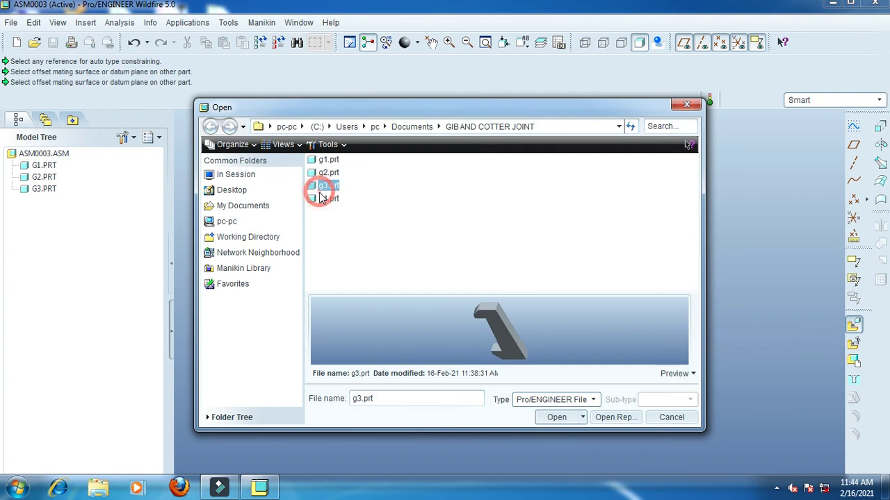
left_click(326, 199)
left_click(569, 420)
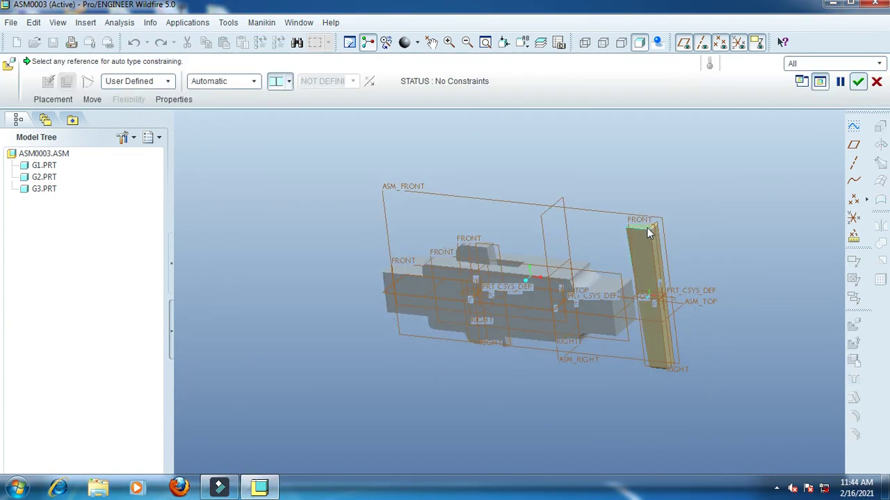
left_click(645, 224)
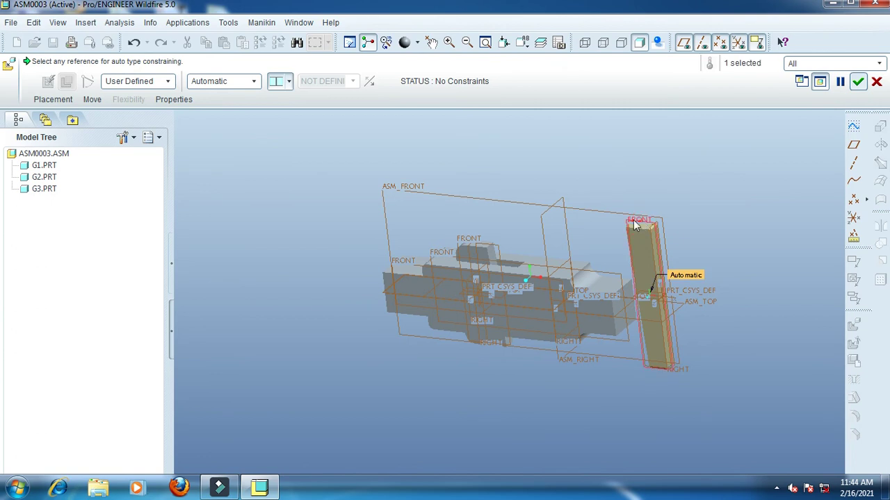
left_click(393, 188)
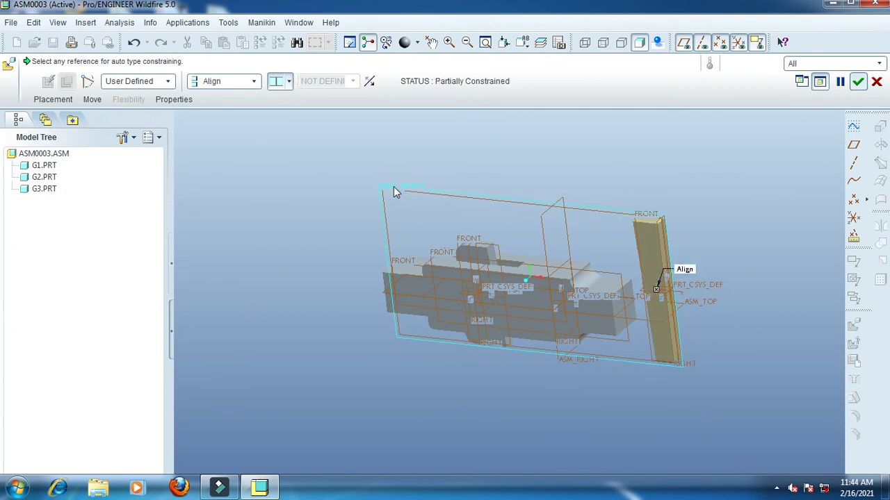
Align the TOP datum plane of g4 with the TOP datum plane of g1
scroll(660, 306, "up", 5)
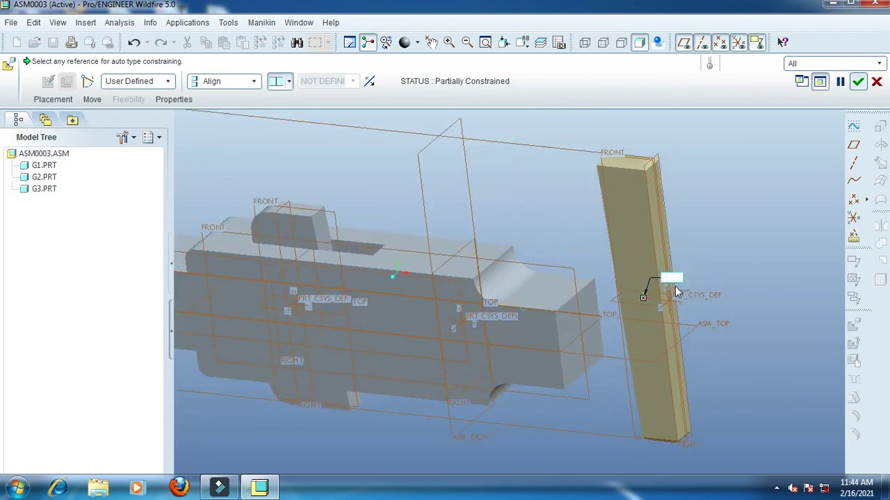
scroll(673, 301, "up", 3)
left_click(700, 297)
scroll(695, 299, "down", 5)
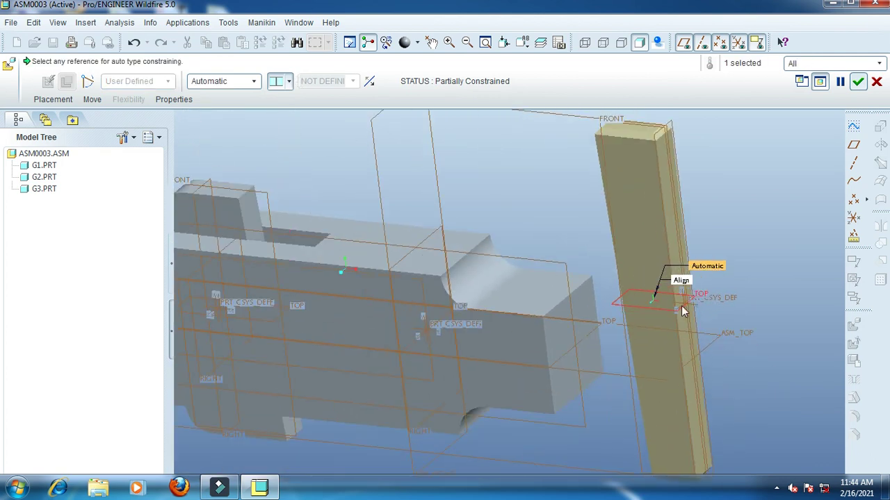
left_click(600, 330)
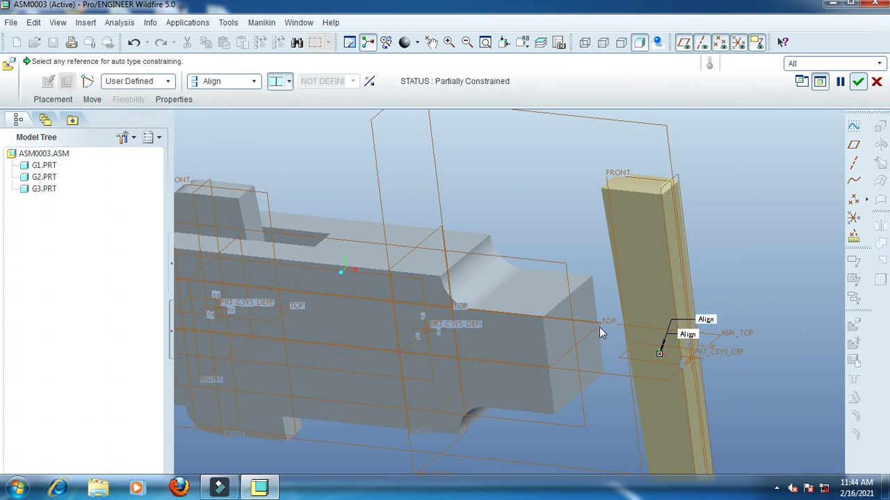
Mate the long narrow side face of g4 facing away from g1 with the outer long face of g3 inside the slot
scroll(733, 282, "up", 5)
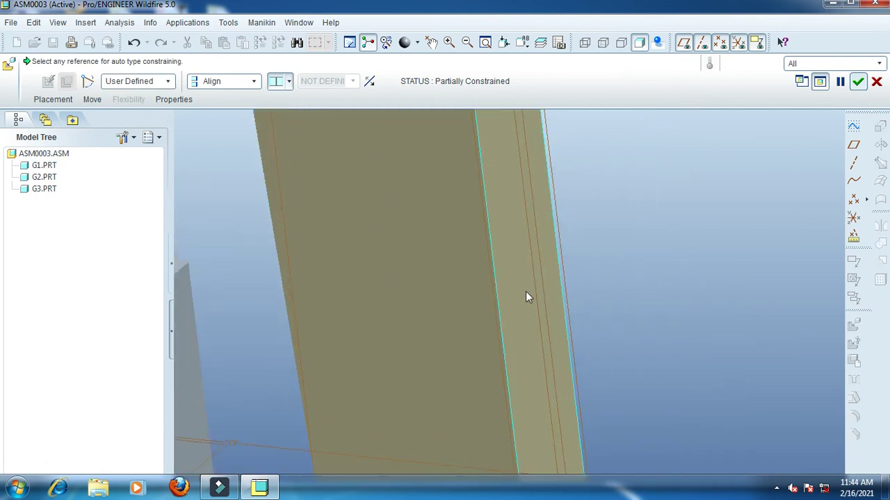
left_click(526, 292)
scroll(527, 292, "down", 5)
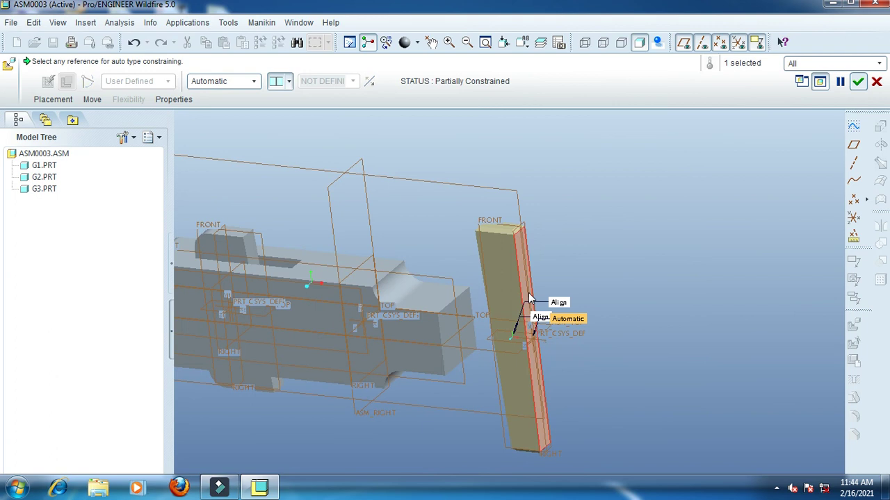
scroll(528, 299, "down", 3)
middle_click_drag(299, 381, 355, 303)
scroll(355, 302, "up", 5)
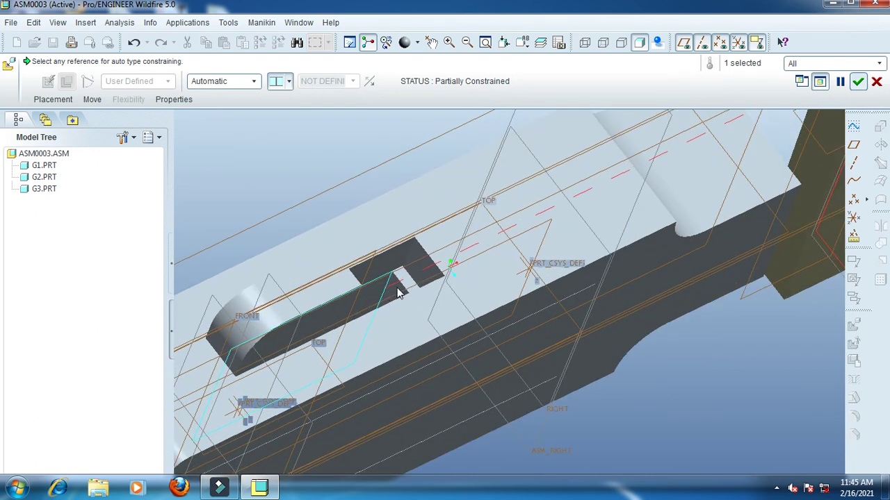
scroll(398, 291, "up", 4)
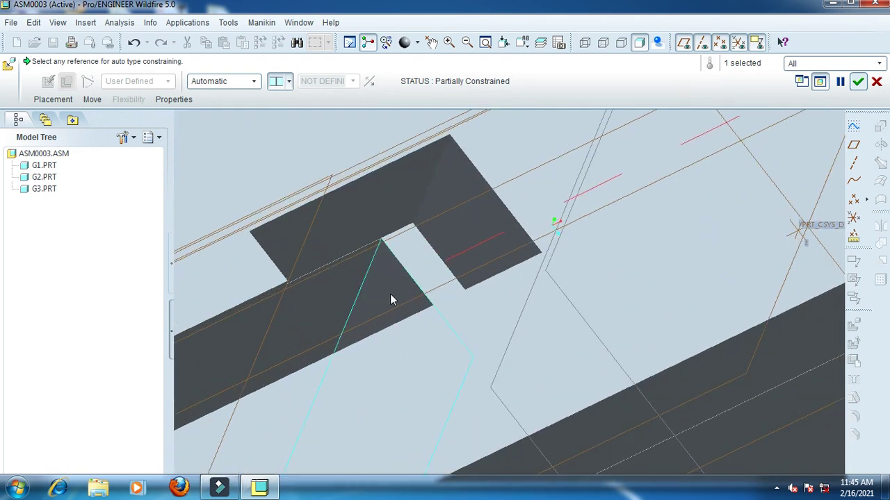
left_click(390, 294)
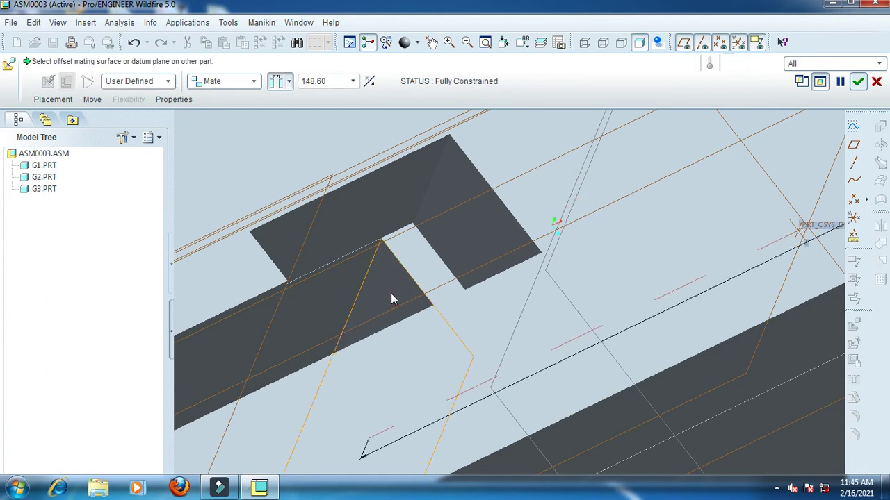
Set the mate offset between the side faces of g4 and g3 to 0
left_click(485, 43)
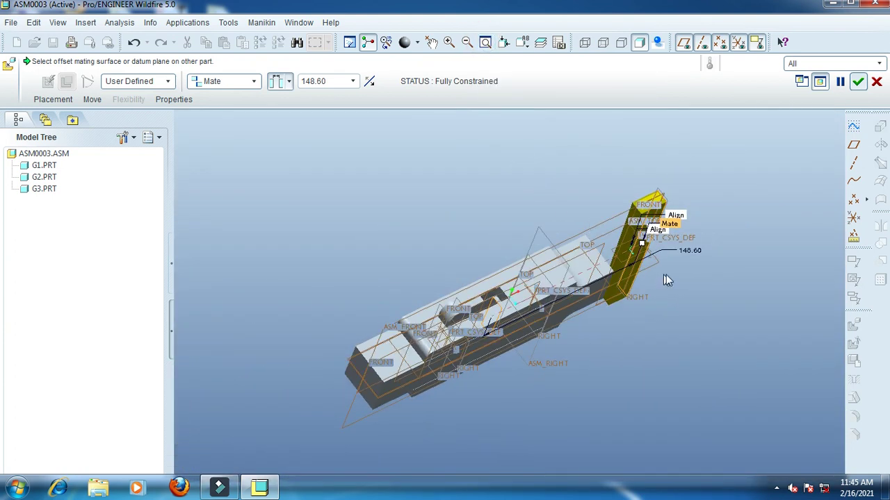
double_click(693, 251)
type("0")
key("Return")
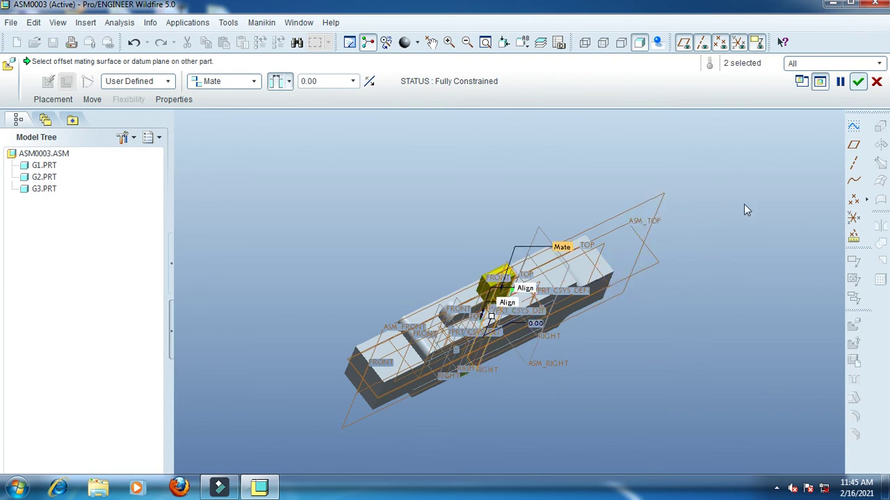
Check the seating of g4 beside g3 from the front and complete its placement, returning to the default orientation
left_click(526, 43)
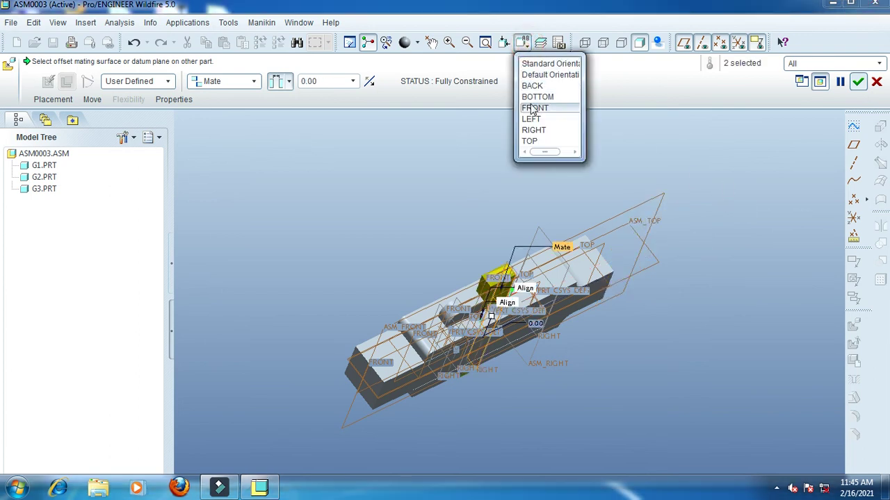
left_click(530, 106)
middle_click_drag(526, 203, 511, 226)
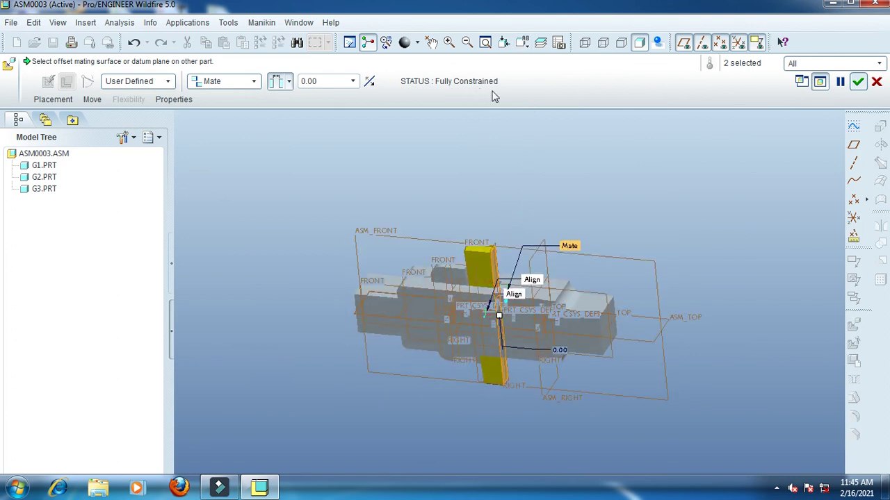
left_click(859, 82)
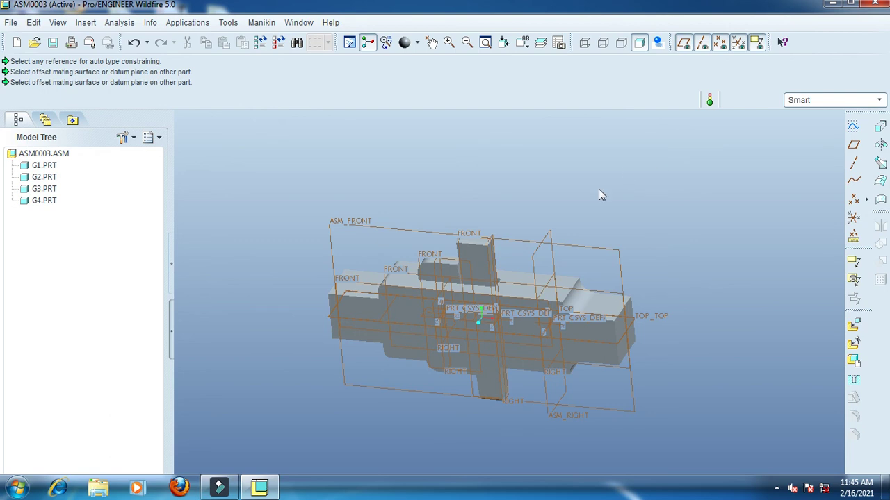
left_click(522, 43)
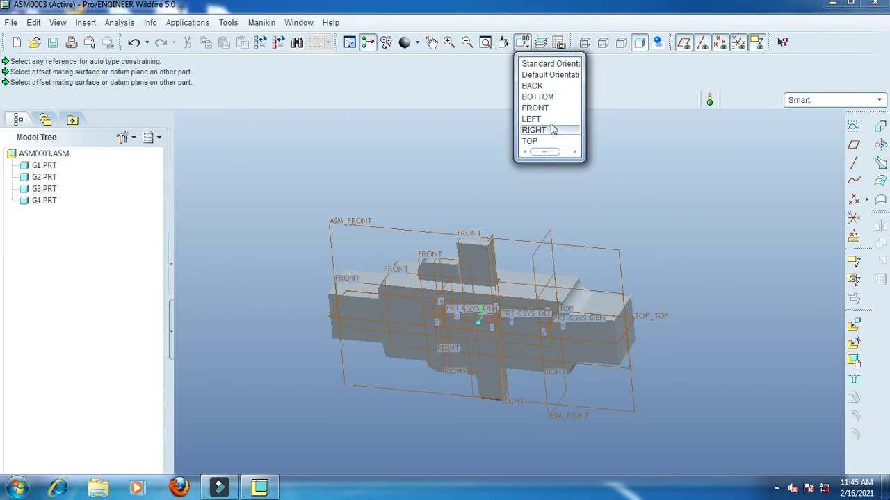
left_click(549, 108)
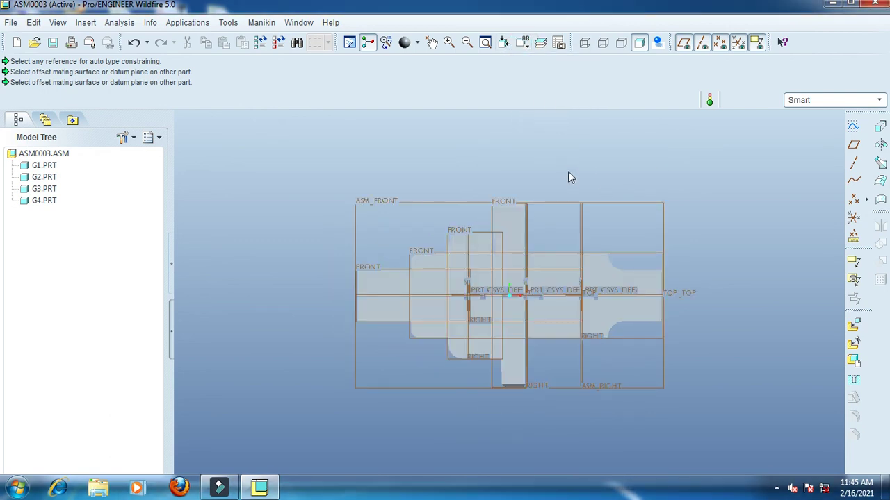
left_click(522, 42)
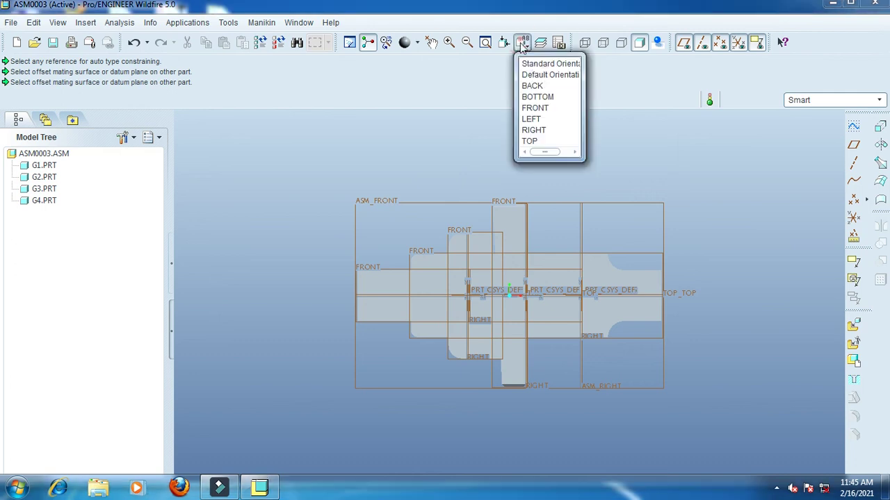
left_click(539, 75)
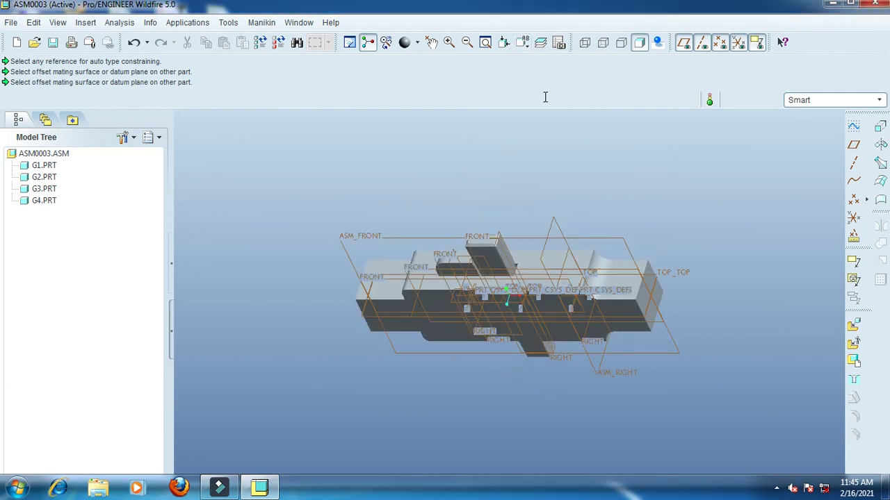
Hide the datum planes, axes, datum points and coordinate systems in the assembly
left_click(683, 43)
left_click(702, 42)
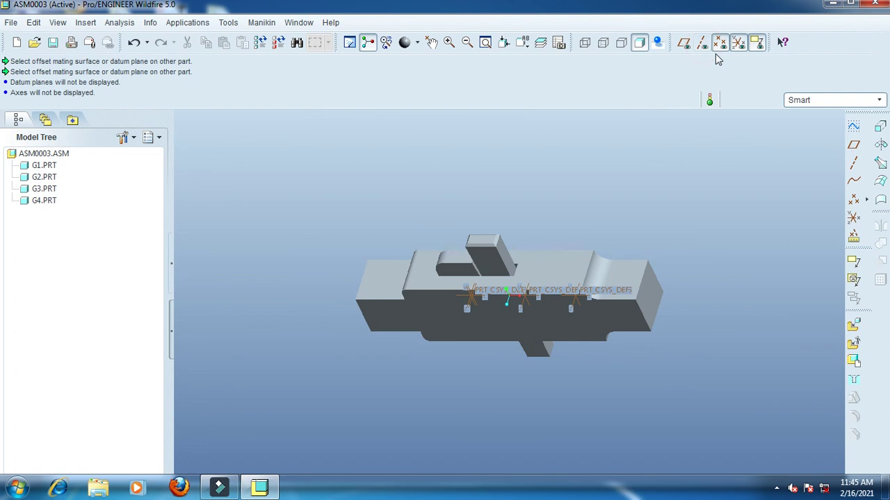
left_click(720, 43)
left_click(739, 42)
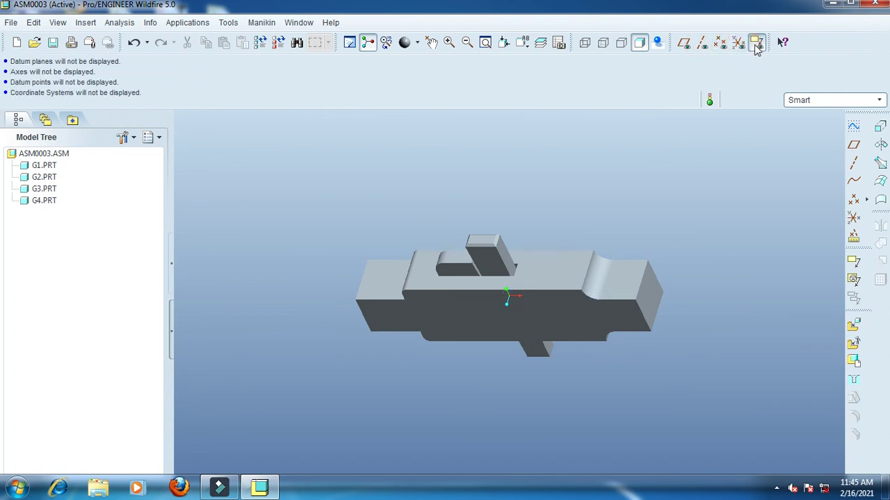
Apply the gold-coloured metal appearance from the std-metals.dmt library to g1
middle_click_drag(506, 234, 552, 231)
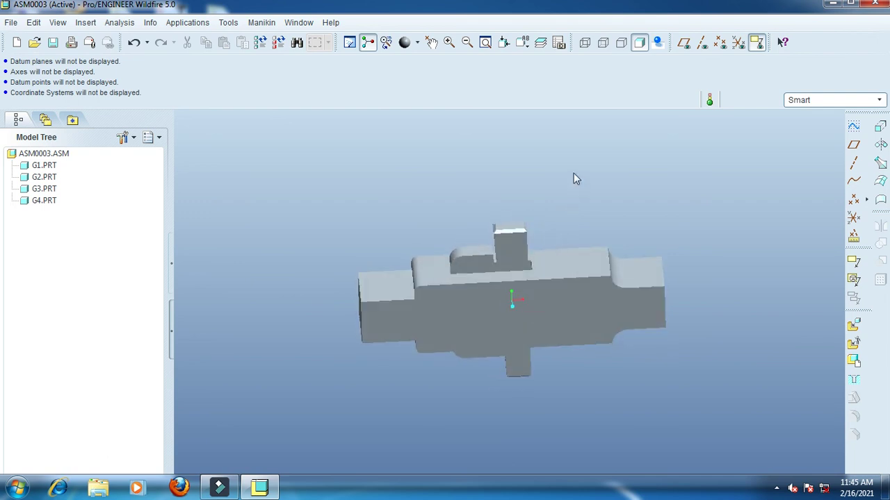
left_click(416, 43)
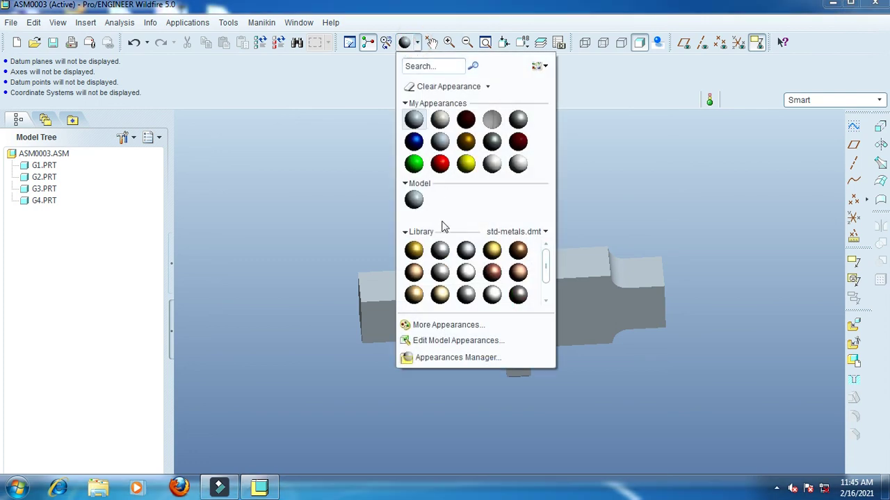
left_click(414, 250)
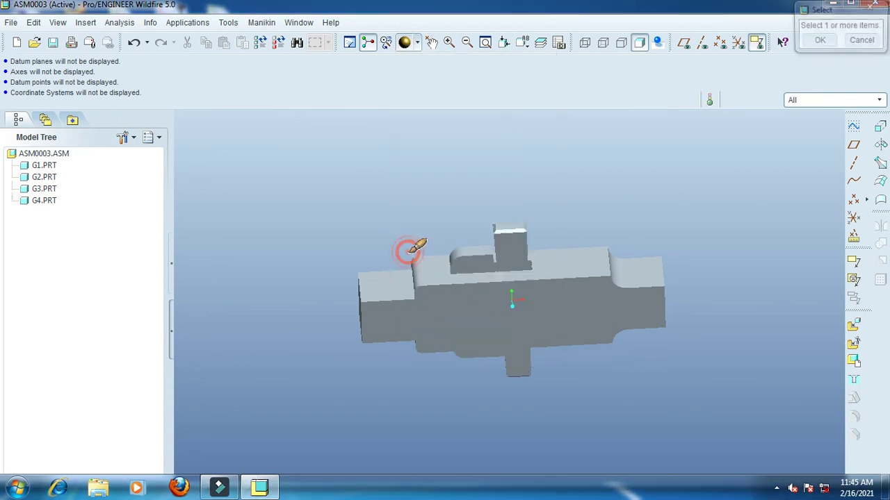
left_click(612, 272)
left_click(819, 40)
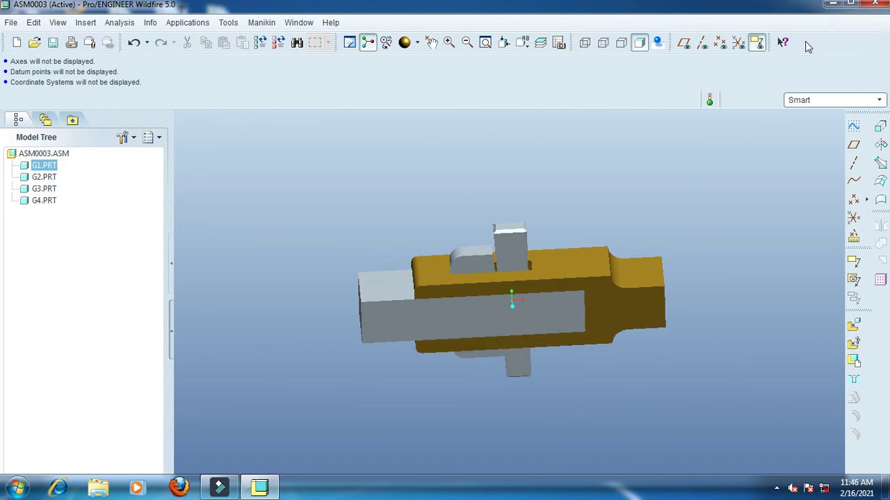
left_click(429, 43)
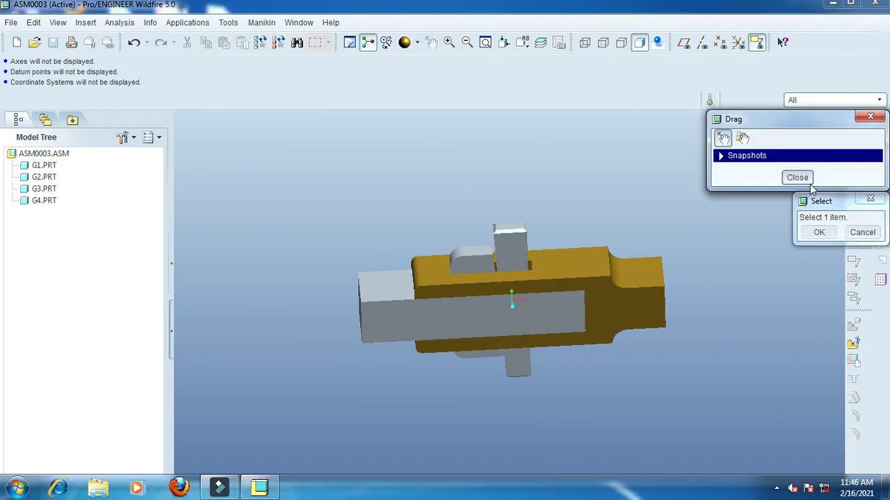
left_click(797, 177)
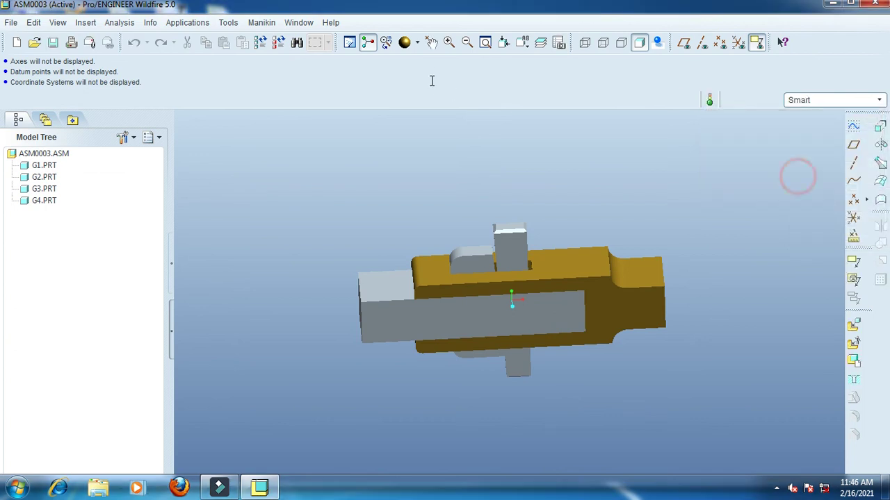
Apply the reddish copper-coloured metal appearance from the std-metals.dmt library to g2
left_click(417, 43)
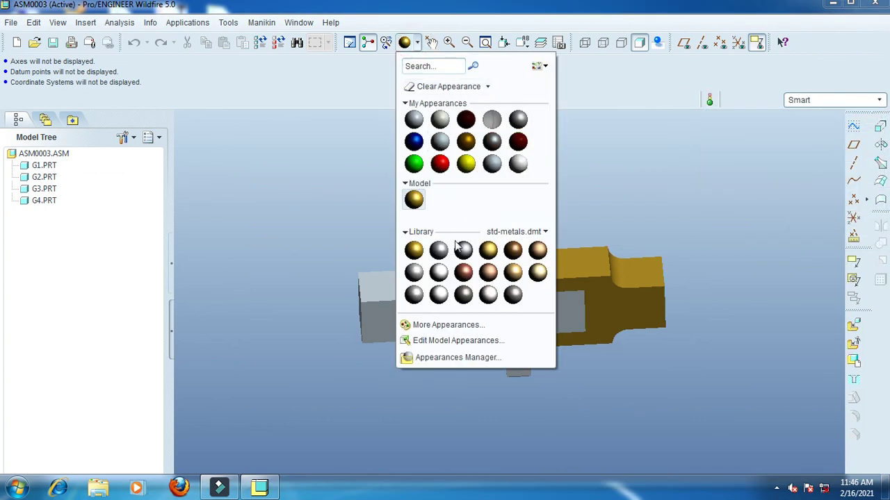
left_click(463, 271)
left_click(387, 310)
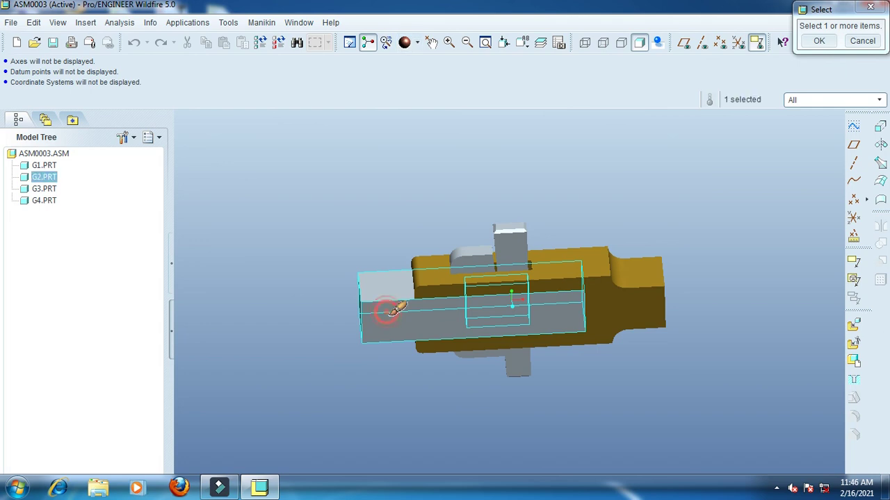
left_click(819, 42)
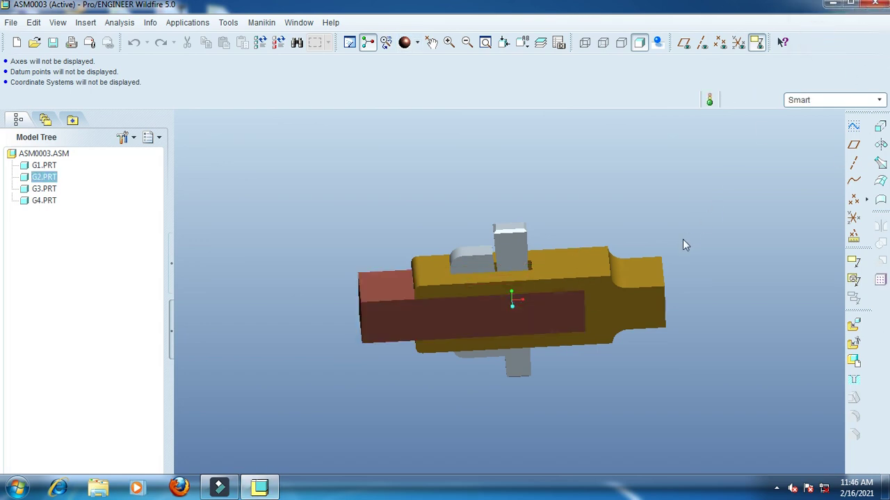
Apply the dark brown metal appearance from the std-metals.dmt library to g4
left_click(417, 43)
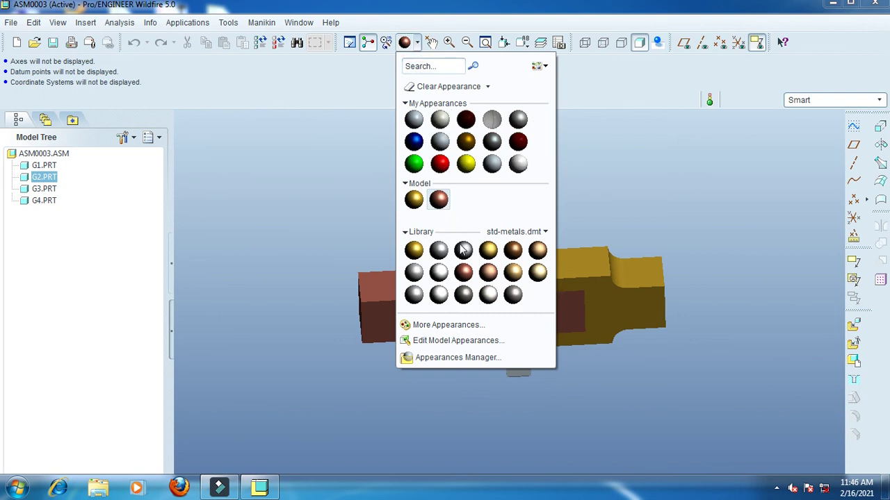
mouse_move(464, 297)
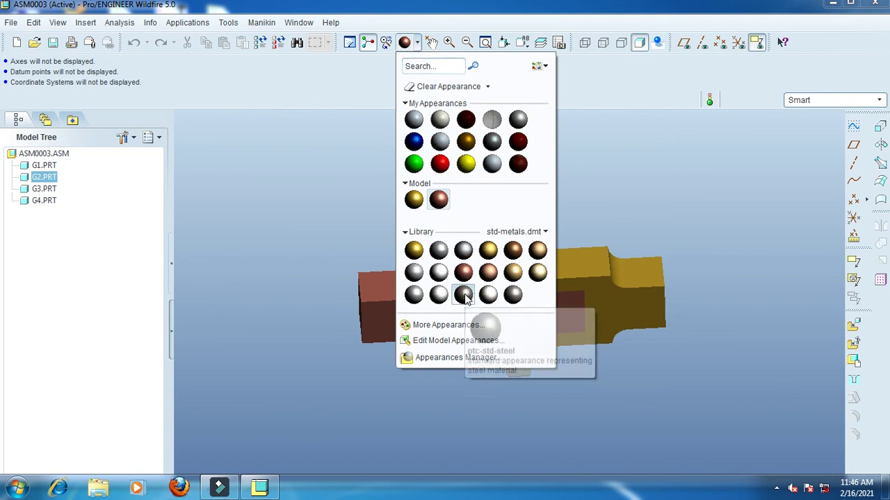
left_click(513, 253)
left_click(520, 240)
left_click(819, 40)
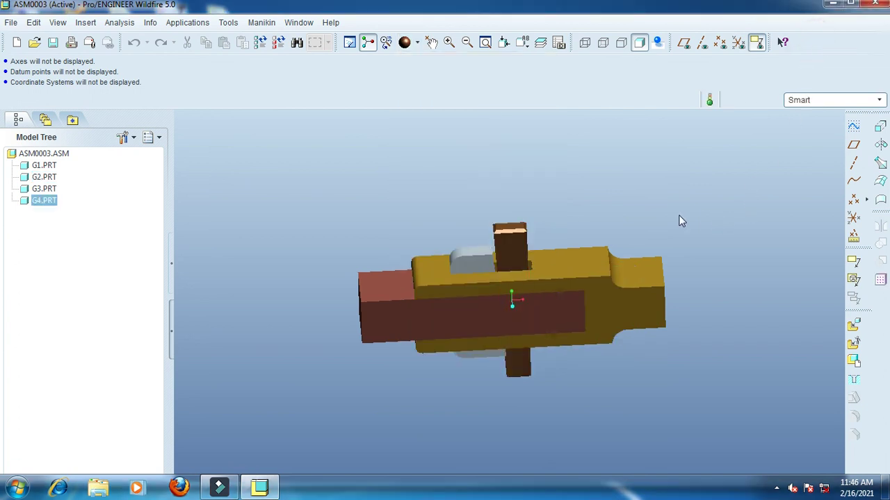
Apply the same brown metal appearance used on g4 to g3
left_click(417, 43)
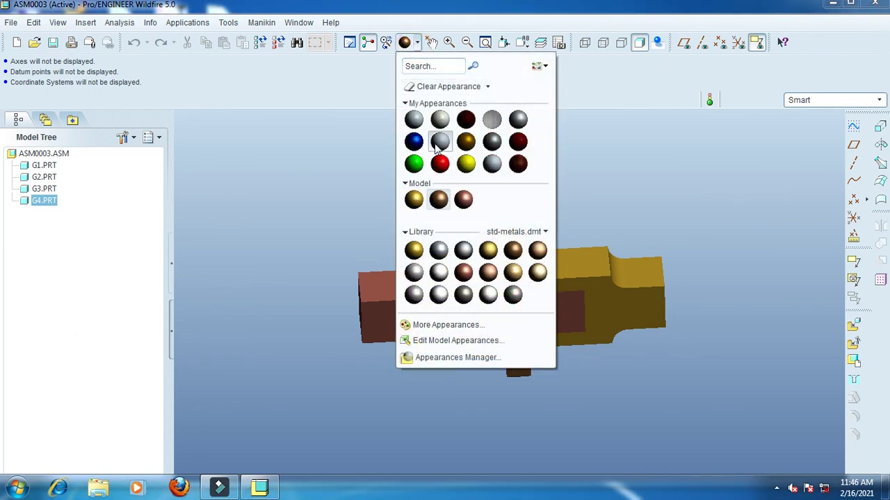
left_click(439, 200)
left_click(470, 254)
left_click(816, 42)
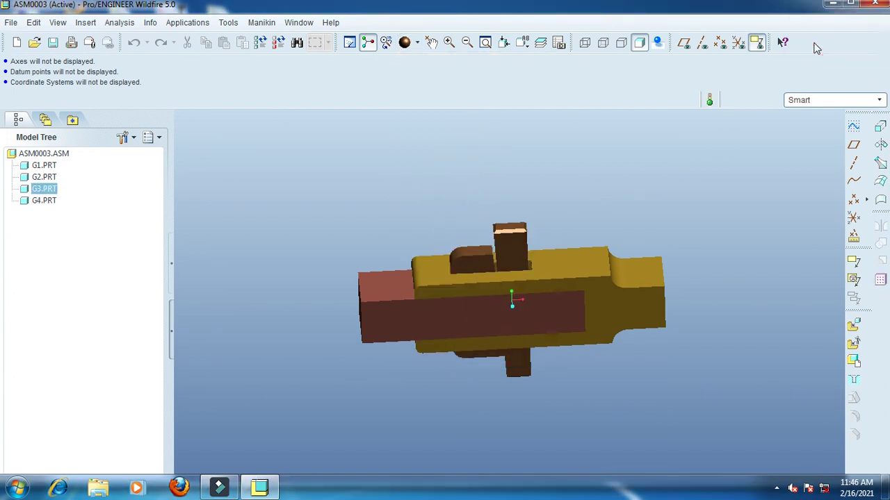
Change the appearance of g3 to the saved dark red one
left_click(417, 43)
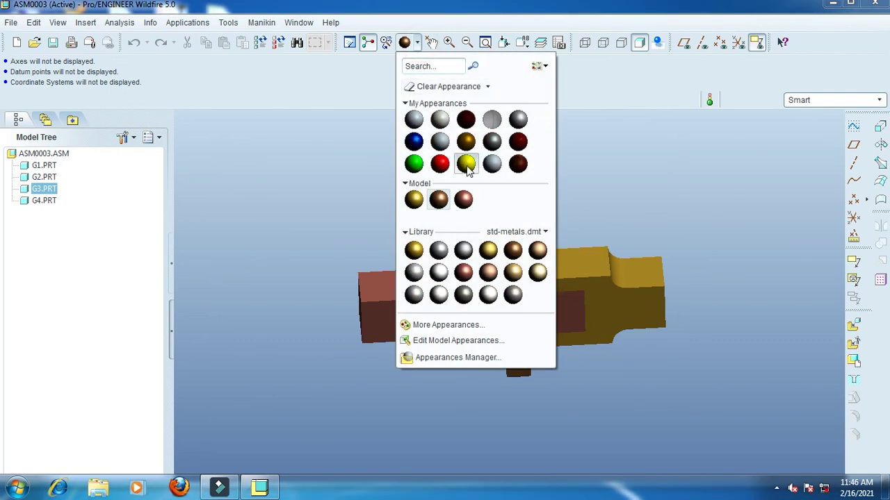
left_click(518, 141)
left_click(472, 260)
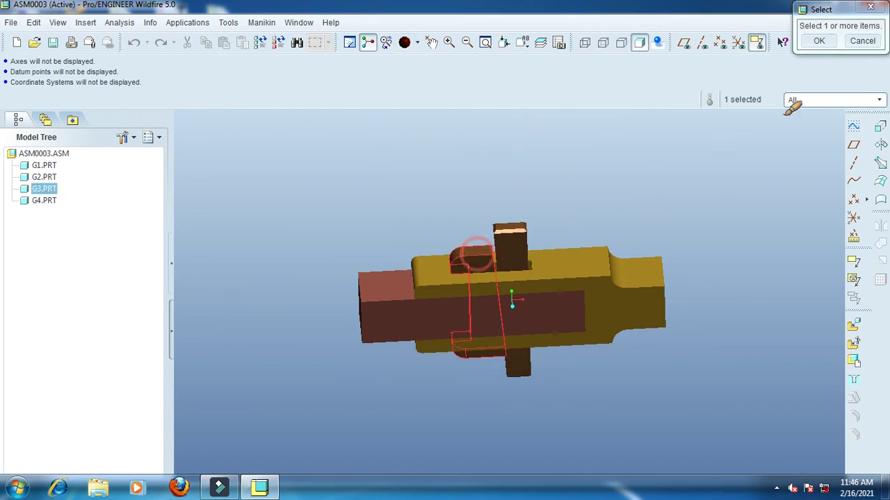
left_click(819, 41)
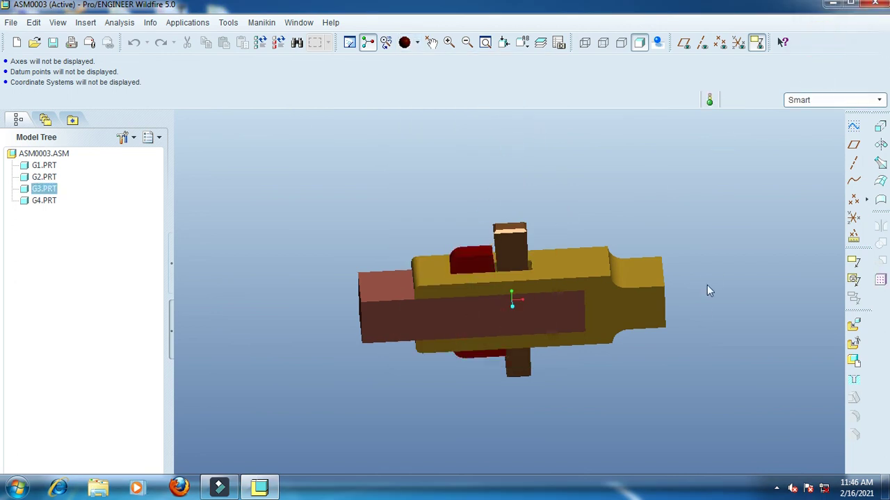
Apply the saved blue appearance to g3 so it contrasts with the other parts
left_click(415, 44)
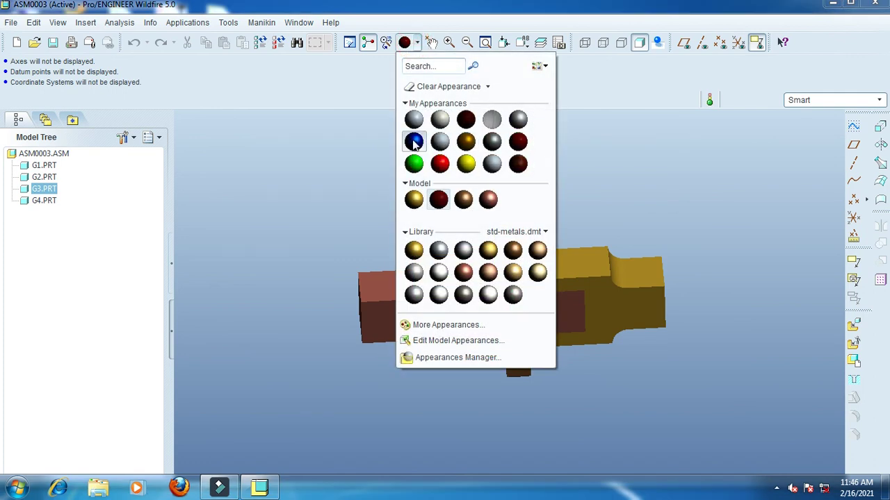
left_click(413, 139)
left_click(478, 256)
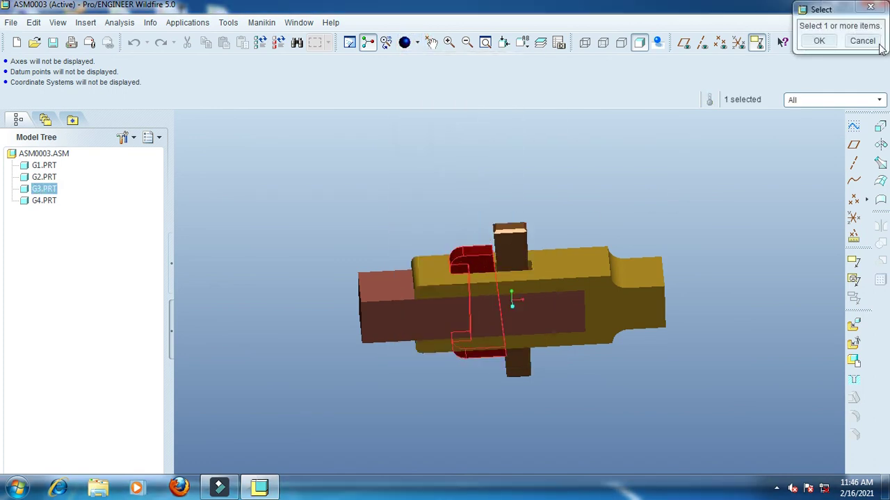
left_click(822, 42)
Inspect the coloured joint assembly from the front, in the default orientation and close up around the gib and cotter
middle_click_drag(616, 207, 618, 167)
left_click(504, 43)
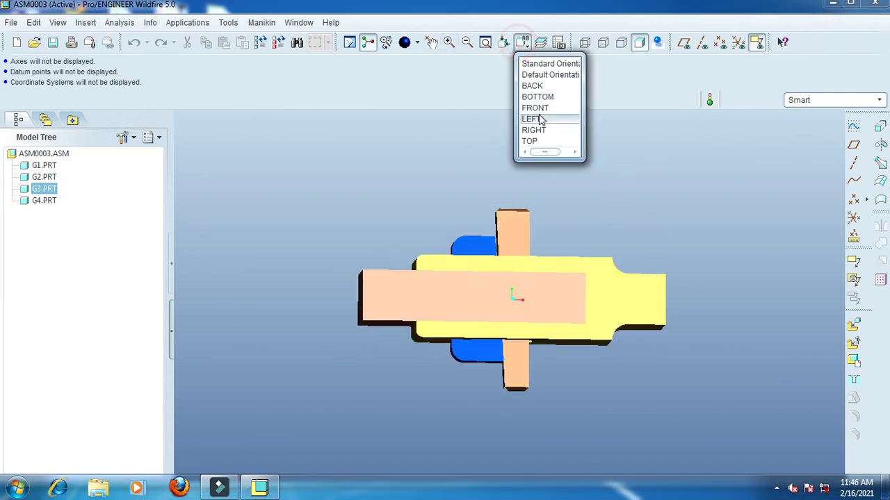
left_click(541, 107)
left_click(525, 44)
left_click(537, 76)
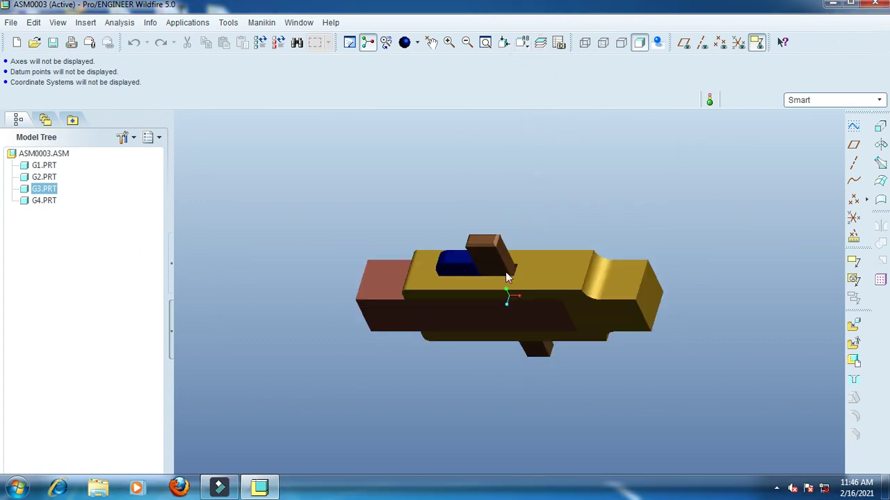
scroll(496, 308, "down", 3)
middle_click_drag(496, 308, 511, 271)
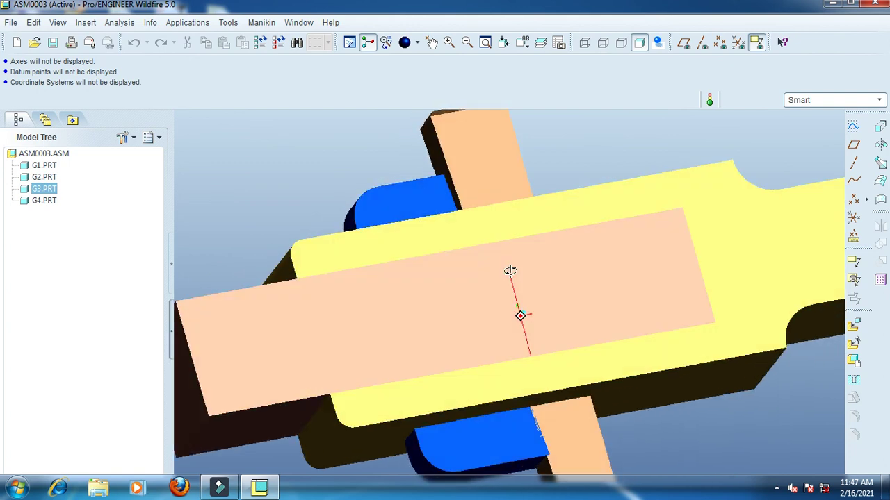
scroll(495, 260, "up", 3)
middle_click_drag(600, 350, 572, 386)
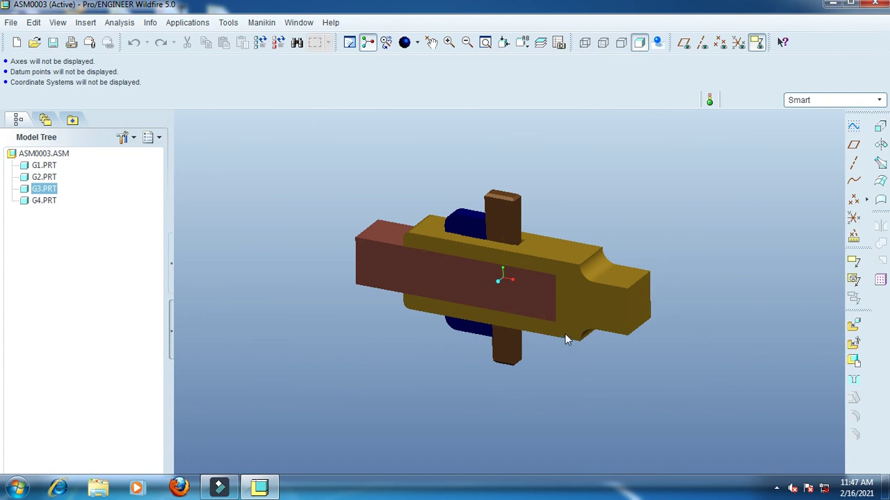